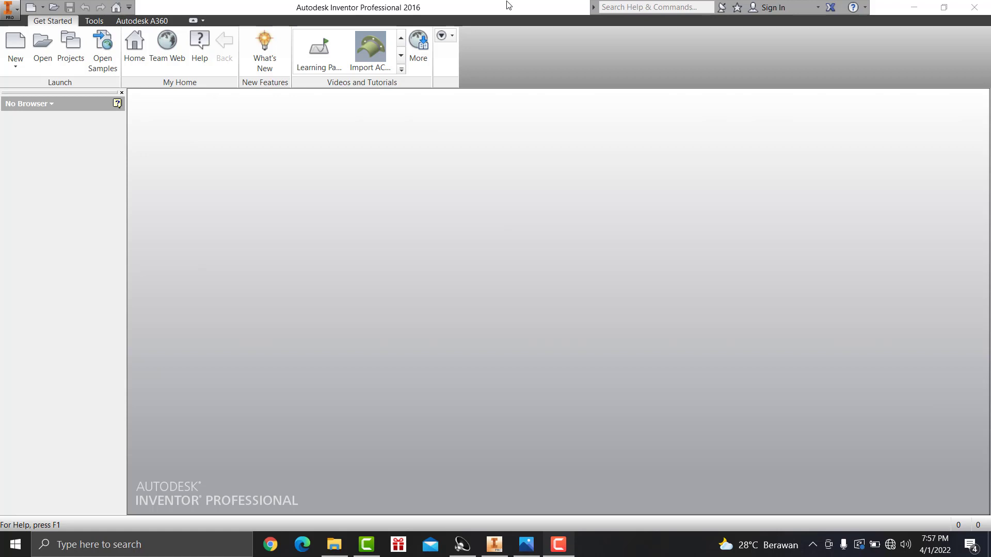
Review the stepped block reference picture in Photos, then begin a new Inventor file.
{"action": "left_click", "coordinate": [526, 544]}
{"action": "scroll", "coordinate": [787, 310], "scroll_direction": "down", "scroll_amount": 2}
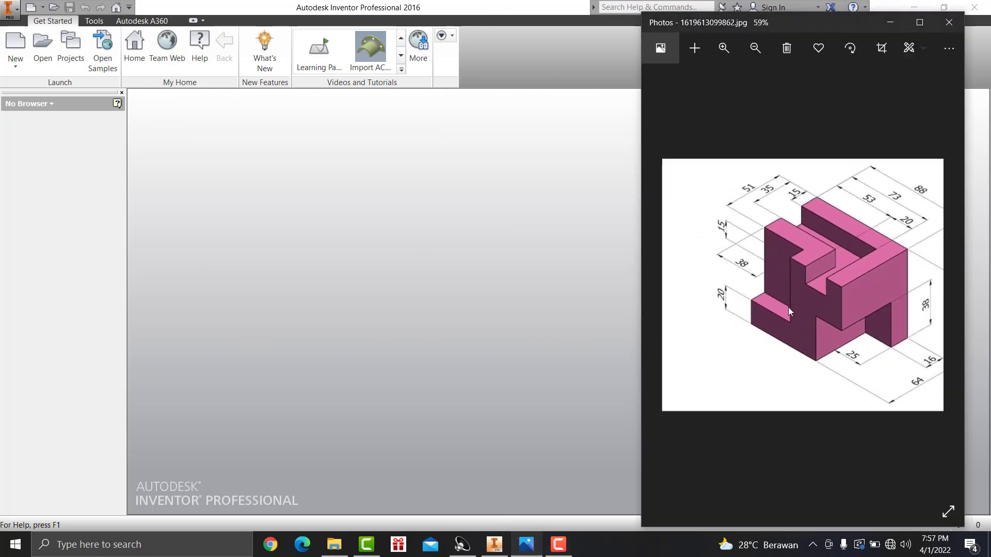
{"action": "scroll", "coordinate": [881, 244], "scroll_direction": "up", "scroll_amount": 1}
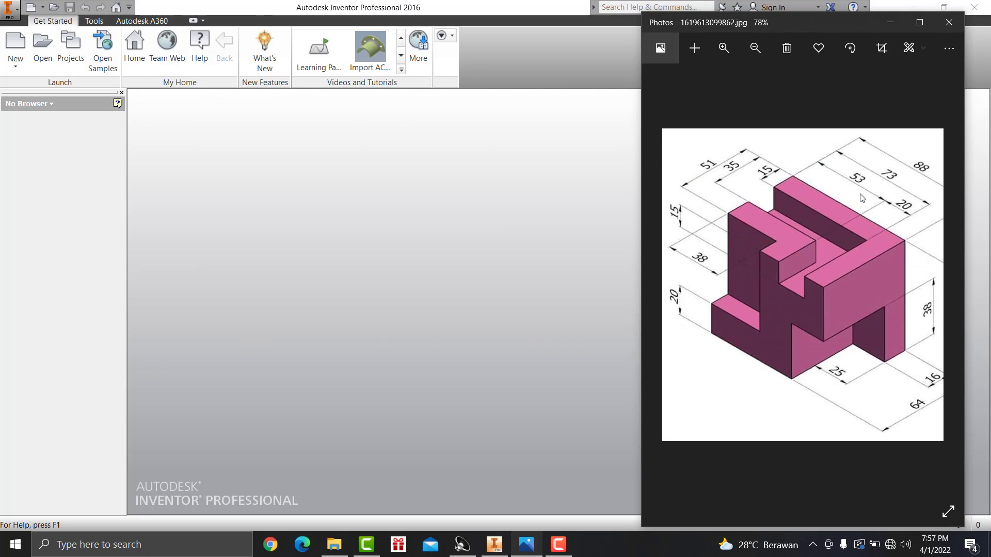
{"action": "left_click", "coordinate": [422, 195]}
{"action": "left_click", "coordinate": [16, 64]}
Create Part1 from the Metric Sheet Metal (mm).ipt template.
{"action": "left_click", "coordinate": [31, 86]}
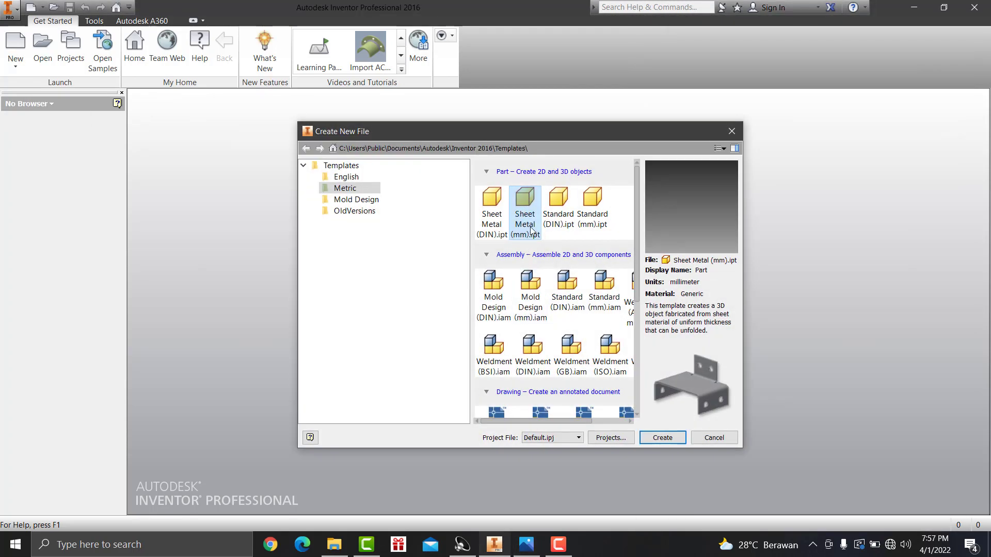
{"action": "left_click", "coordinate": [340, 166]}
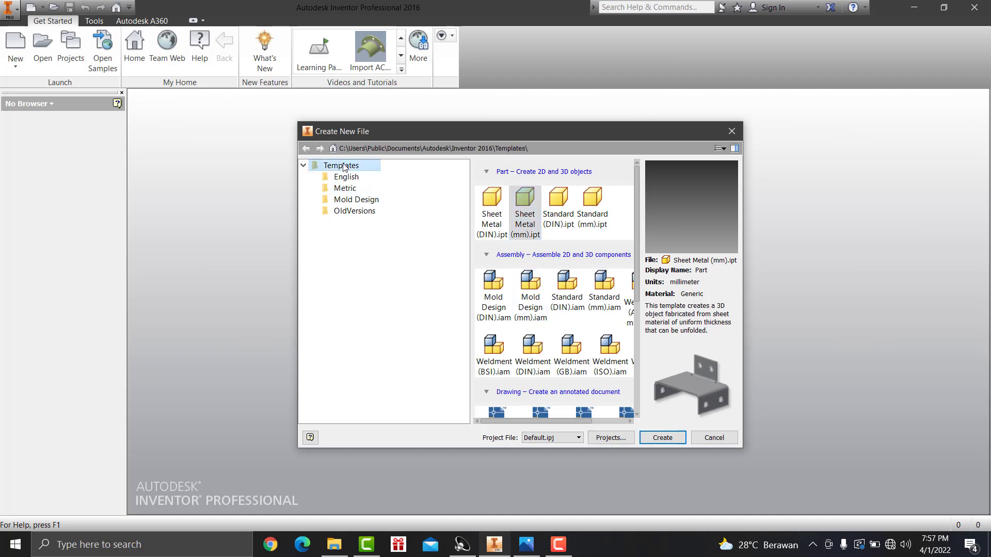
{"action": "left_click", "coordinate": [357, 192]}
{"action": "left_click", "coordinate": [524, 203]}
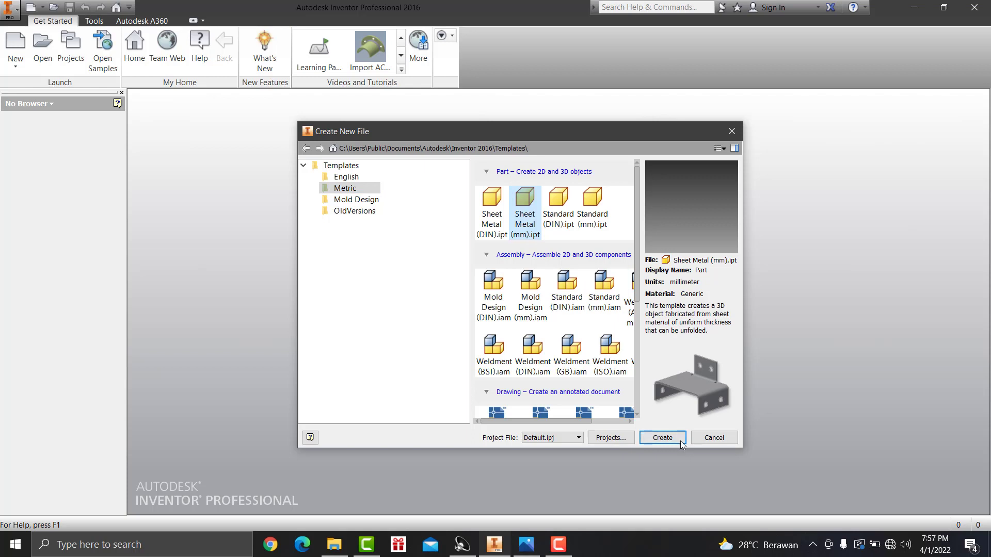
{"action": "left_click", "coordinate": [662, 437]}
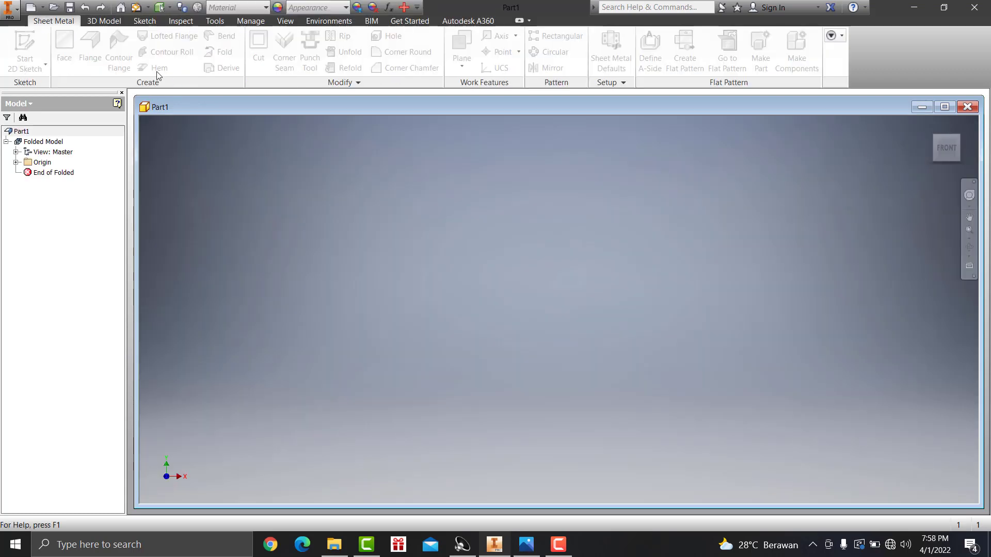
Start a new 2D sketch on the horizontal XZ origin plane.
{"action": "left_click", "coordinate": [28, 66]}
{"action": "left_click", "coordinate": [48, 91]}
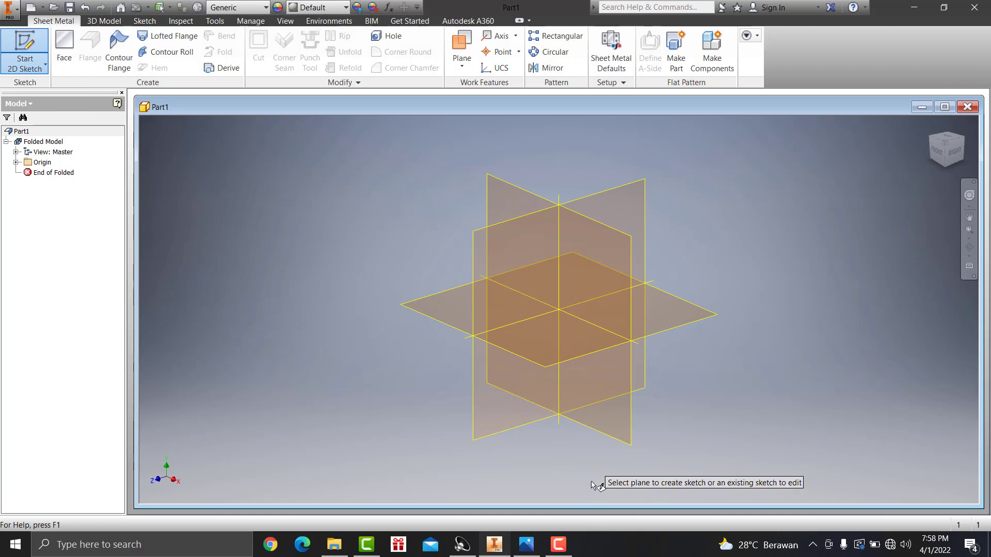
{"action": "left_click", "coordinate": [566, 341]}
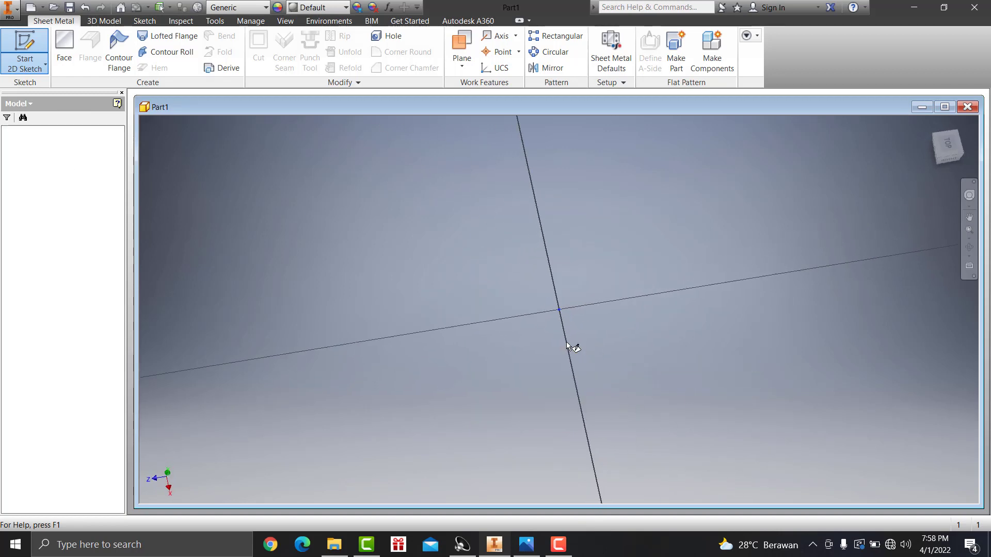
Draw a two-point center rectangle centred on the origin, checking the reference picture.
{"action": "left_click", "coordinate": [163, 66]}
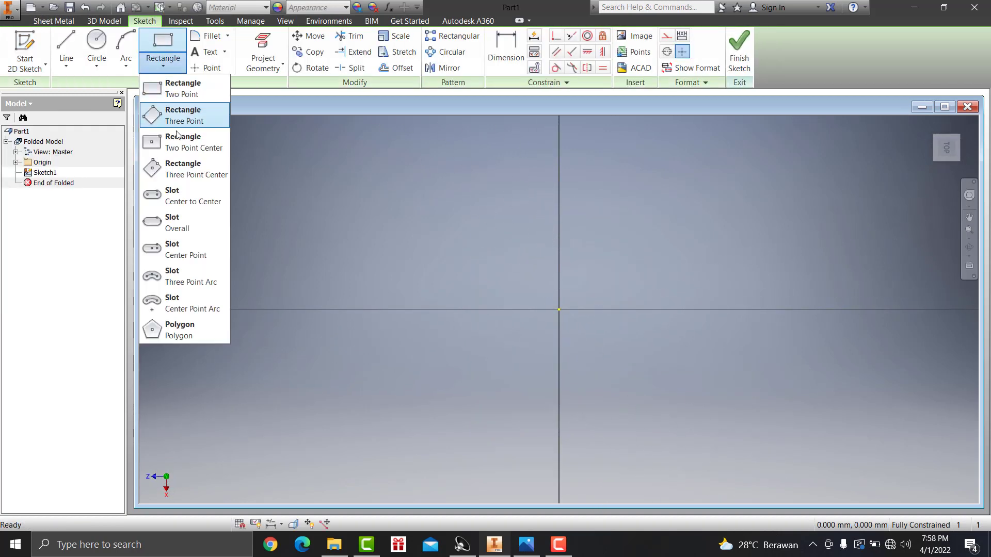
{"action": "left_click", "coordinate": [173, 143]}
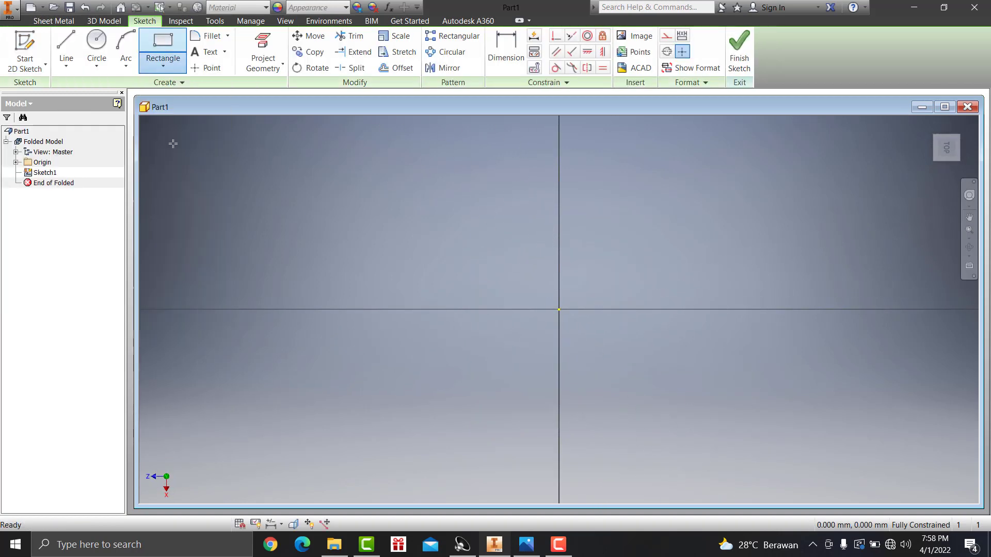
{"action": "left_click", "coordinate": [559, 310]}
{"action": "left_click", "coordinate": [678, 388]}
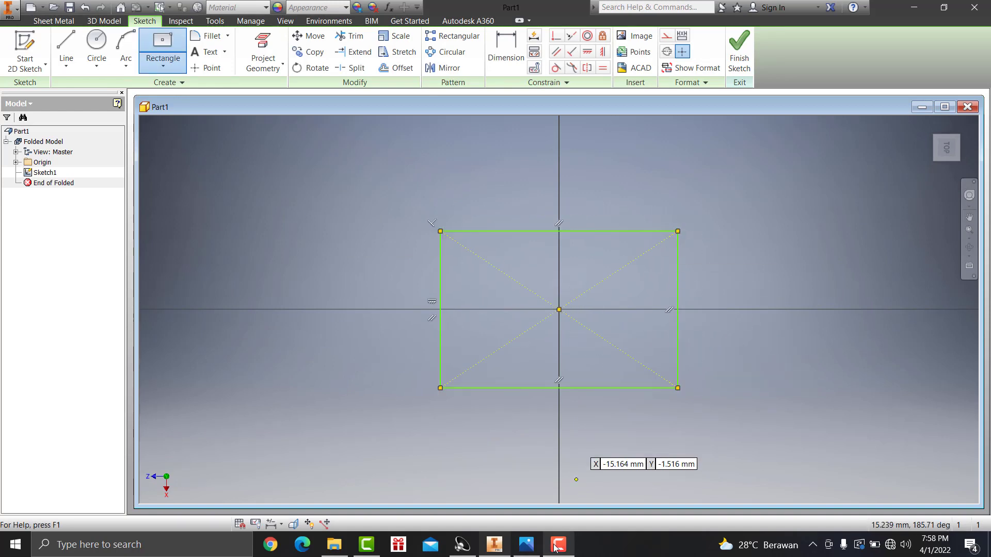
{"action": "left_click", "coordinate": [526, 546]}
{"action": "scroll", "coordinate": [877, 388], "scroll_direction": "down", "scroll_amount": 2}
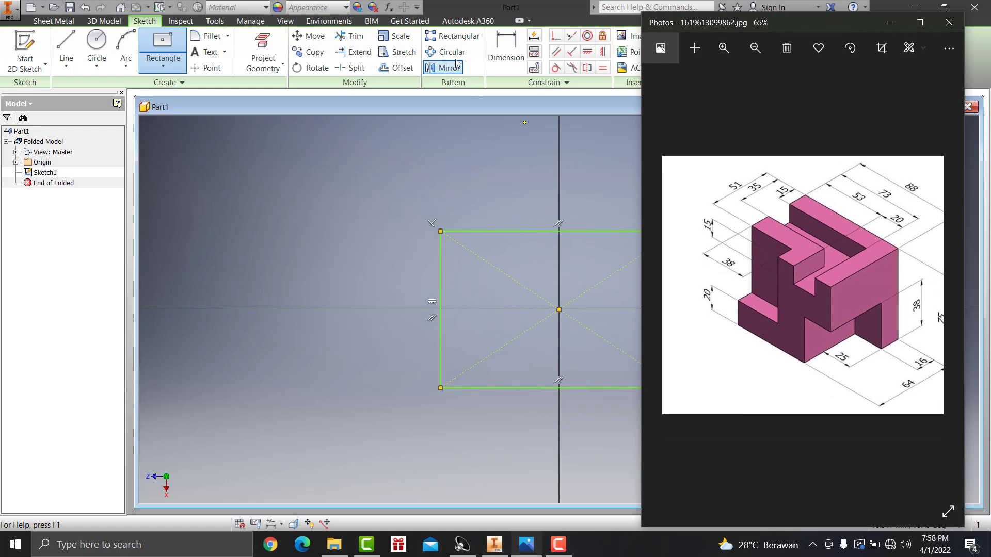
{"action": "left_click", "coordinate": [506, 50]}
Dimension the rectangle's top edge to 88 and its side edge to 64.
{"action": "left_click", "coordinate": [542, 231]}
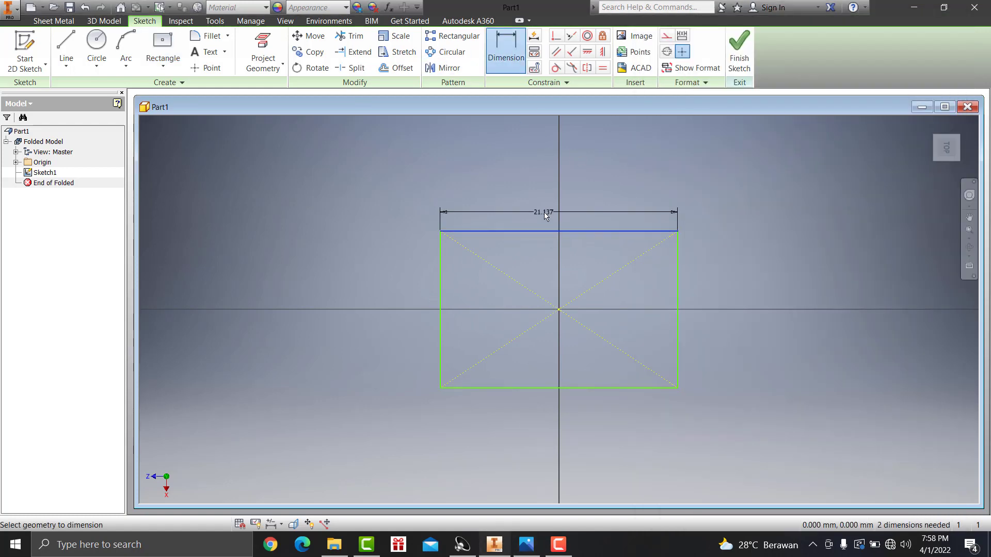
{"action": "type", "text": "880"}
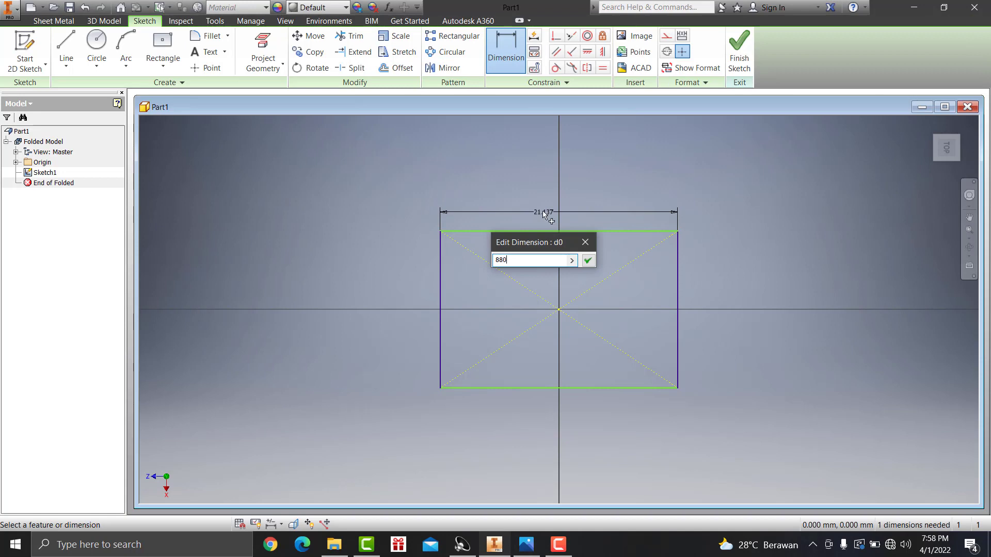
{"action": "key", "text": "Return"}
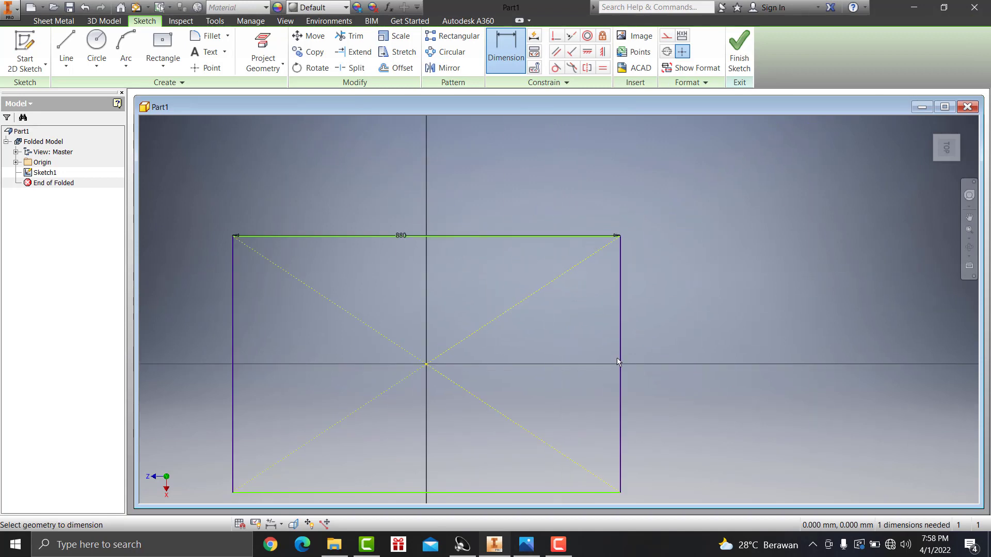
{"action": "left_click", "coordinate": [622, 360]}
{"action": "left_click", "coordinate": [694, 361]}
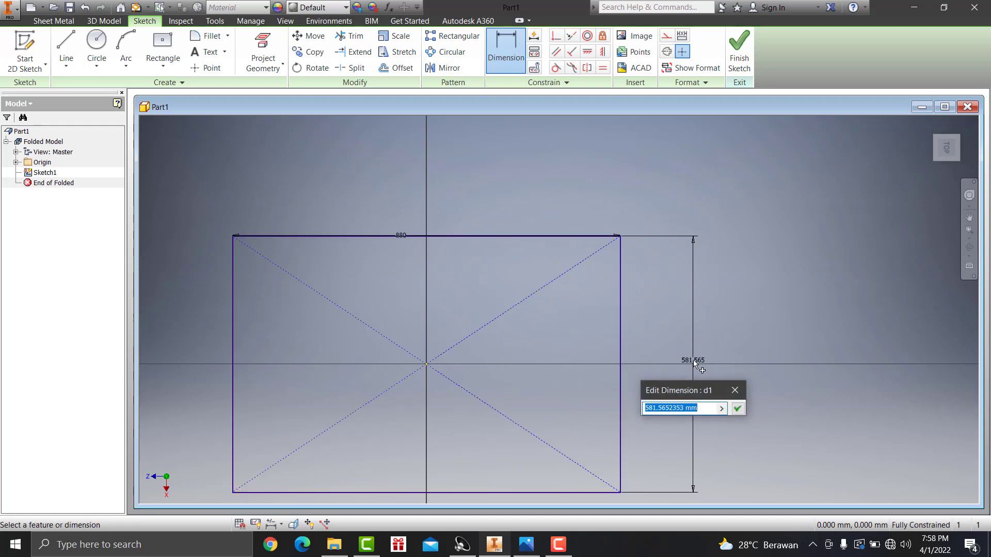
{"action": "type", "text": "64"}
{"action": "left_click", "coordinate": [738, 410]}
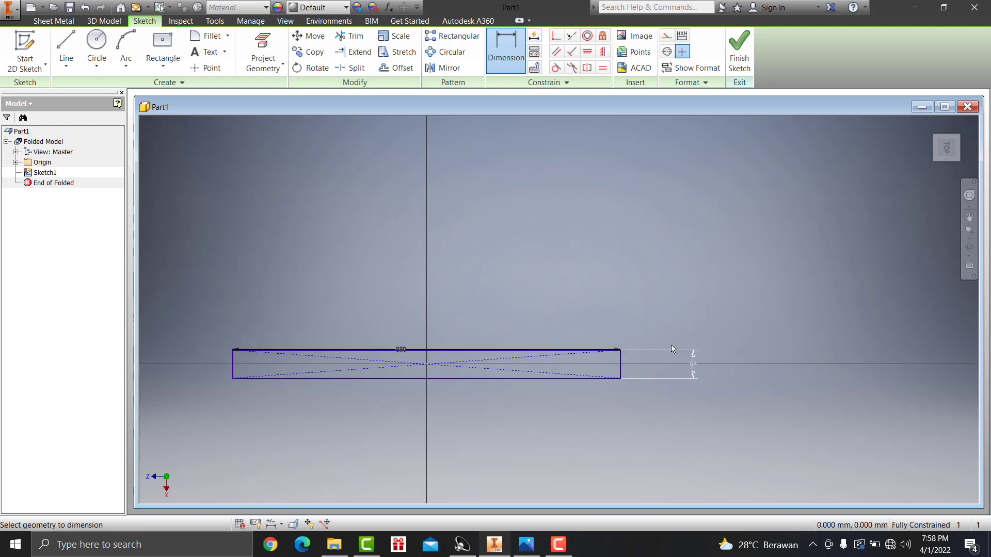
Correct the mistaken 880 width back to 88 mm and finish the sketch.
{"action": "left_click", "coordinate": [696, 365]}
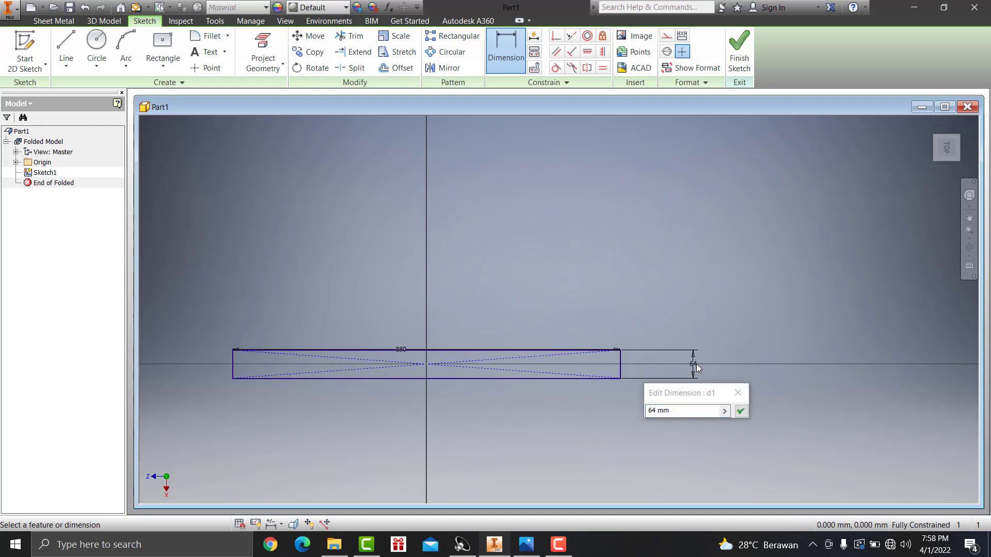
{"action": "left_click", "coordinate": [408, 352]}
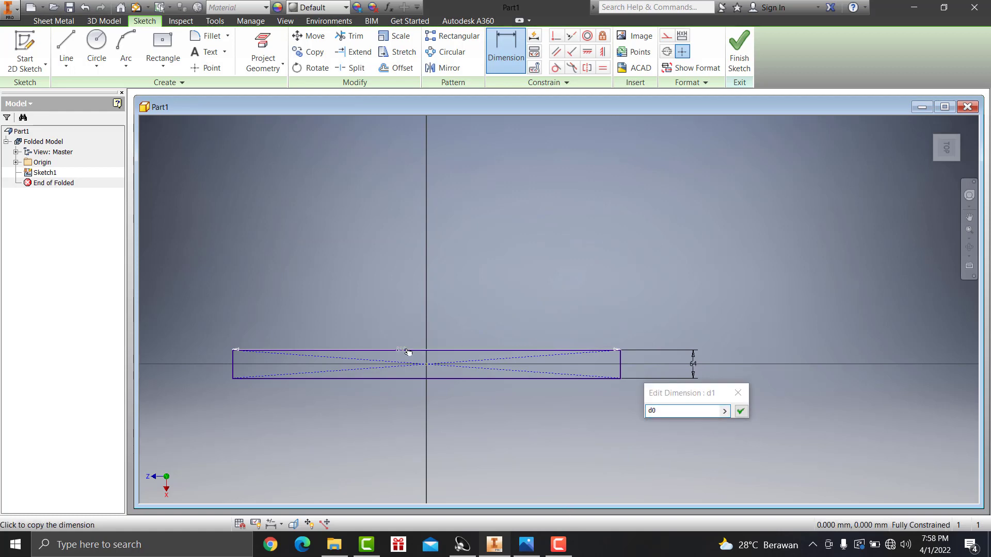
{"action": "left_click", "coordinate": [743, 396]}
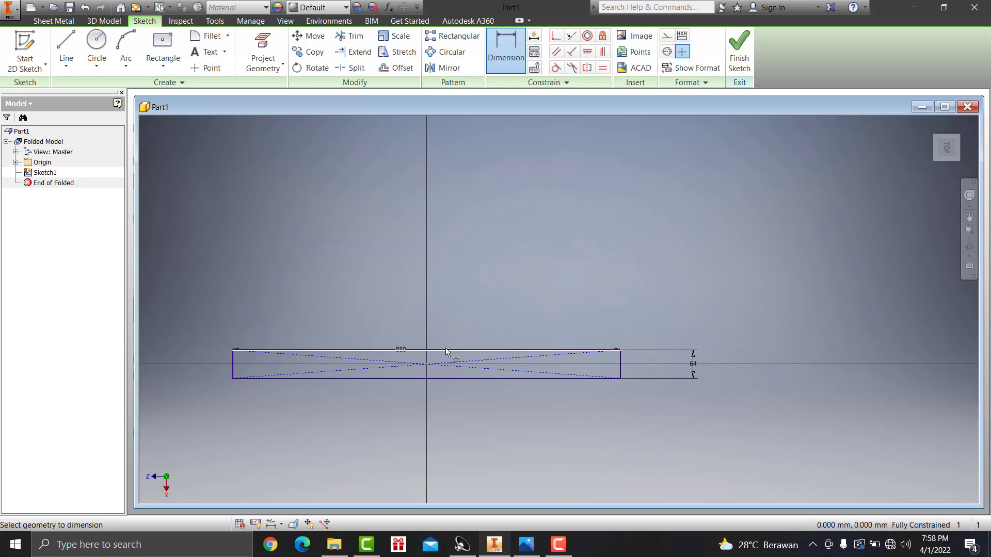
{"action": "left_click", "coordinate": [400, 349]}
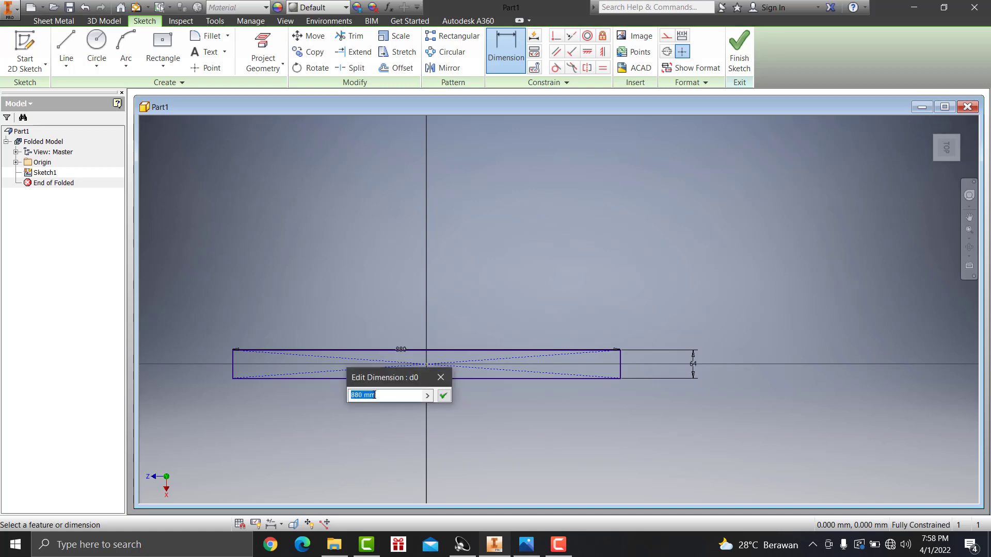
{"action": "type", "text": "88"}
{"action": "left_click", "coordinate": [443, 395]}
{"action": "scroll", "coordinate": [435, 393], "scroll_direction": "down", "scroll_amount": 3}
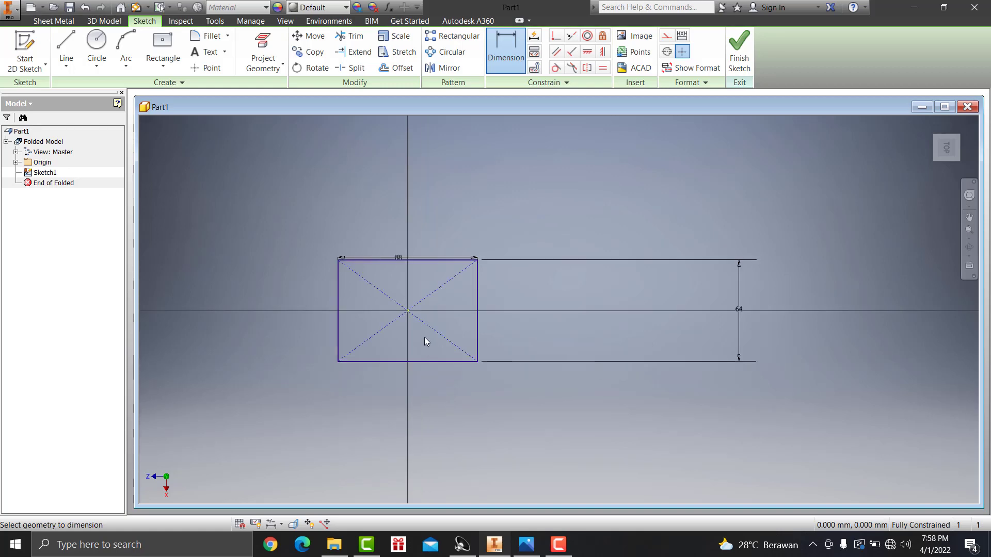
{"action": "scroll", "coordinate": [427, 338], "scroll_direction": "down", "scroll_amount": 2}
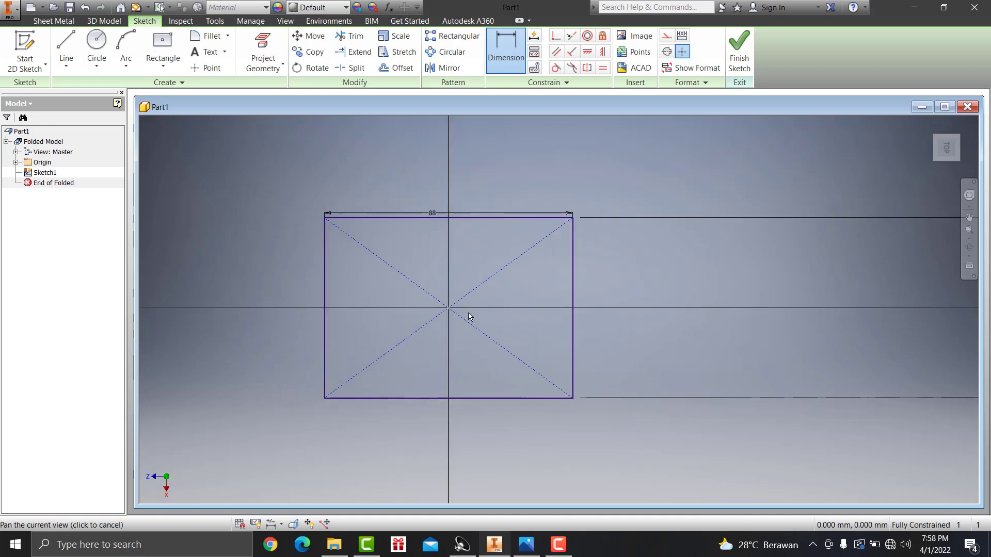
{"action": "left_click", "coordinate": [739, 51]}
Extrude the 88 × 64 rectangle into a tall solid block as Extrusion1.
{"action": "scroll", "coordinate": [399, 189], "scroll_direction": "up", "scroll_amount": 2}
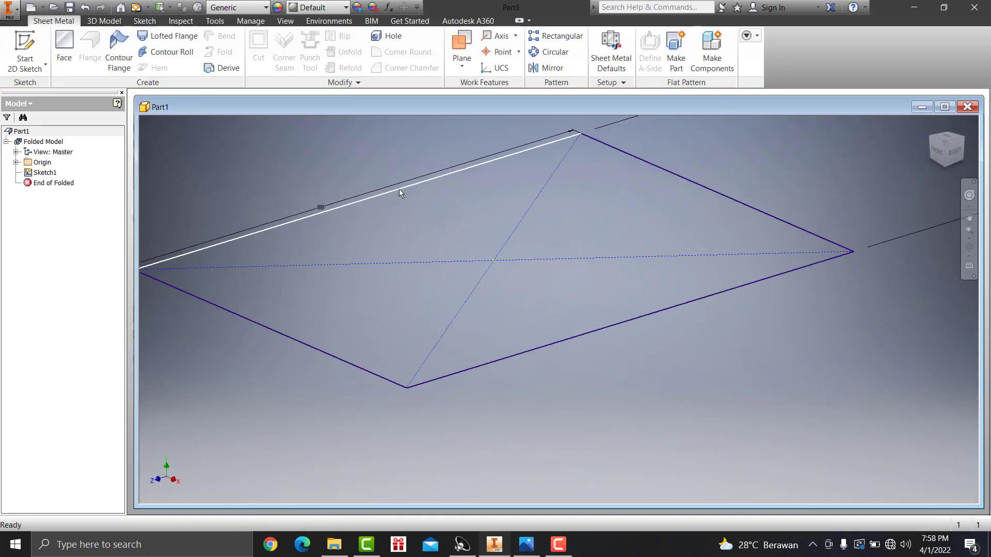
{"action": "scroll", "coordinate": [399, 188], "scroll_direction": "up", "scroll_amount": 1}
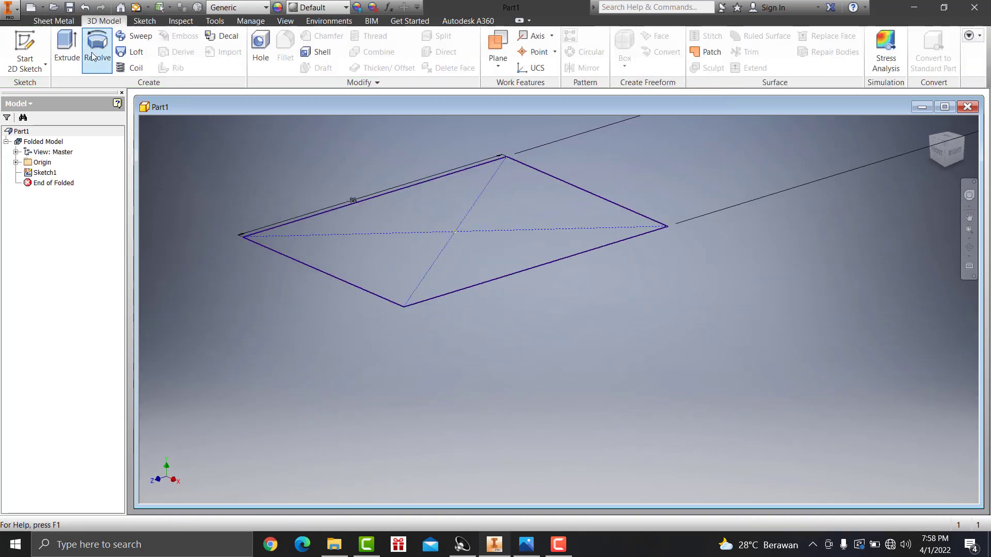
{"action": "left_click", "coordinate": [67, 46]}
{"action": "left_click", "coordinate": [461, 260]}
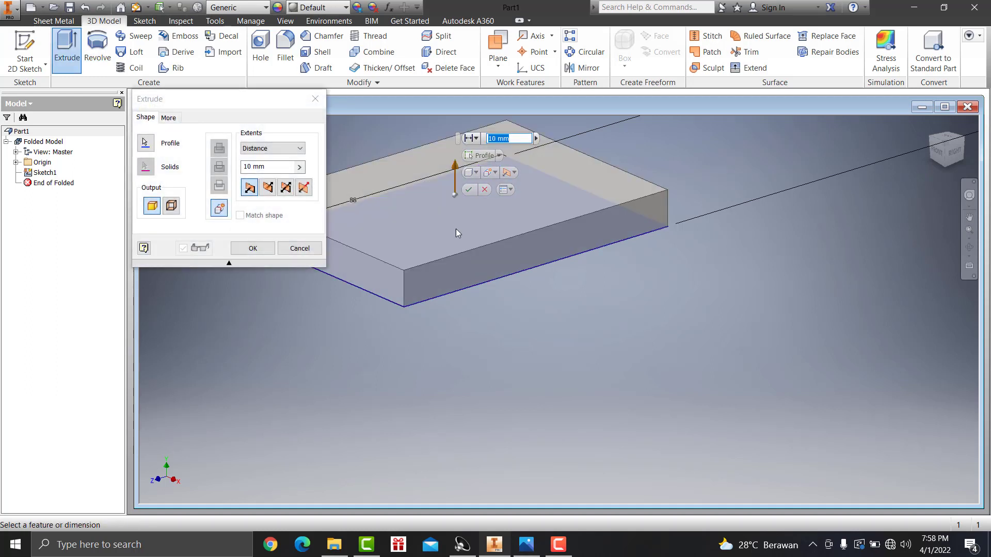
{"action": "middle_click_drag", "start_coordinate": [449, 211], "coordinate": [481, 288]}
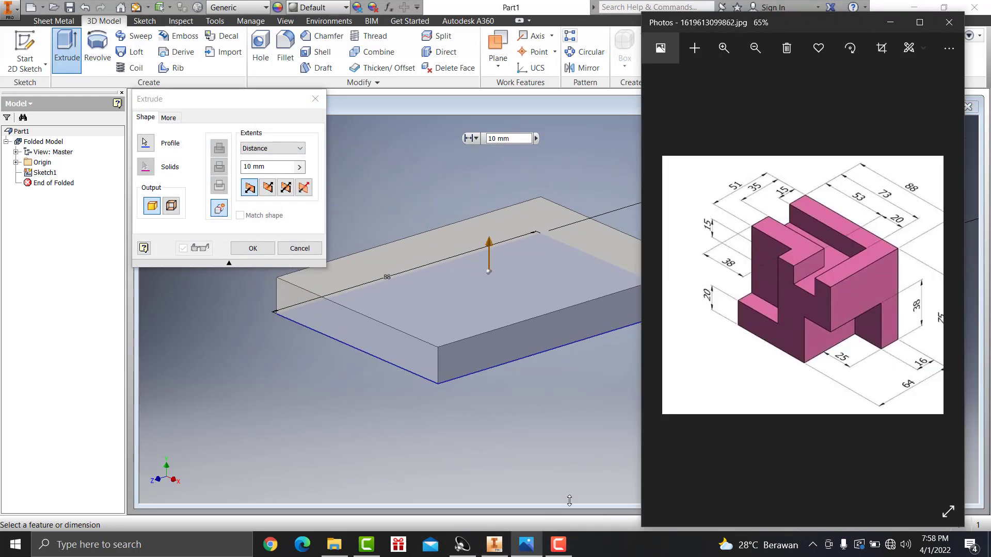
{"action": "left_click", "coordinate": [526, 545]}
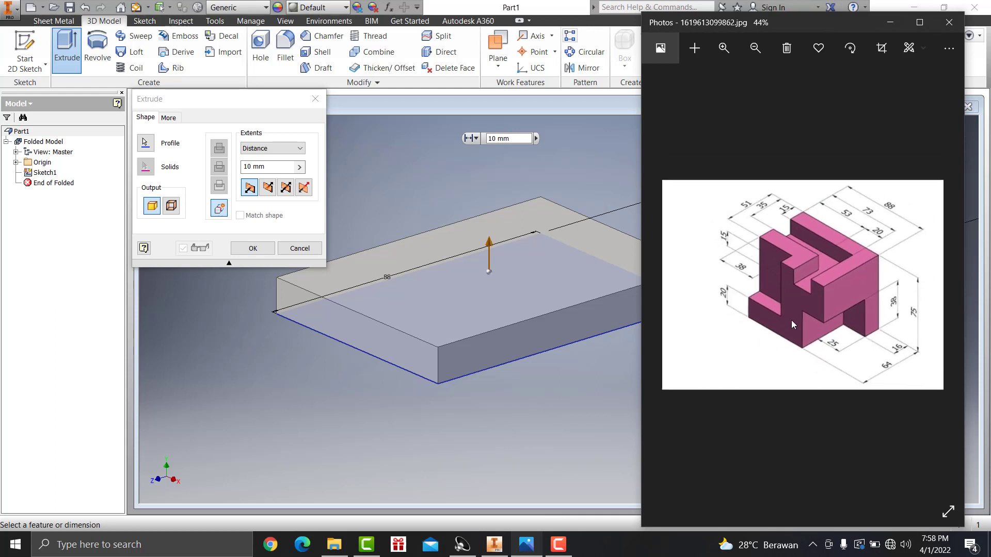
{"action": "scroll", "coordinate": [913, 353], "scroll_direction": "up", "scroll_amount": 4}
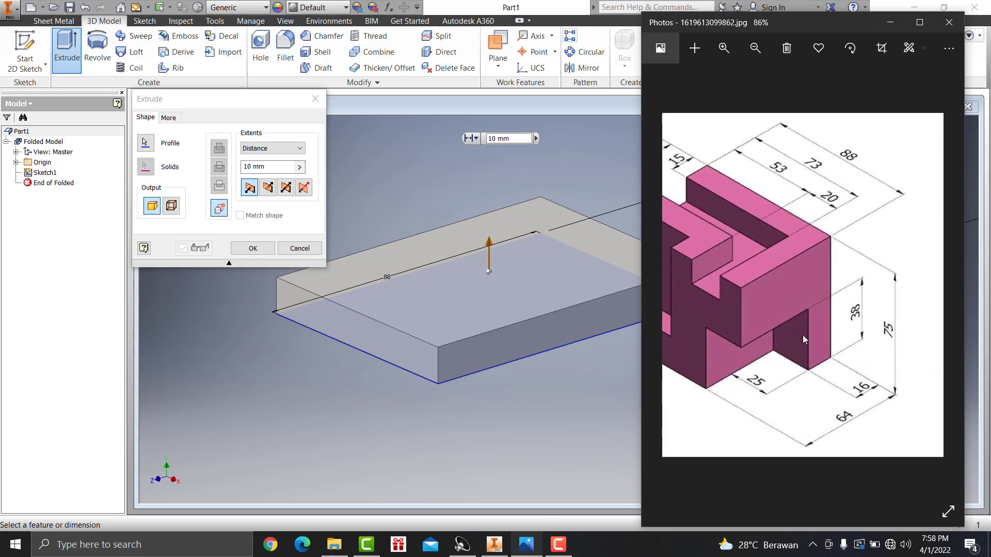
{"action": "left_click", "coordinate": [271, 167]}
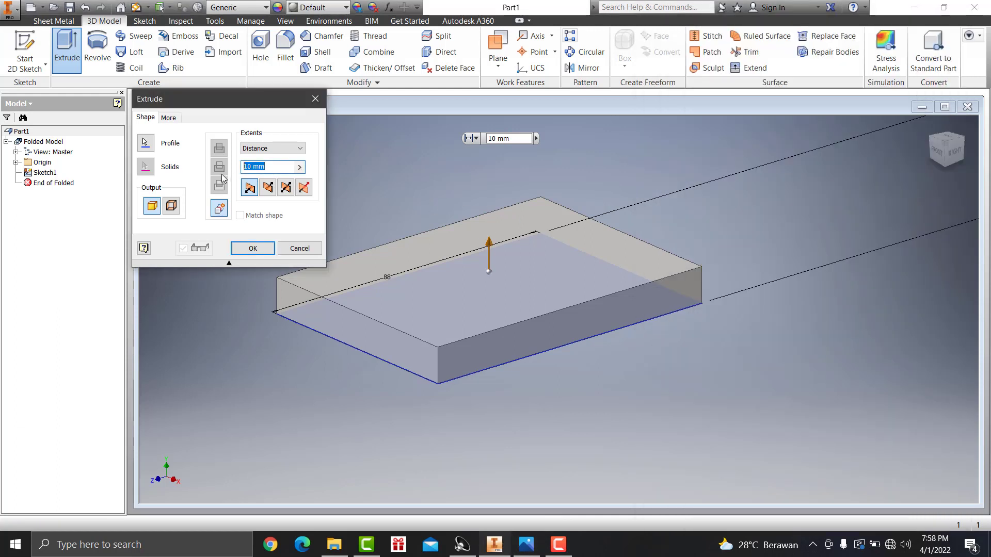
{"action": "type", "text": "75"}
{"action": "left_click", "coordinate": [259, 248]}
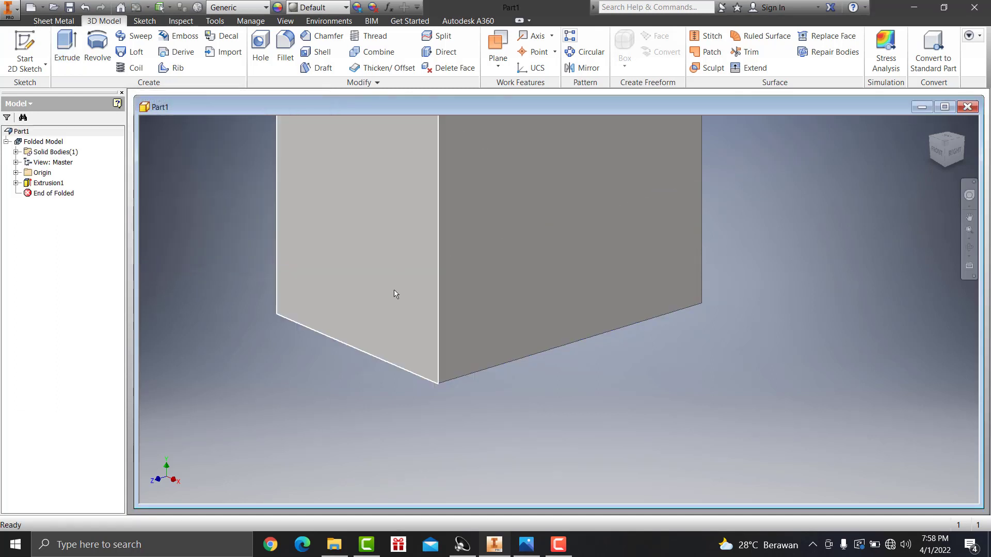
{"action": "scroll", "coordinate": [354, 371], "scroll_direction": "down", "scroll_amount": 1}
{"action": "scroll", "coordinate": [360, 353], "scroll_direction": "down", "scroll_amount": 3}
{"action": "scroll", "coordinate": [359, 353], "scroll_direction": "down", "scroll_amount": 3}
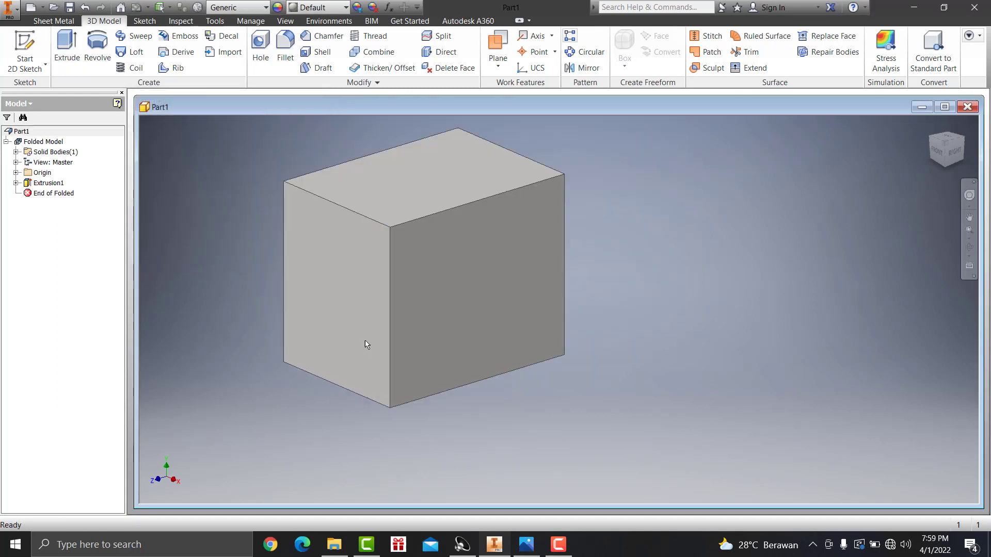
Check the box against the reference drawing, then start Sketch2 on its right face.
{"action": "left_click", "coordinate": [518, 542]}
{"action": "scroll", "coordinate": [756, 356], "scroll_direction": "down", "scroll_amount": 2}
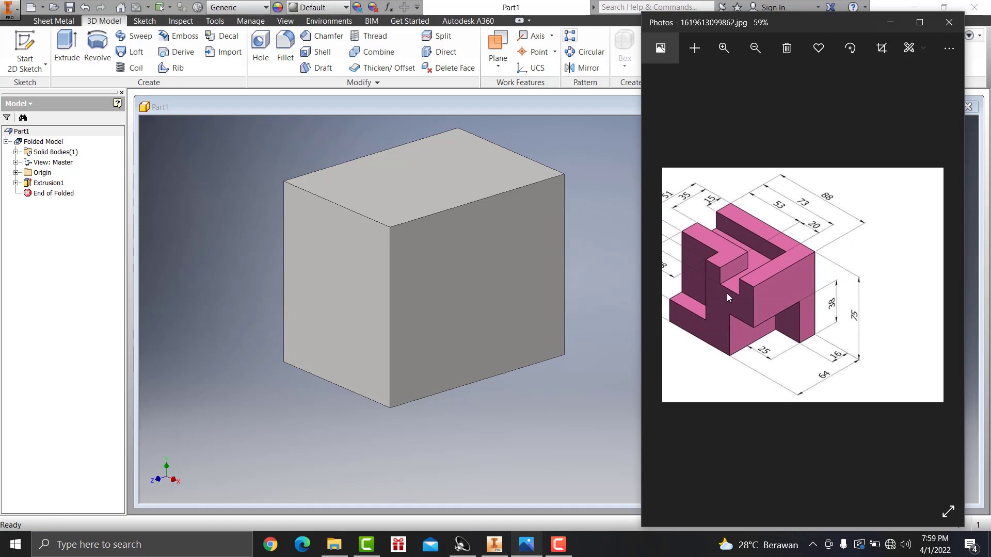
{"action": "left_click_drag", "start_coordinate": [748, 308], "coordinate": [773, 309]}
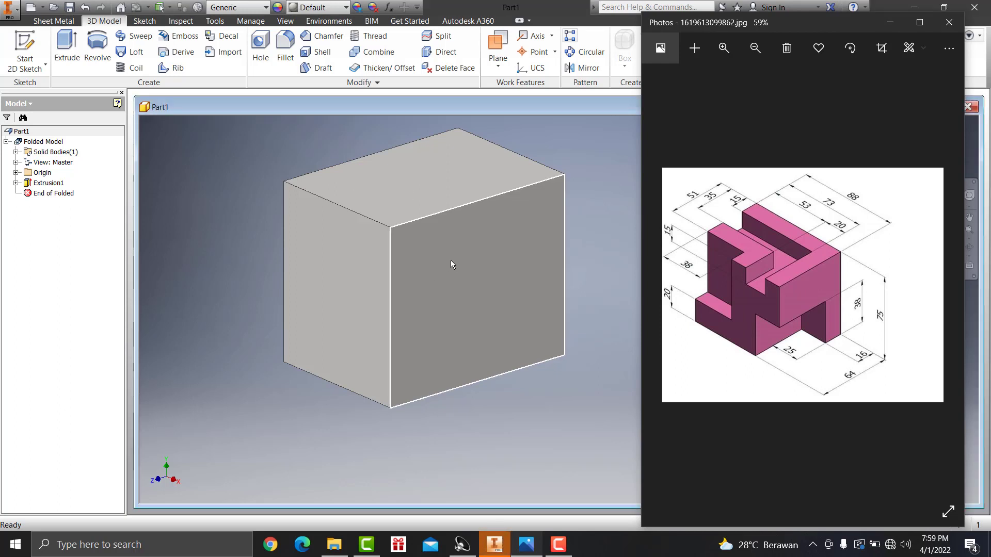
{"action": "left_click", "coordinate": [432, 255]}
{"action": "left_click", "coordinate": [473, 248]}
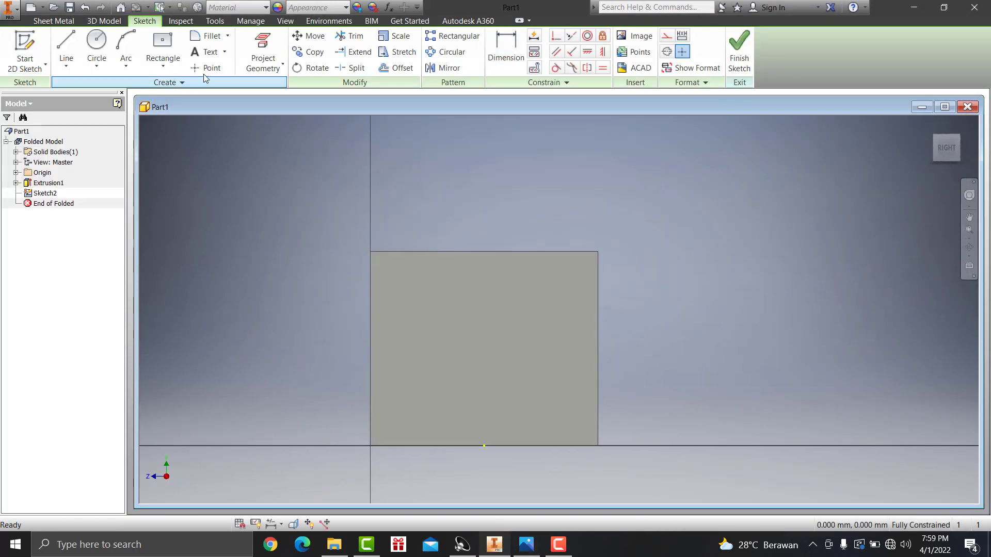
Draw a two-point rectangle from the face's top-left corner.
{"action": "left_click", "coordinate": [163, 65]}
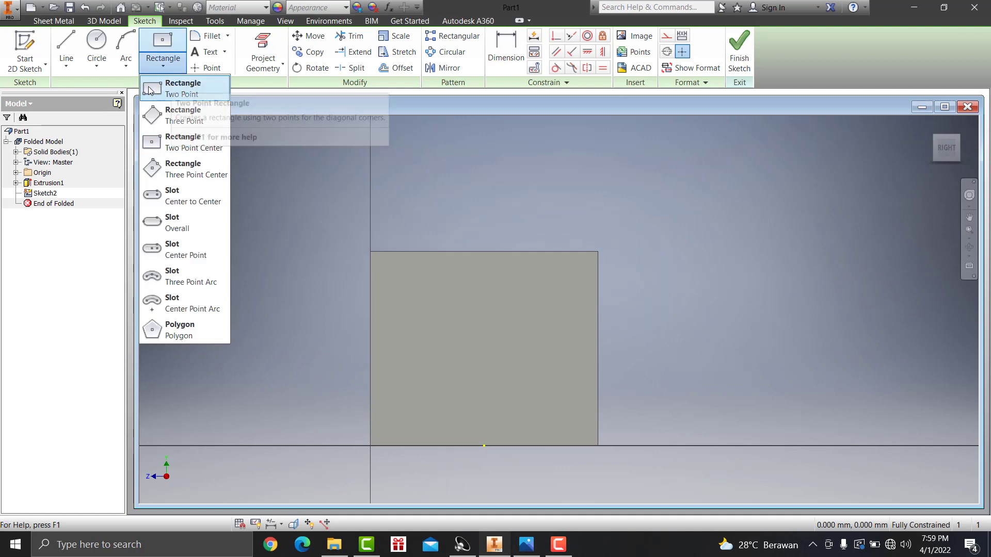
{"action": "left_click", "coordinate": [179, 91]}
{"action": "left_click", "coordinate": [371, 252]}
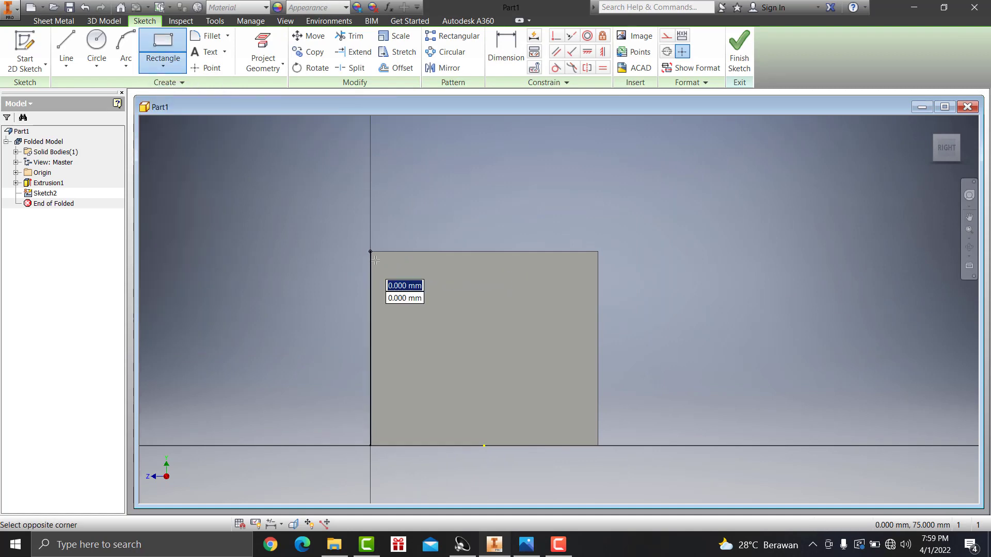
{"action": "left_click", "coordinate": [504, 365]}
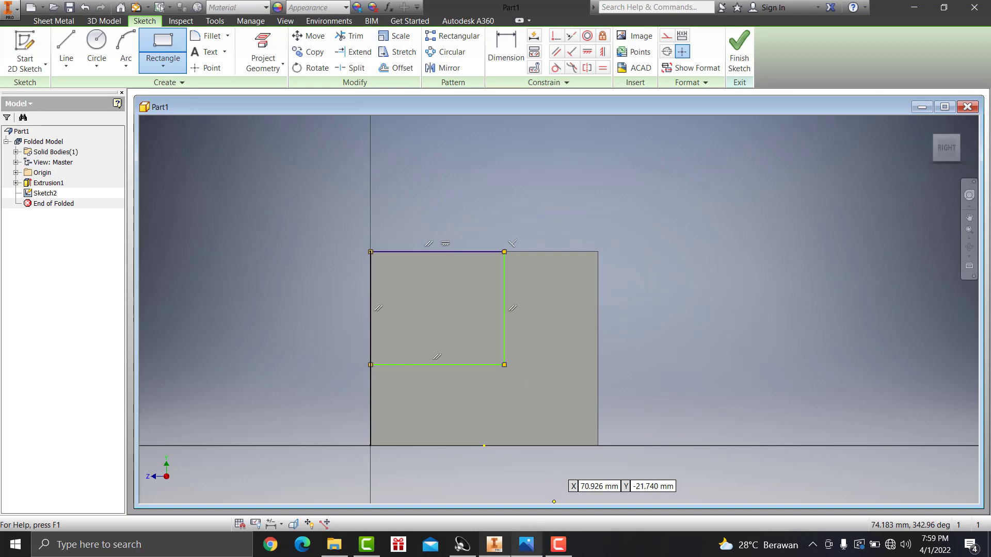
{"action": "left_click", "coordinate": [526, 544]}
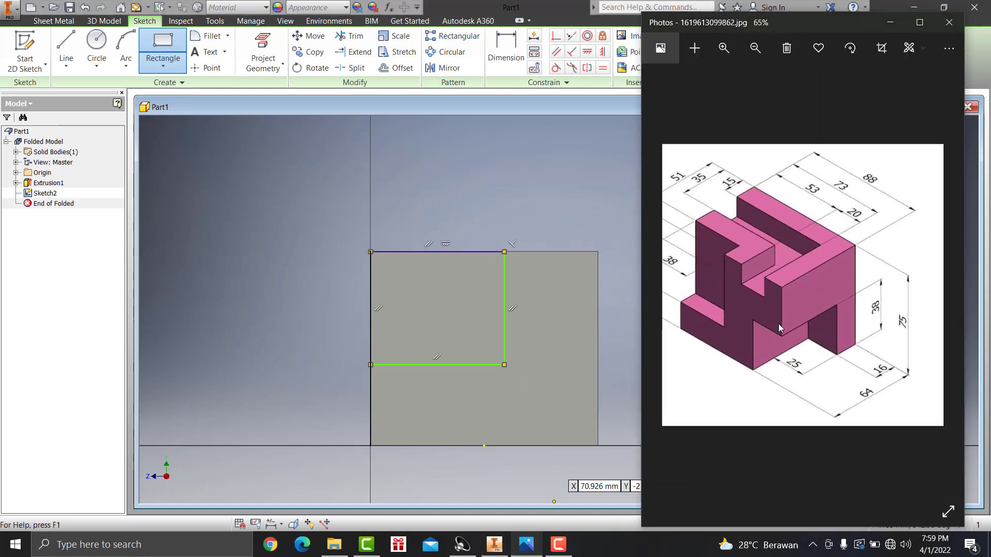
{"action": "scroll", "coordinate": [776, 324], "scroll_direction": "down", "scroll_amount": 2}
{"action": "scroll", "coordinate": [696, 298], "scroll_direction": "up", "scroll_amount": 1}
{"action": "scroll", "coordinate": [696, 298], "scroll_direction": "down", "scroll_amount": 1}
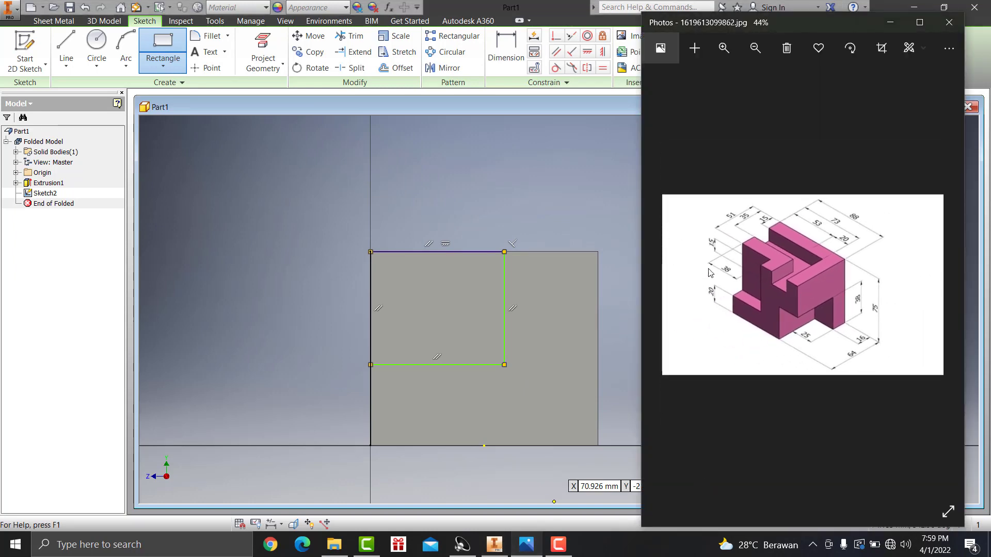
{"action": "scroll", "coordinate": [696, 298], "scroll_direction": "up", "scroll_amount": 1}
{"action": "scroll", "coordinate": [696, 298], "scroll_direction": "up", "scroll_amount": 2}
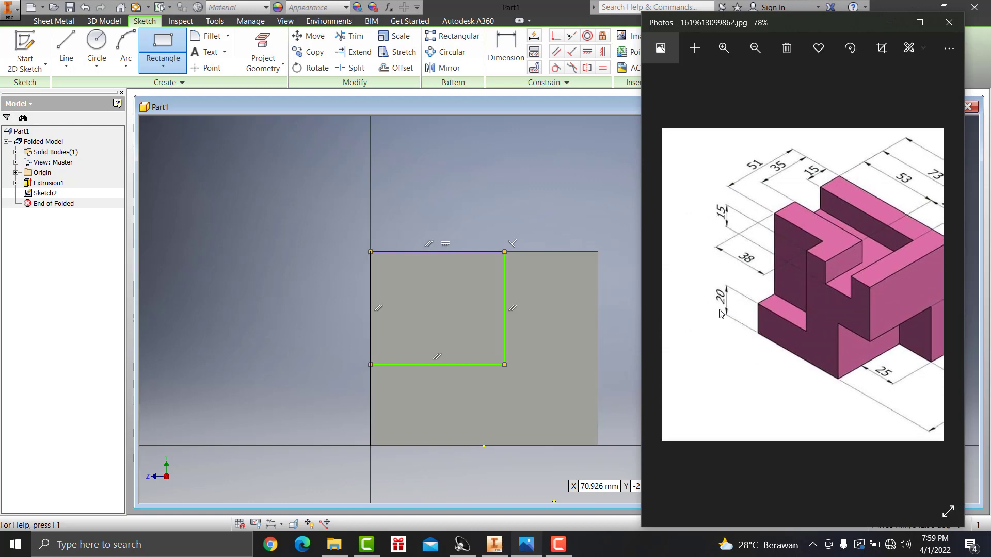
Place the rectangle's bottom edge 20 mm above the face's bottom edge.
{"action": "left_click", "coordinate": [506, 52]}
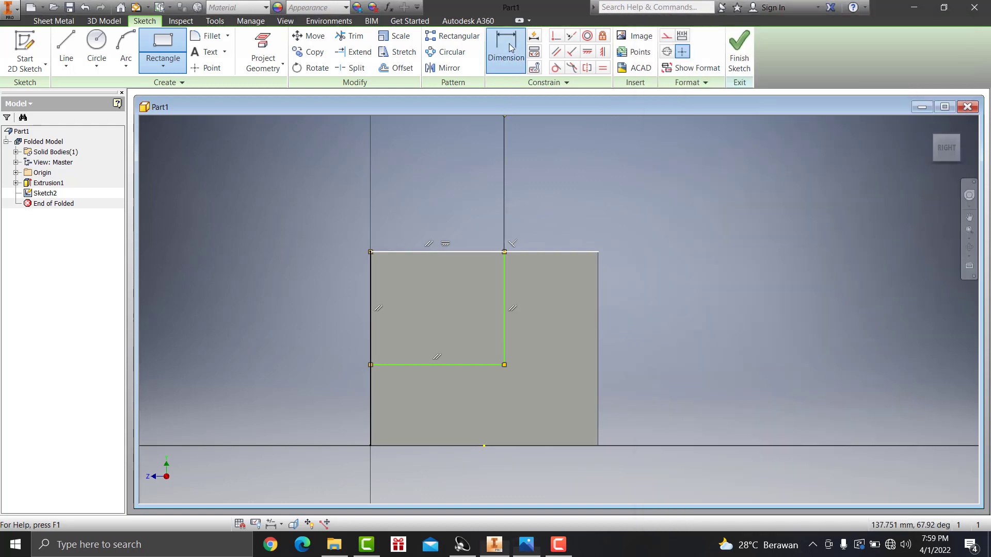
{"action": "left_click", "coordinate": [395, 365]}
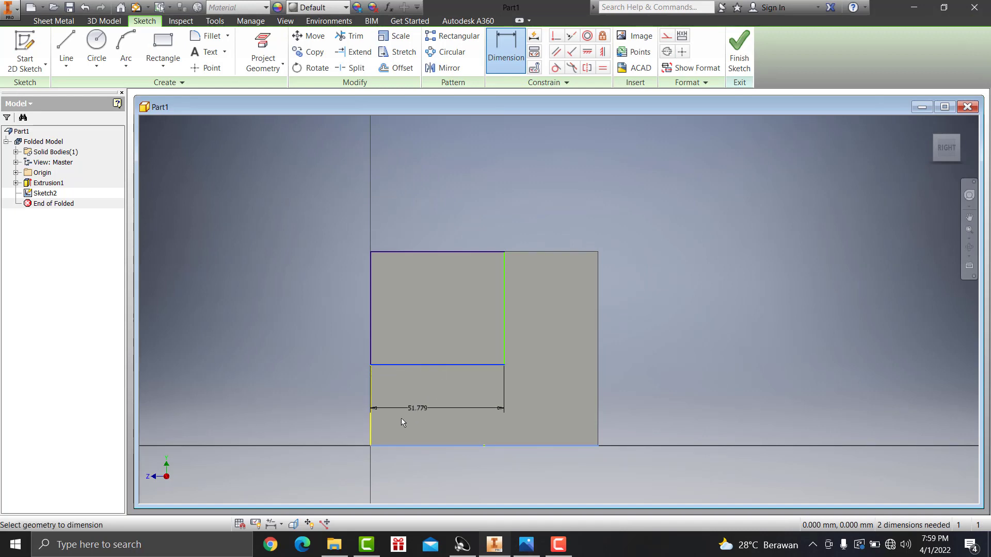
{"action": "left_click", "coordinate": [416, 447]}
{"action": "left_click", "coordinate": [316, 402]}
{"action": "type", "text": "2"}
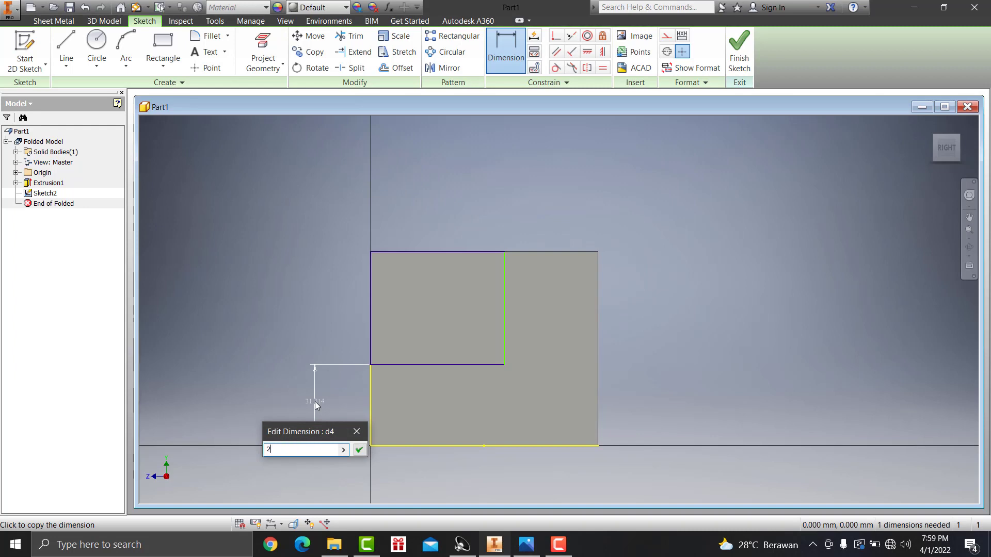
{"action": "type", "text": "0"}
{"action": "key", "text": "Return"}
Set the rectangle's width to 38 mm.
{"action": "left_click", "coordinate": [527, 542]}
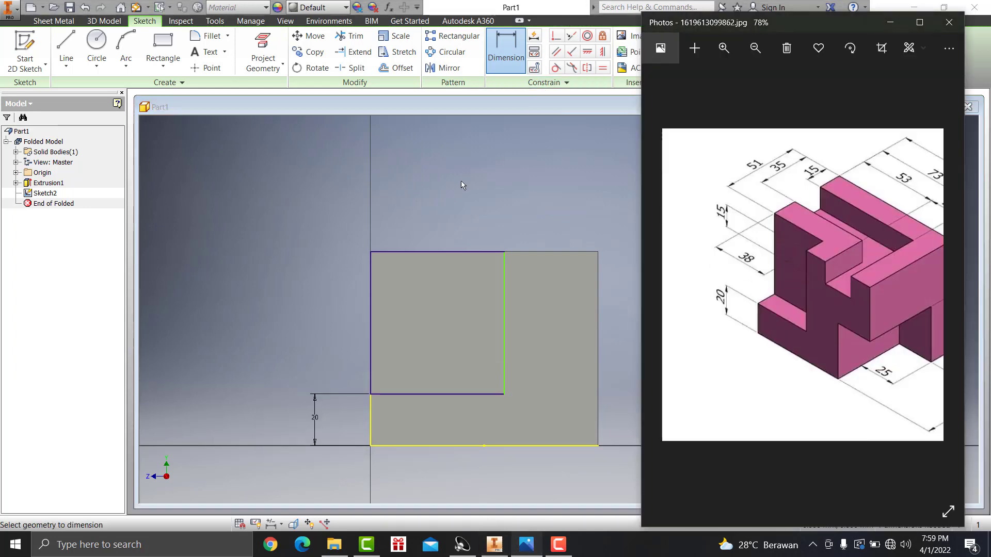
{"action": "left_click", "coordinate": [460, 252]}
{"action": "left_click", "coordinate": [456, 225]}
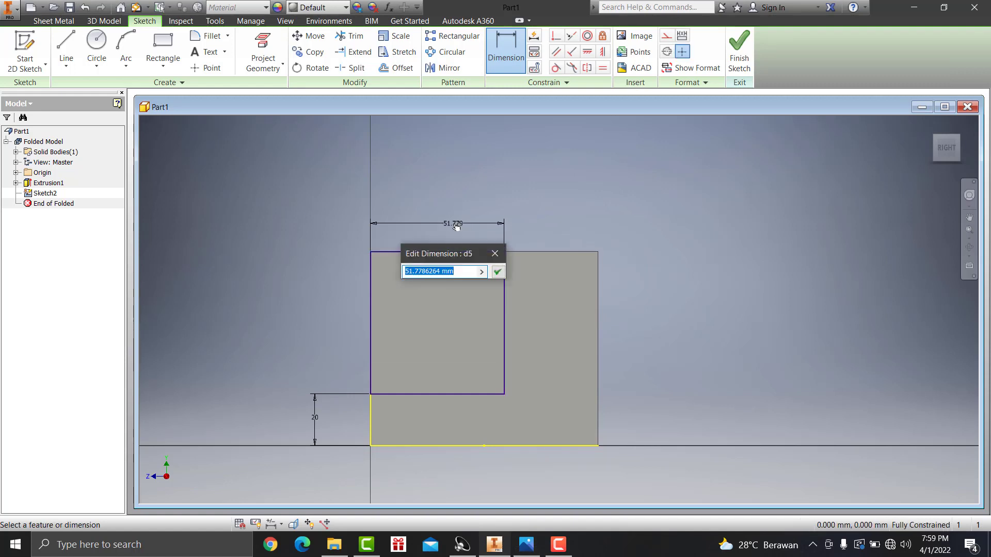
{"action": "type", "text": "38"}
{"action": "left_click", "coordinate": [498, 272]}
Cut Sketch2's rectangle 15 mm into the block as Extrusion2.
{"action": "left_click", "coordinate": [739, 51]}
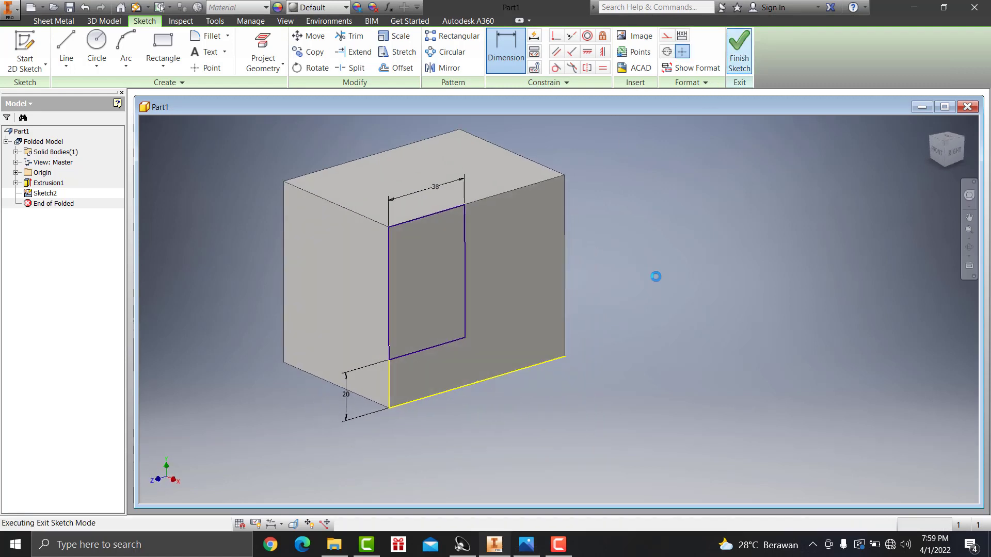
{"action": "left_click", "coordinate": [62, 46]}
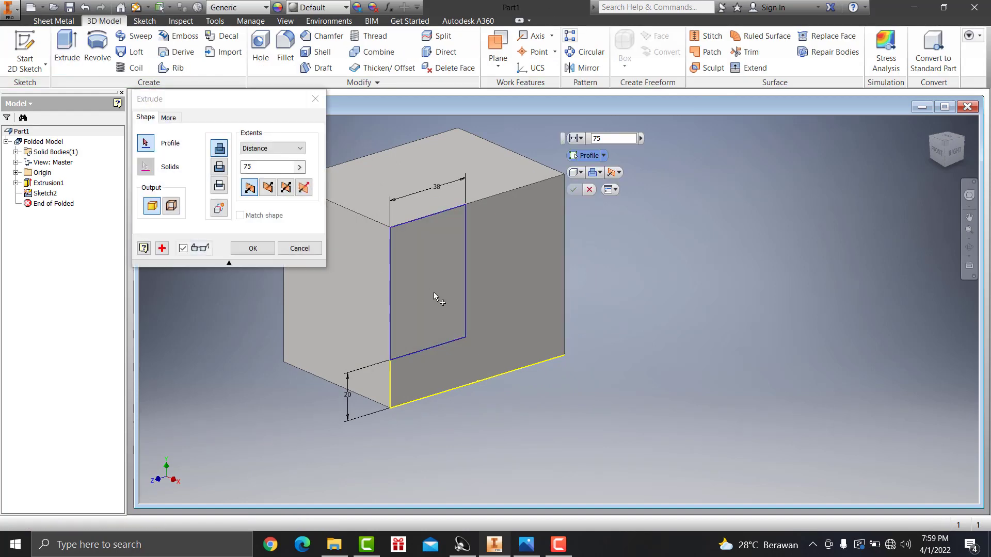
{"action": "left_click", "coordinate": [268, 187]}
{"action": "left_click", "coordinate": [526, 545]}
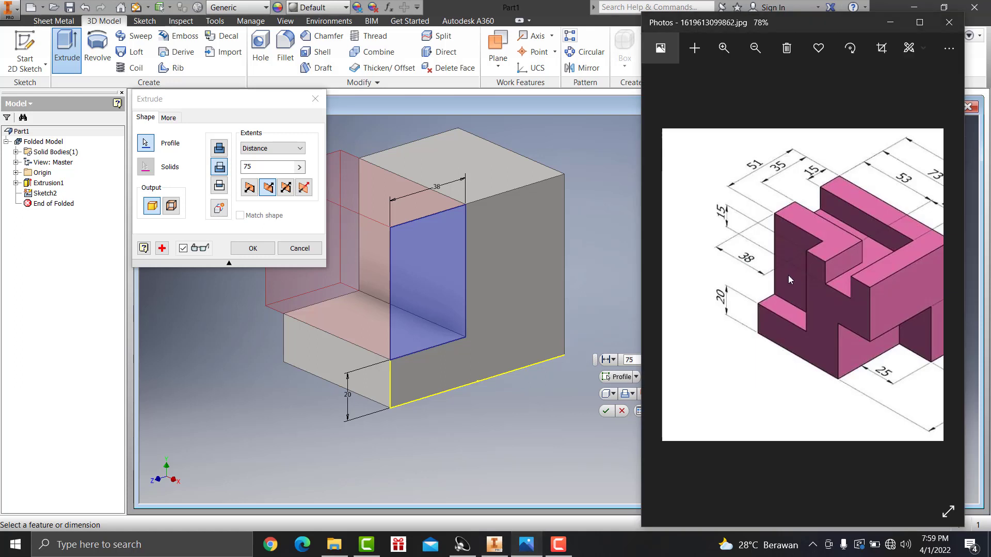
{"action": "scroll", "coordinate": [779, 243], "scroll_direction": "down", "scroll_amount": 1}
{"action": "scroll", "coordinate": [779, 243], "scroll_direction": "down", "scroll_amount": 1}
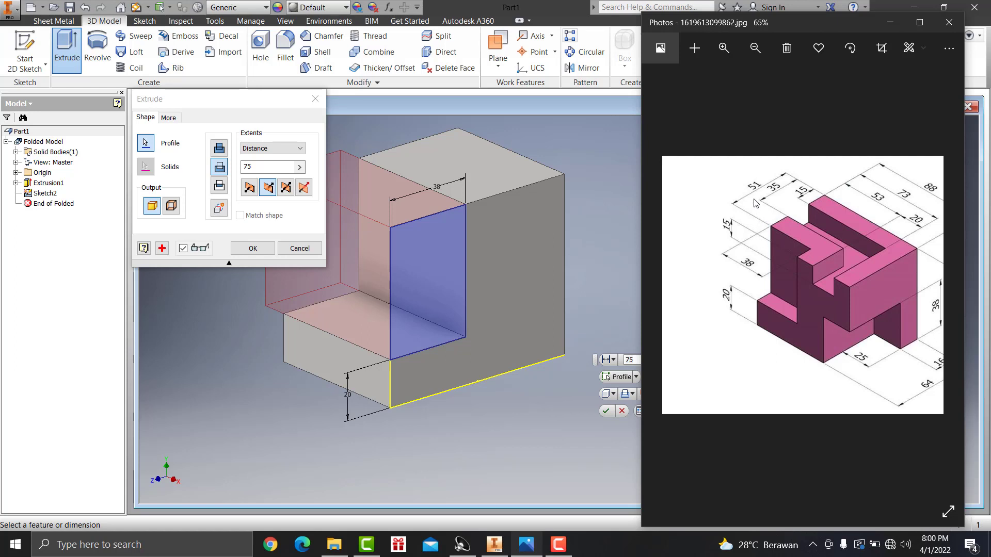
{"action": "scroll", "coordinate": [755, 202], "scroll_direction": "up", "scroll_amount": 2}
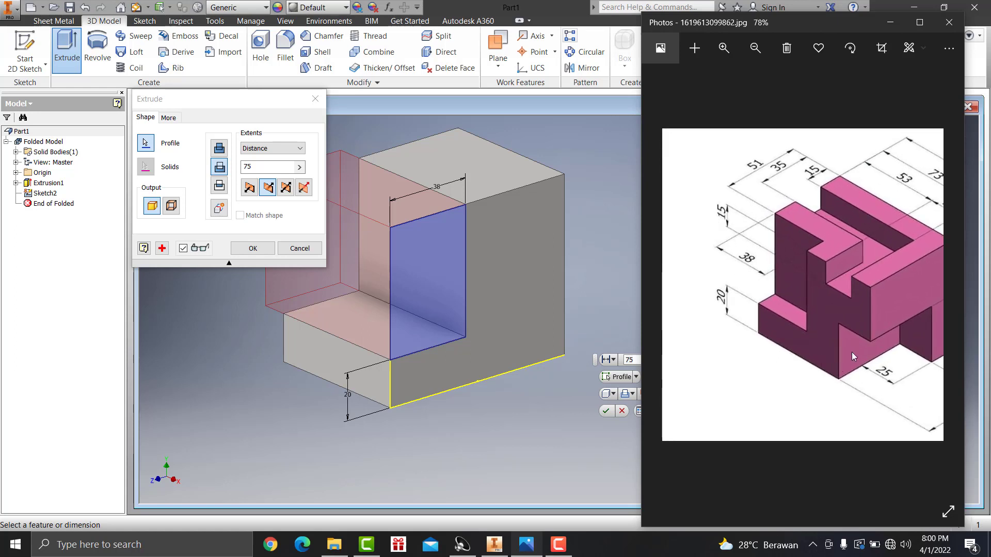
{"action": "left_click", "coordinate": [283, 181]}
{"action": "type", "text": "15"}
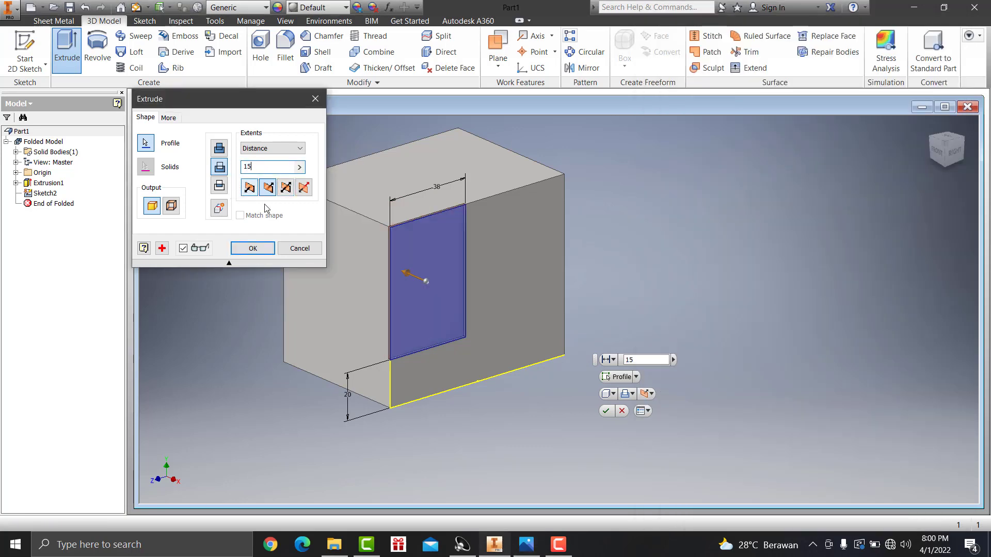
{"action": "type", "text": "0"}
{"action": "left_click", "coordinate": [252, 248]}
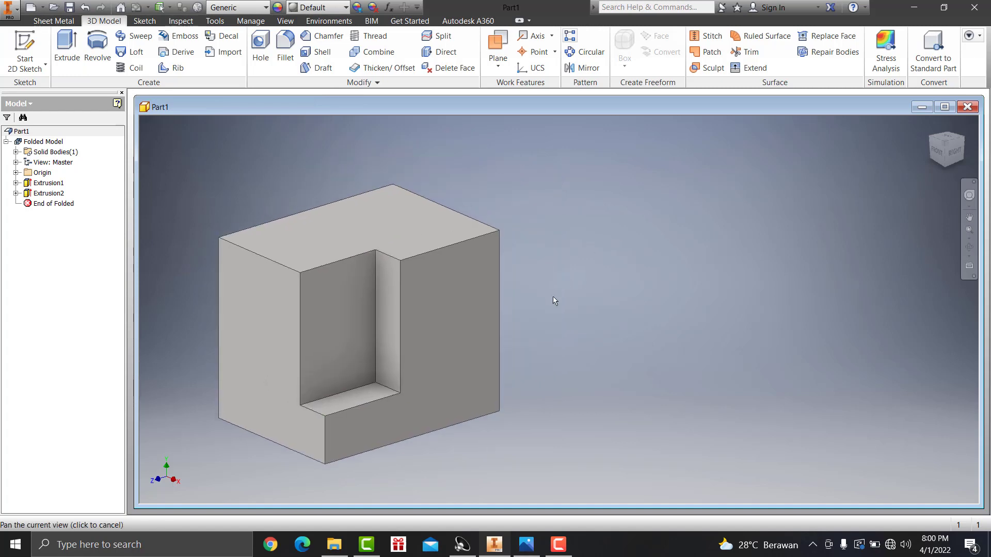
{"action": "middle_click_drag", "start_coordinate": [586, 236], "coordinate": [553, 297]}
Start Sketch3 on the block's top face and draw a two-point rectangle.
{"action": "left_click", "coordinate": [526, 545]}
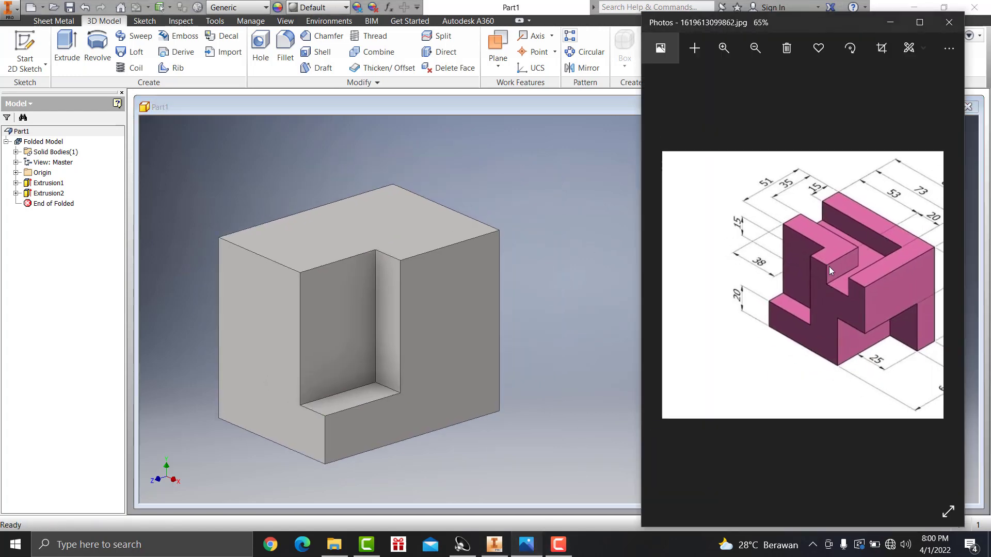
{"action": "left_click", "coordinate": [454, 216]}
{"action": "key", "text": "s"}
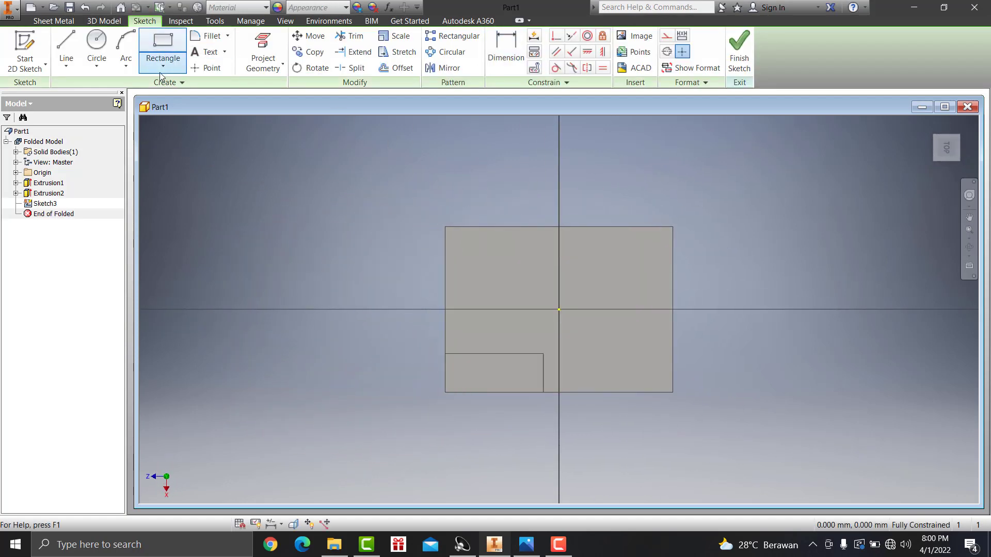
{"action": "left_click", "coordinate": [170, 46]}
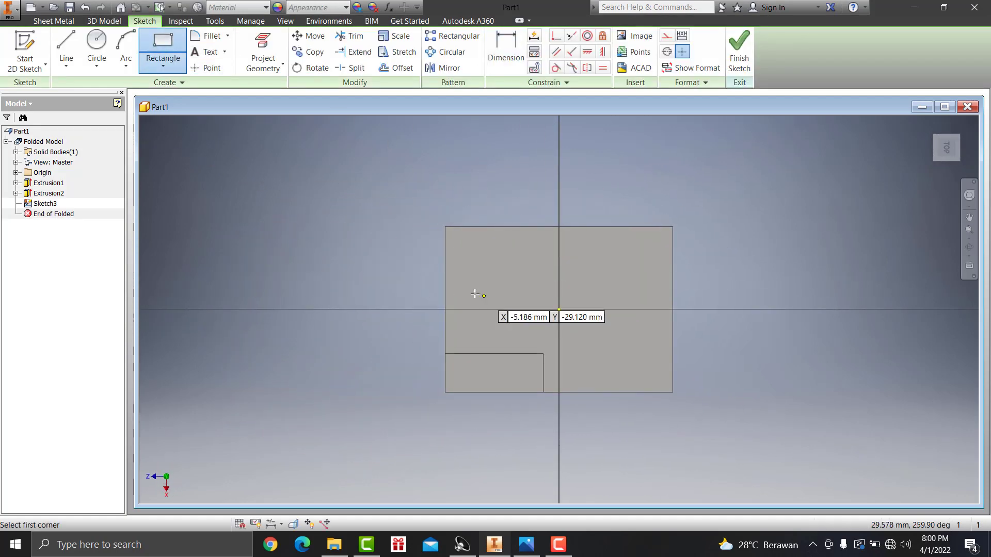
{"action": "left_click", "coordinate": [445, 251]}
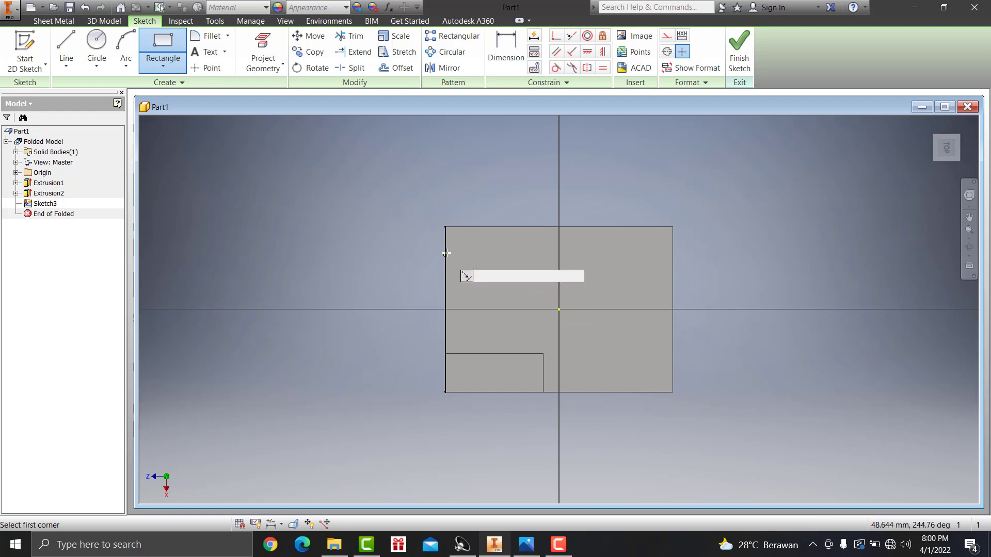
{"action": "left_click", "coordinate": [641, 300]}
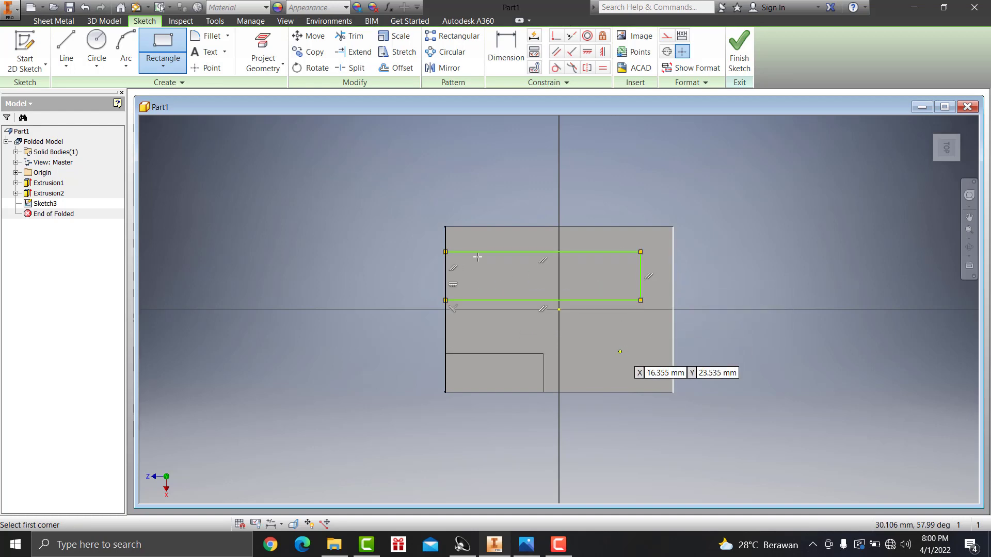
Give the rectangle's right side a vertical dimension of 13.
{"action": "left_click", "coordinate": [505, 49]}
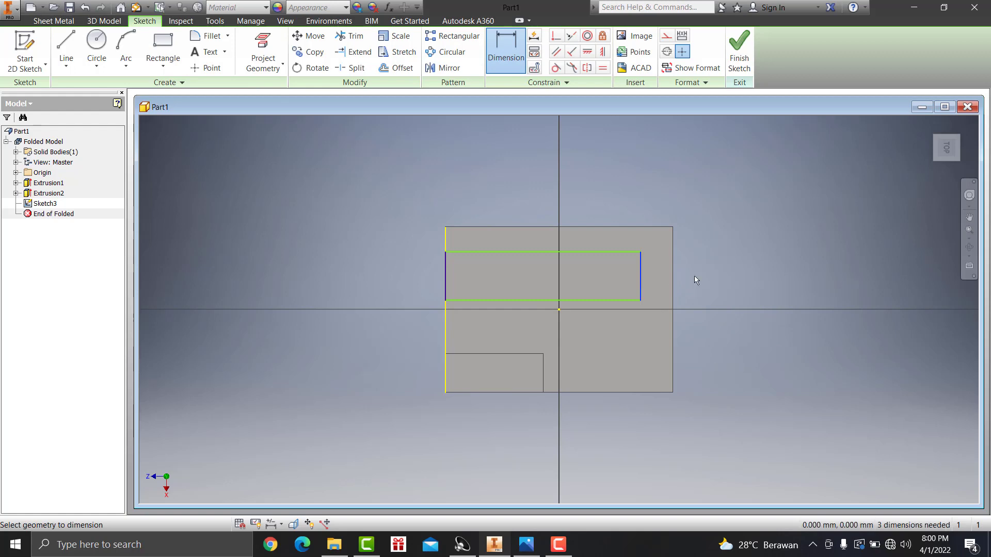
{"action": "left_click", "coordinate": [712, 276]}
{"action": "type", "text": "13"}
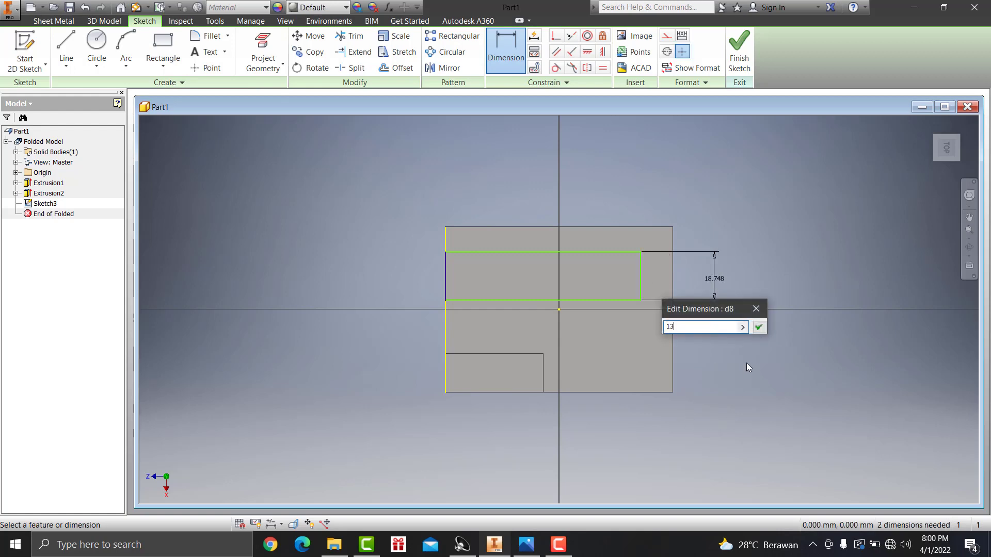
{"action": "left_click", "coordinate": [758, 327]}
{"action": "left_click", "coordinate": [530, 554]}
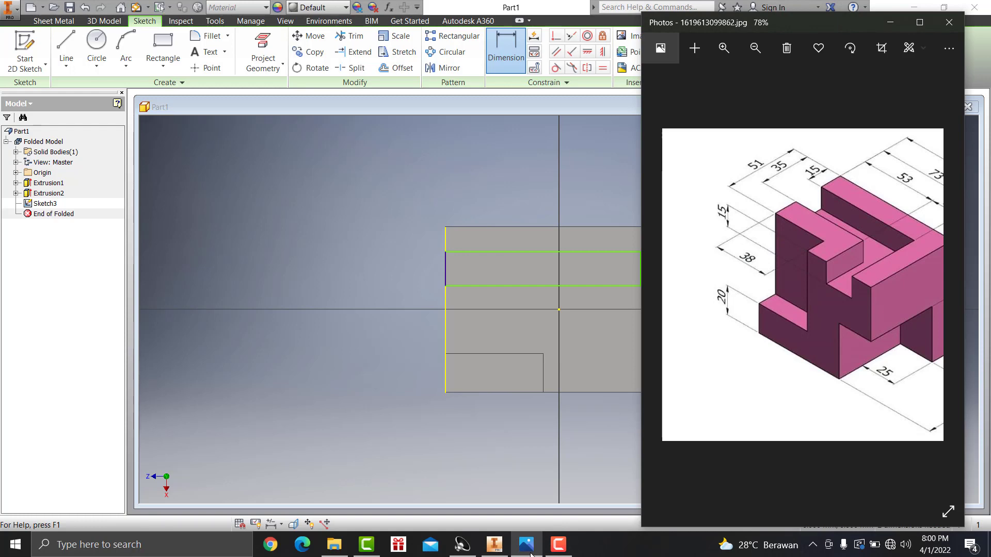
Undo the 13 dimension and place the rectangle's bottom edge 35 mm below the block's top edge.
{"action": "left_click", "coordinate": [502, 50]}
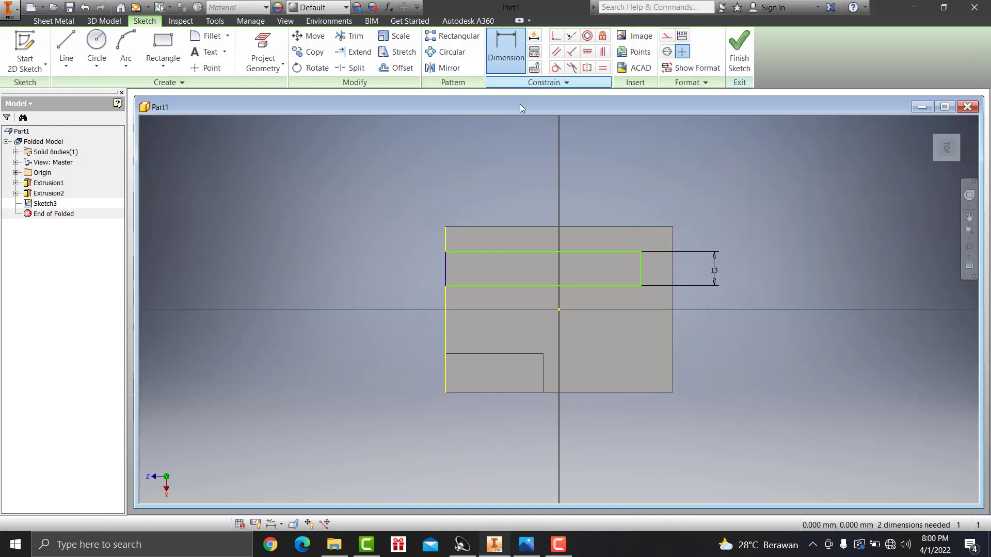
{"action": "key", "text": "Escape"}
{"action": "key", "text": "ctrl+z"}
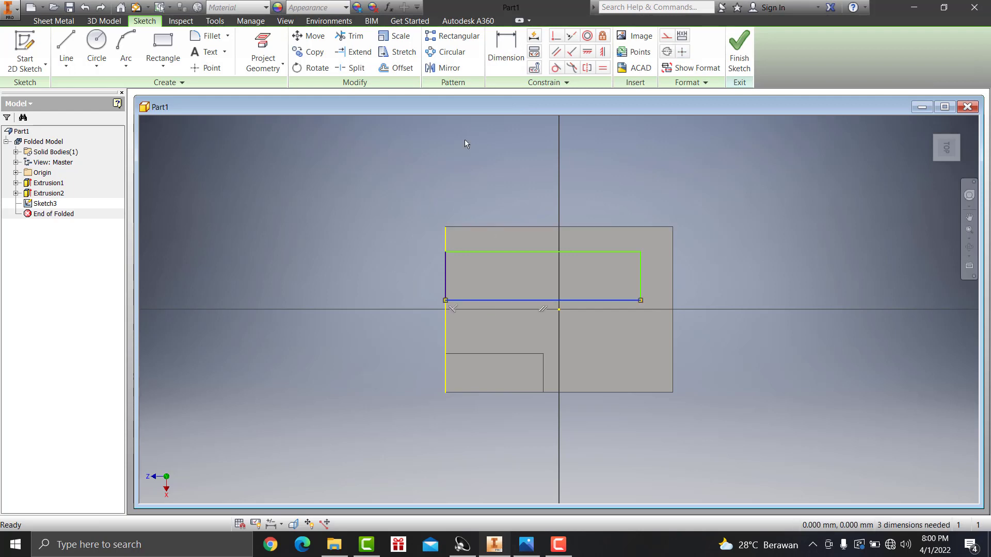
{"action": "left_click", "coordinate": [505, 52]}
{"action": "left_click", "coordinate": [494, 227]}
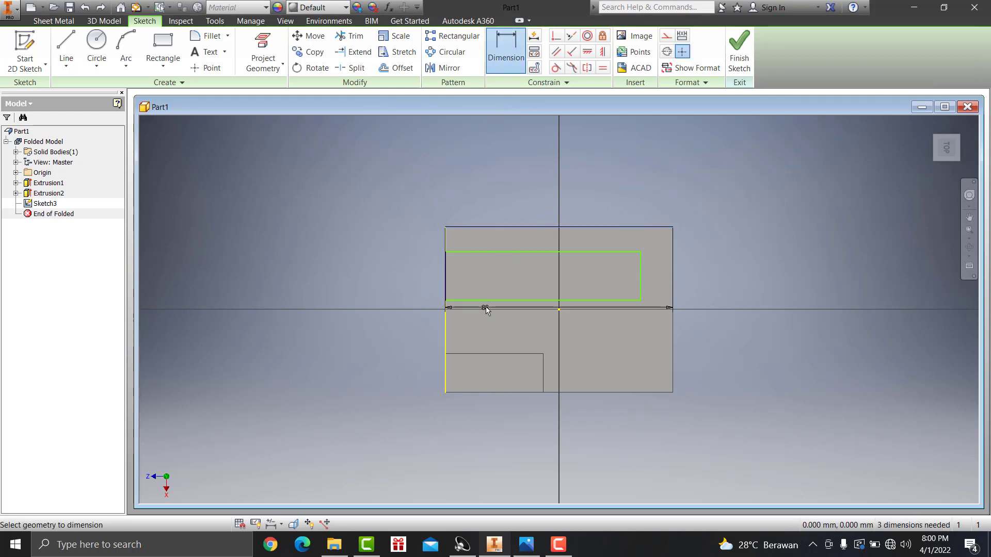
{"action": "left_click", "coordinate": [485, 301]}
{"action": "left_click", "coordinate": [407, 274]}
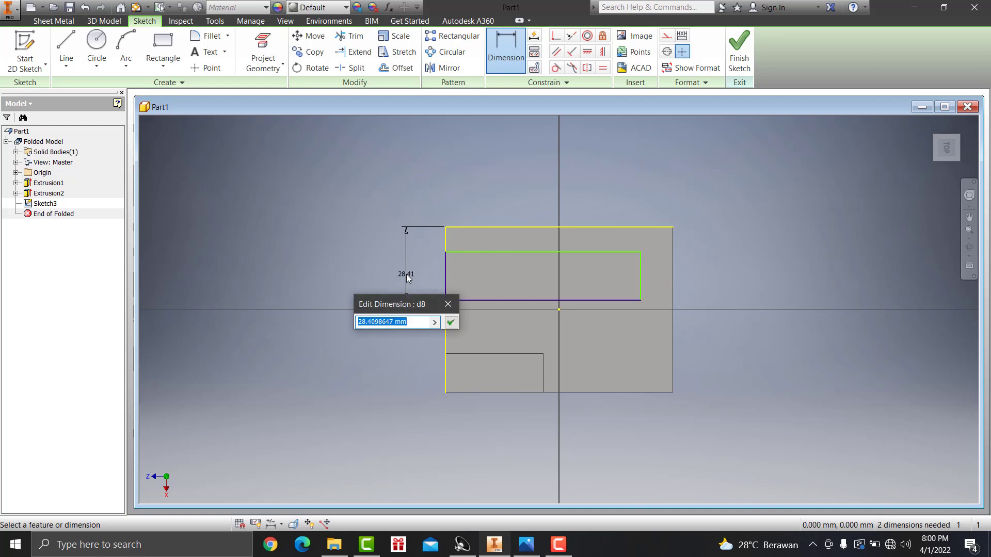
{"action": "type", "text": "35"}
{"action": "left_click", "coordinate": [451, 323]}
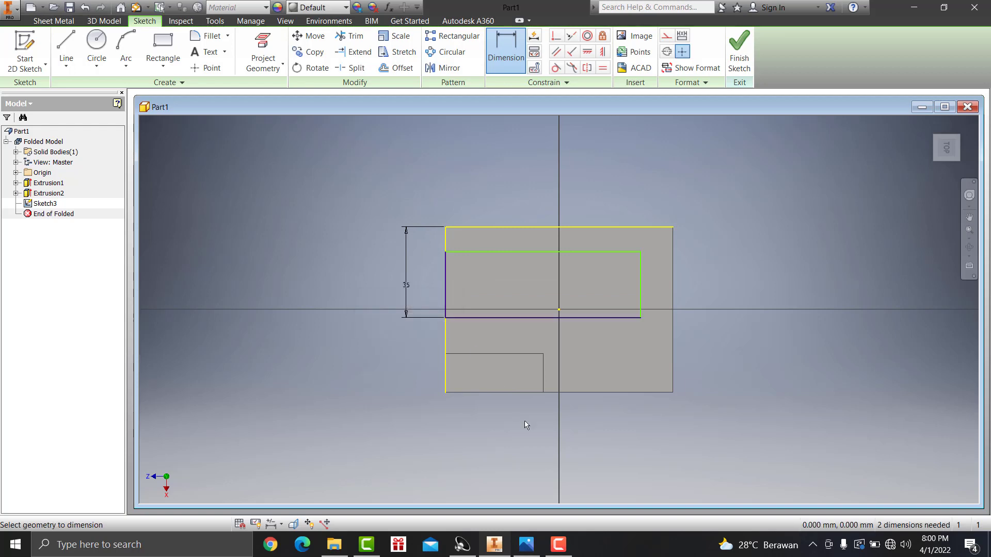
Place the rectangle's top edge 15 mm below the block's top edge.
{"action": "left_click", "coordinate": [527, 544]}
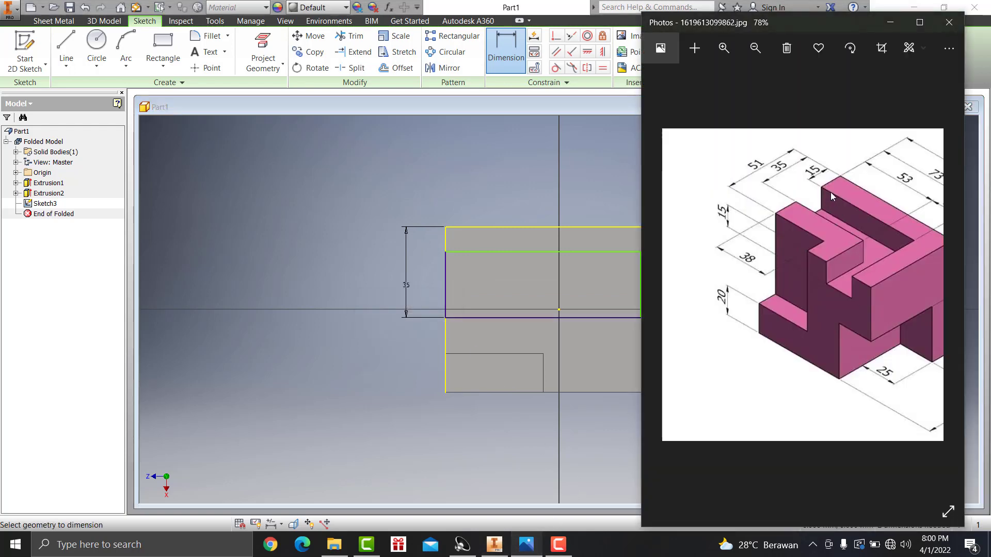
{"action": "left_click", "coordinate": [488, 253]}
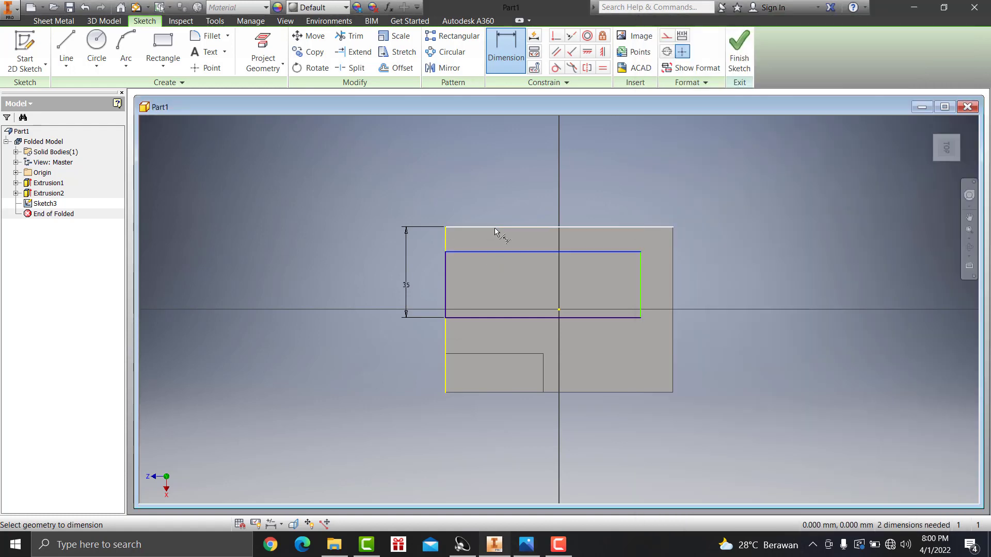
{"action": "left_click", "coordinate": [497, 228]}
{"action": "left_click", "coordinate": [318, 246]}
{"action": "type", "text": "15"}
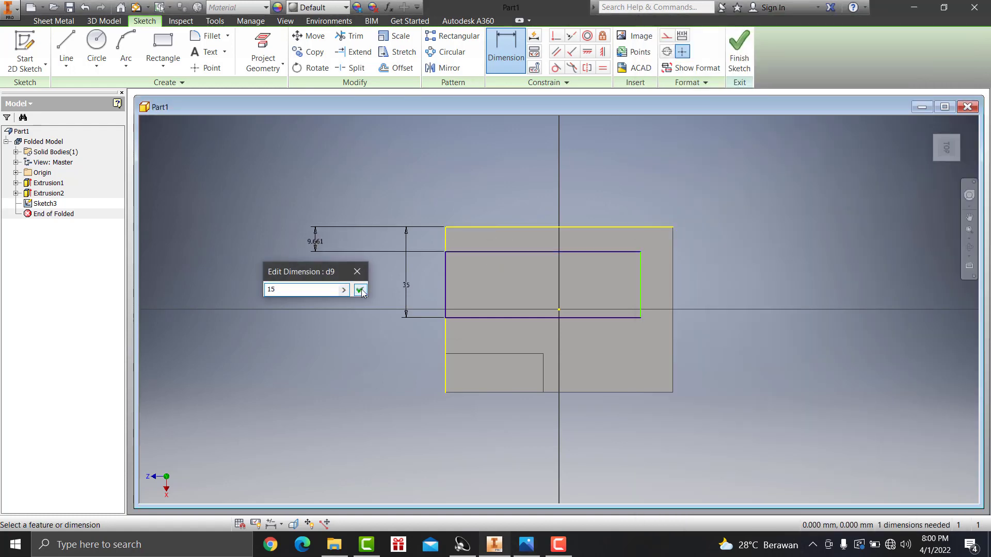
{"action": "left_click", "coordinate": [360, 291]}
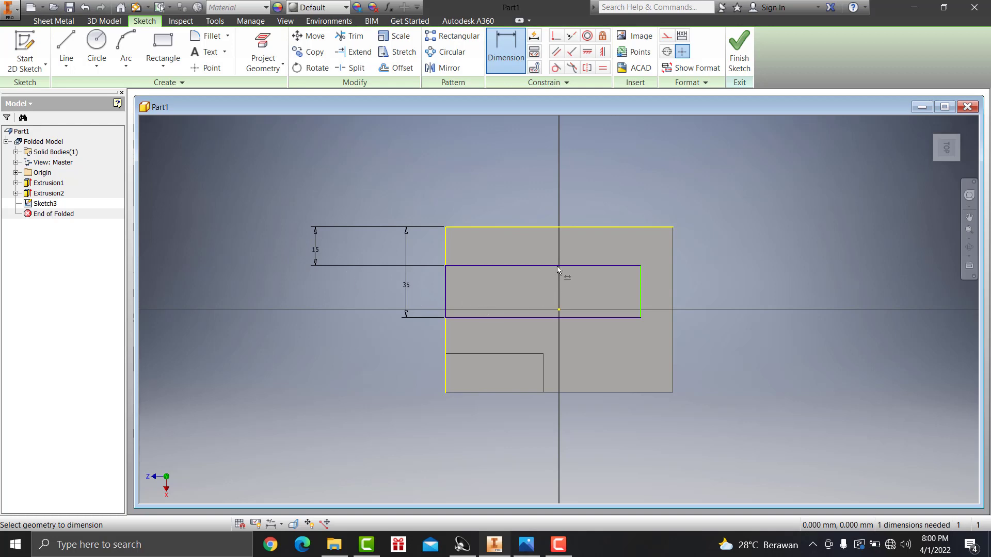
Dimension the inner rectangle's width to 73 mm.
{"action": "middle_click_drag", "start_coordinate": [555, 263], "coordinate": [545, 256]}
{"action": "left_click", "coordinate": [524, 258]}
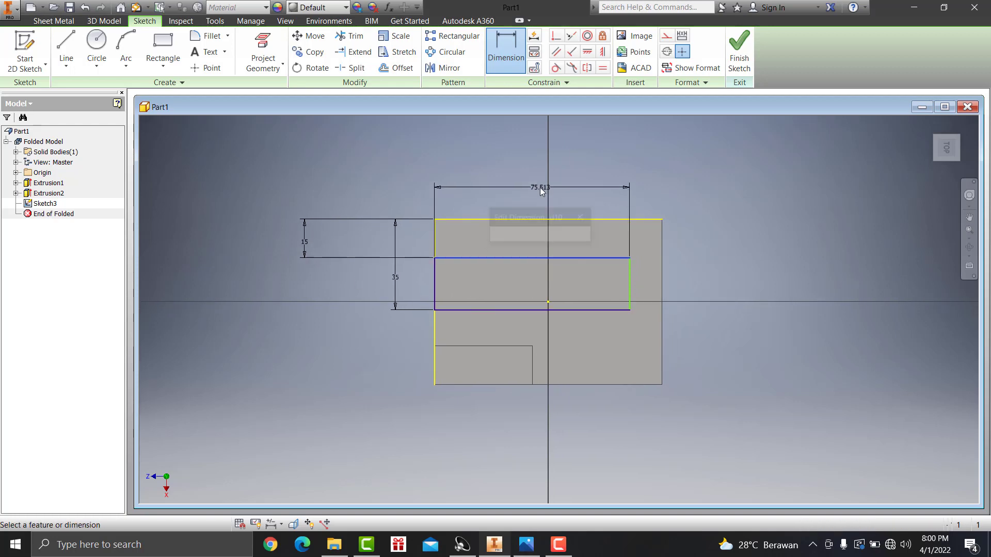
{"action": "left_click", "coordinate": [540, 187]}
{"action": "left_click", "coordinate": [526, 545]}
{"action": "scroll", "coordinate": [825, 240], "scroll_direction": "down", "scroll_amount": 1}
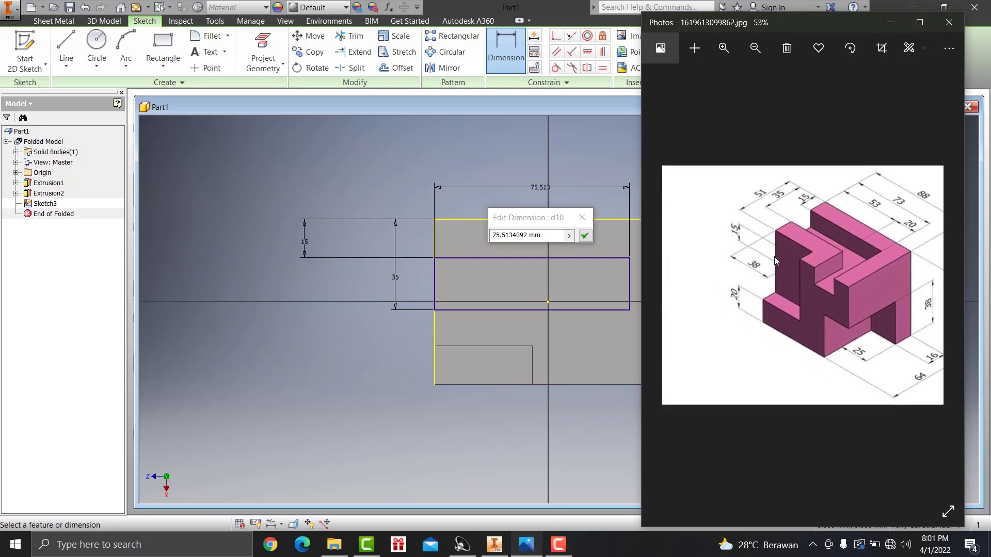
{"action": "scroll", "coordinate": [795, 241], "scroll_direction": "down", "scroll_amount": 1}
{"action": "scroll", "coordinate": [875, 225], "scroll_direction": "up", "scroll_amount": 1}
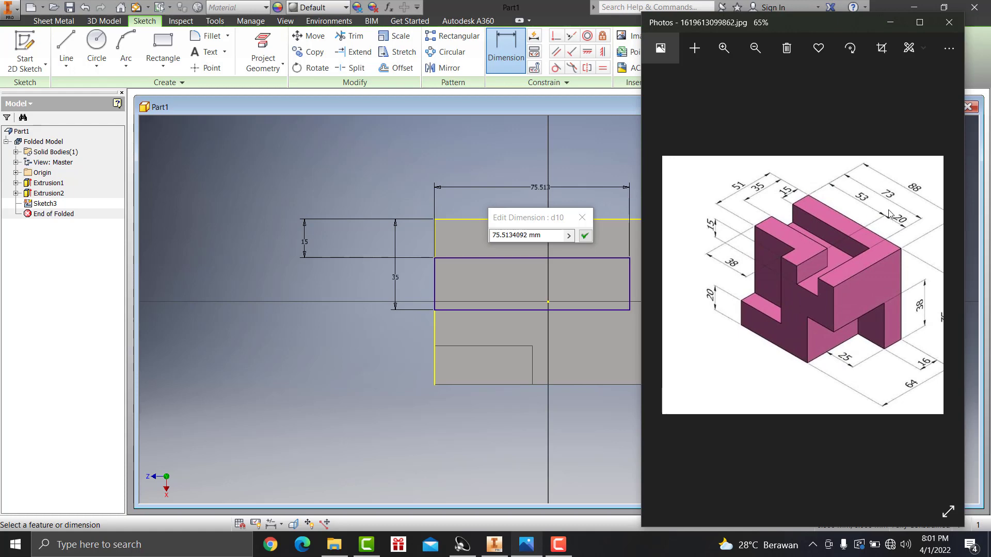
{"action": "left_click", "coordinate": [555, 237]}
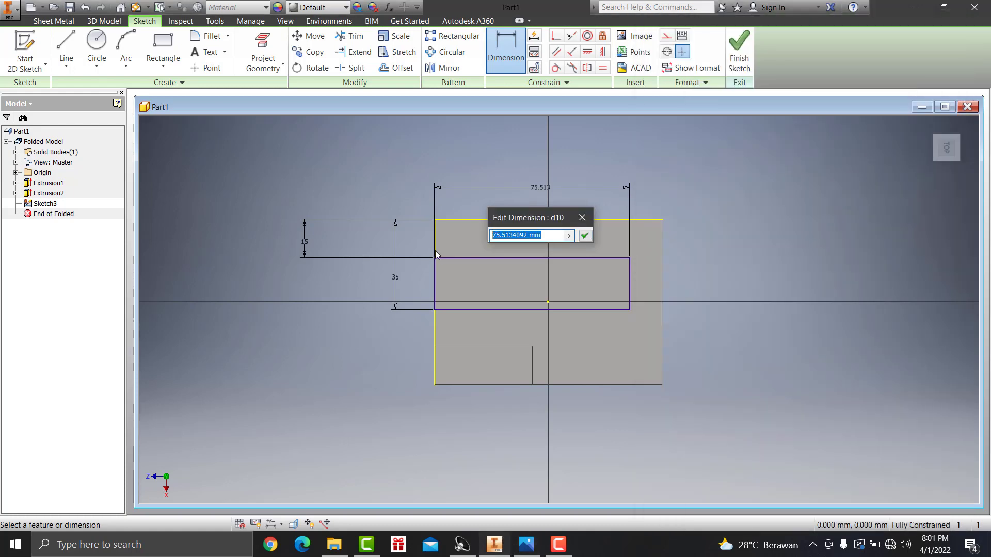
{"action": "type", "text": "7"}
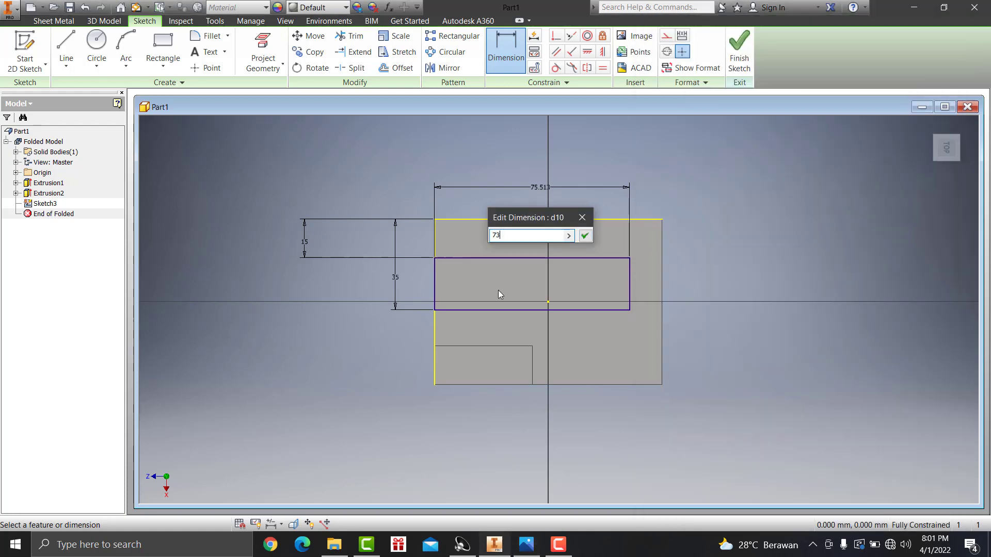
{"action": "type", "text": "3"}
{"action": "left_click", "coordinate": [584, 236]}
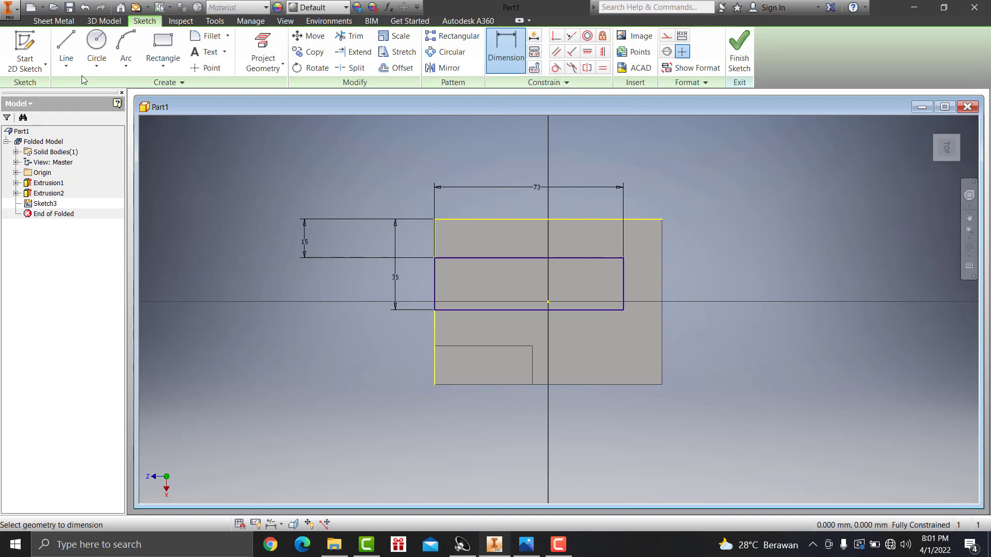
Draw a rectangle from the inner corner down to the block's bottom edge and dimension its width 20.
{"action": "left_click", "coordinate": [163, 46]}
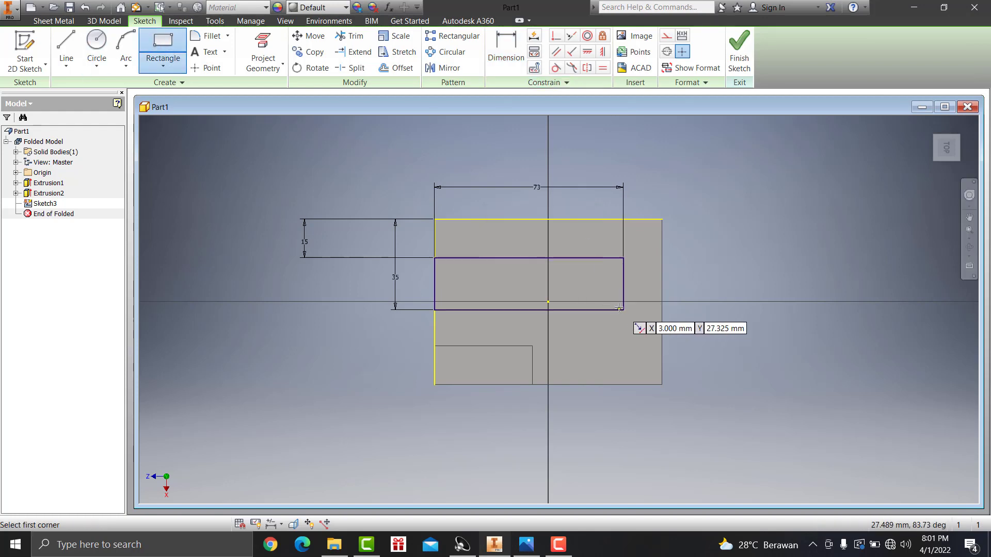
{"action": "left_click", "coordinate": [623, 310]}
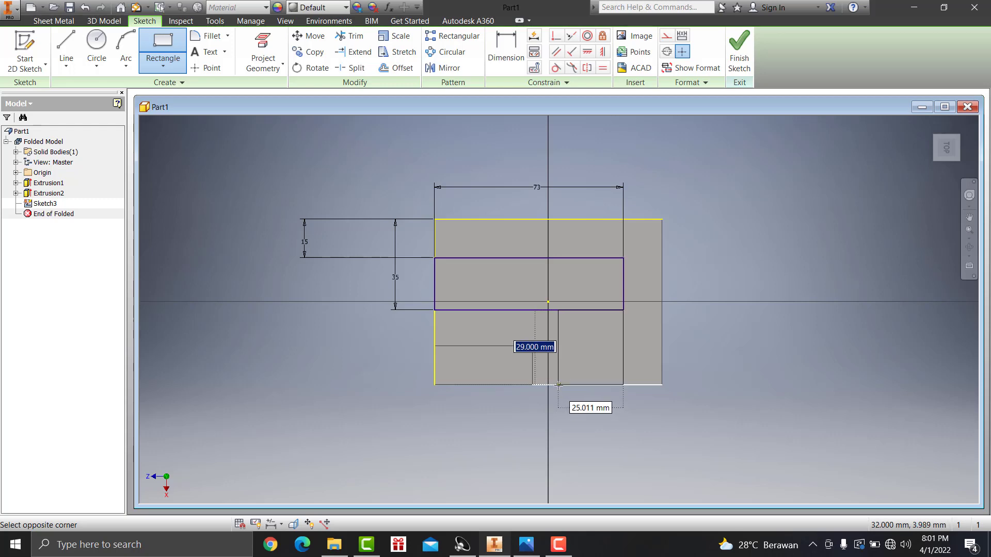
{"action": "left_click", "coordinate": [558, 384]}
{"action": "key", "text": "d"}
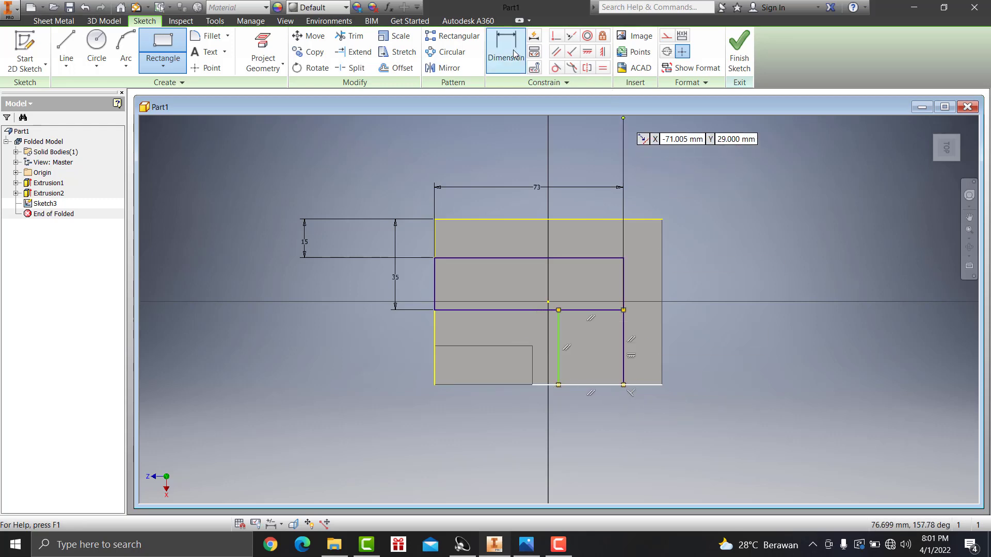
{"action": "left_click", "coordinate": [589, 385]}
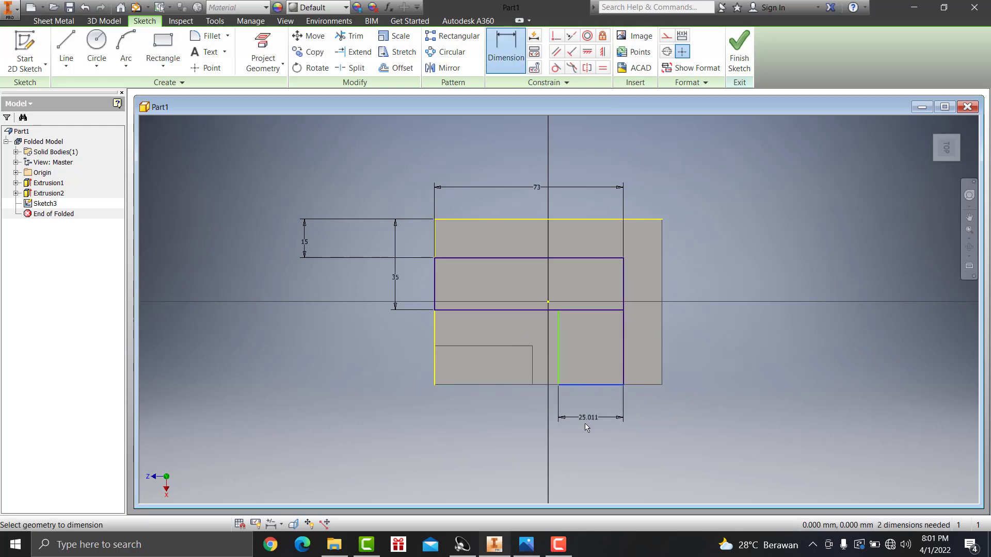
{"action": "left_click", "coordinate": [589, 426]}
{"action": "left_click", "coordinate": [526, 545]}
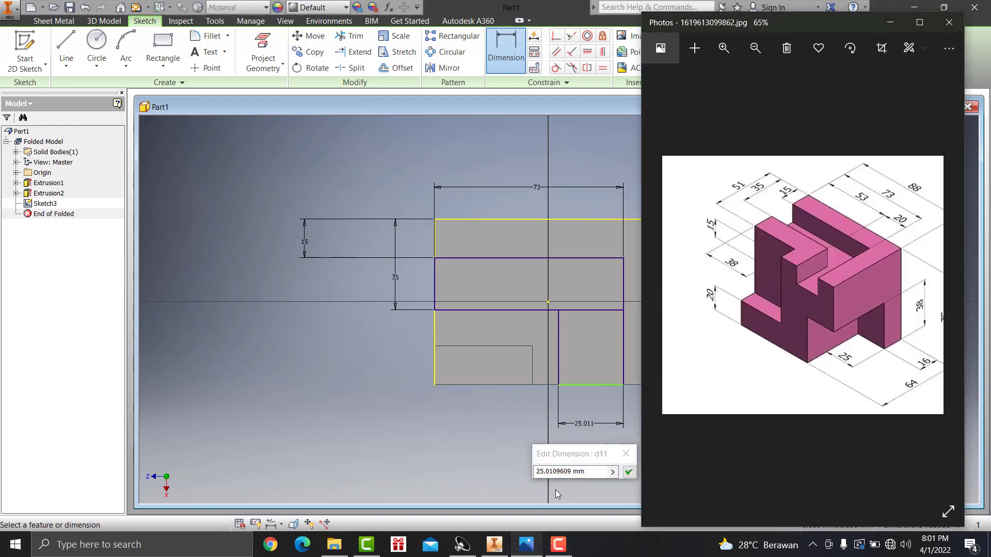
{"action": "left_click", "coordinate": [595, 475]}
{"action": "type", "text": "2"}
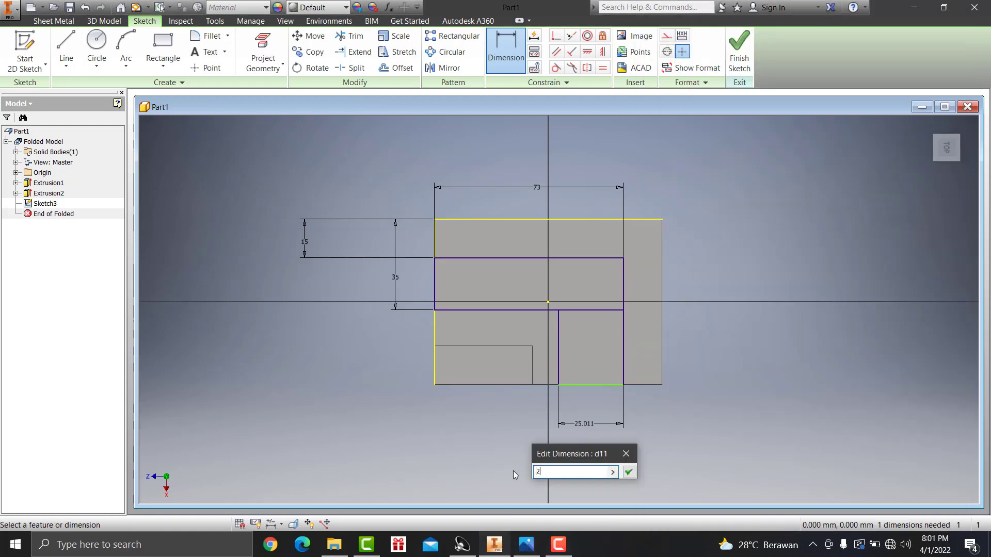
{"action": "type", "text": "0"}
{"action": "left_click", "coordinate": [629, 472]}
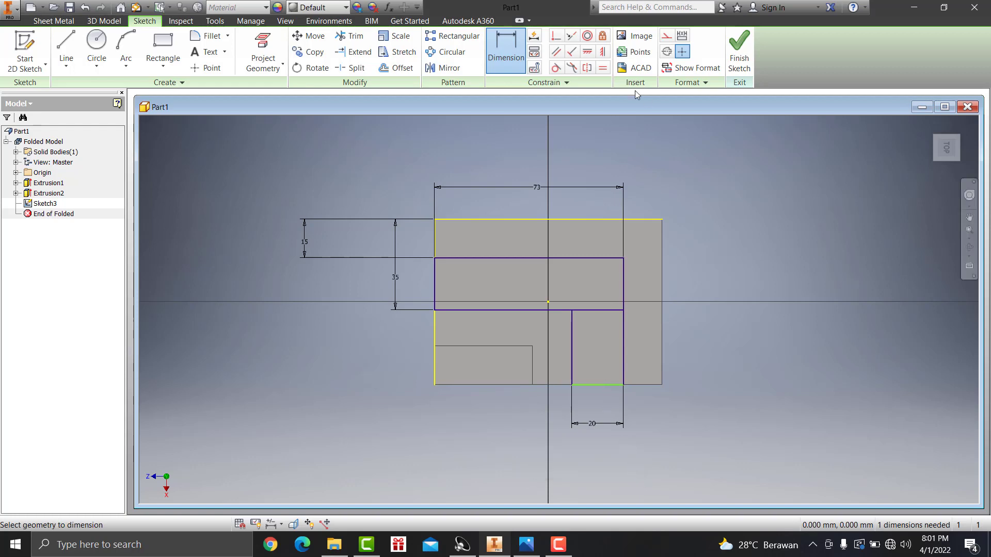
Trim the overlapping inner lines, finish the L-shaped sketch and start an extrusion.
{"action": "left_click", "coordinate": [350, 36]}
{"action": "left_click_drag", "start_coordinate": [594, 332], "coordinate": [592, 295]}
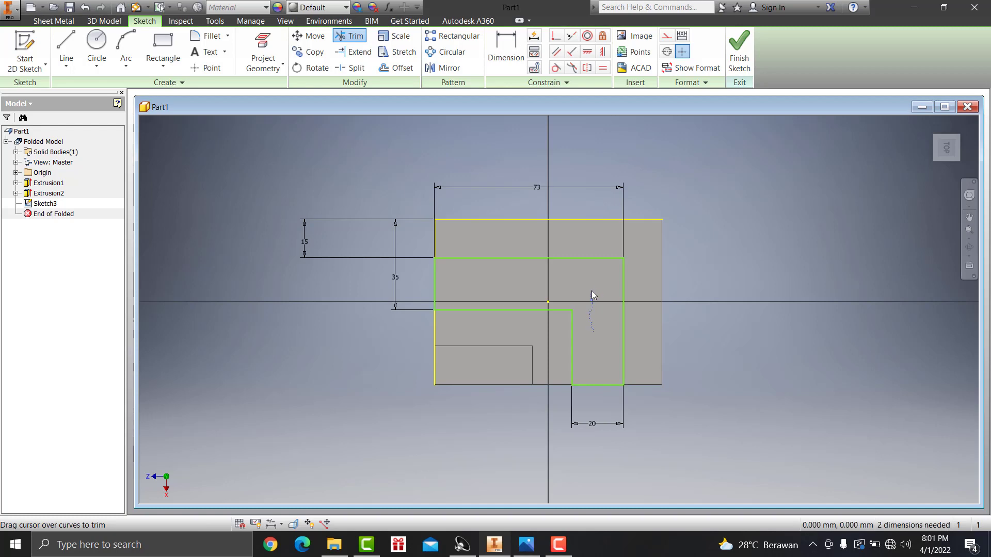
{"action": "left_click", "coordinate": [739, 52]}
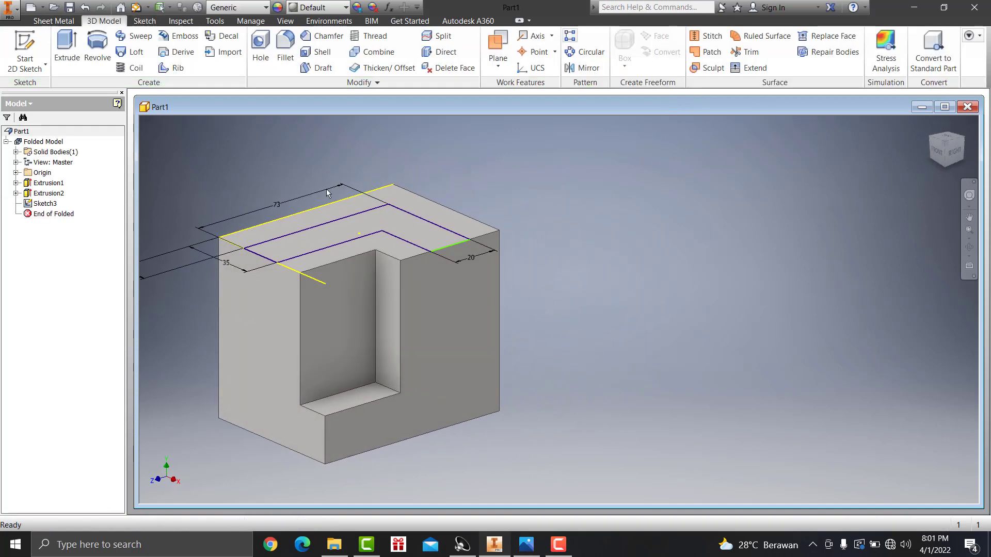
{"action": "left_click", "coordinate": [68, 49]}
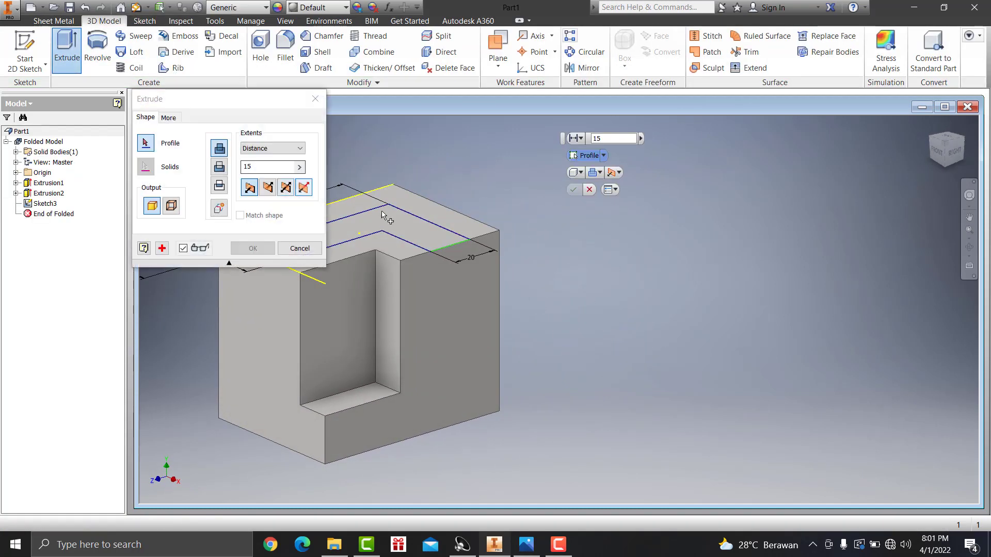
Cut the L-shaped profile 15 mm deep into the block's top.
{"action": "left_click", "coordinate": [414, 228]}
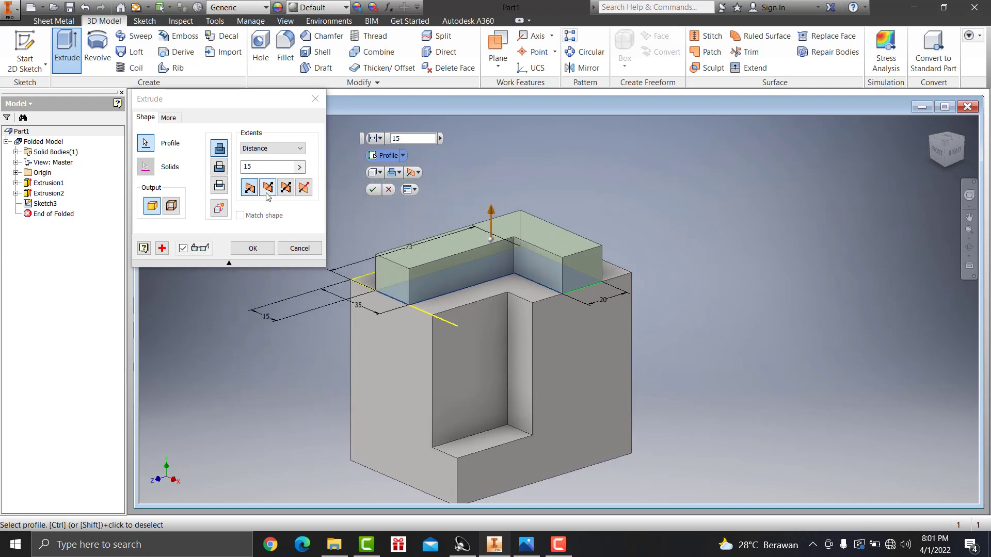
{"action": "left_click", "coordinate": [266, 192]}
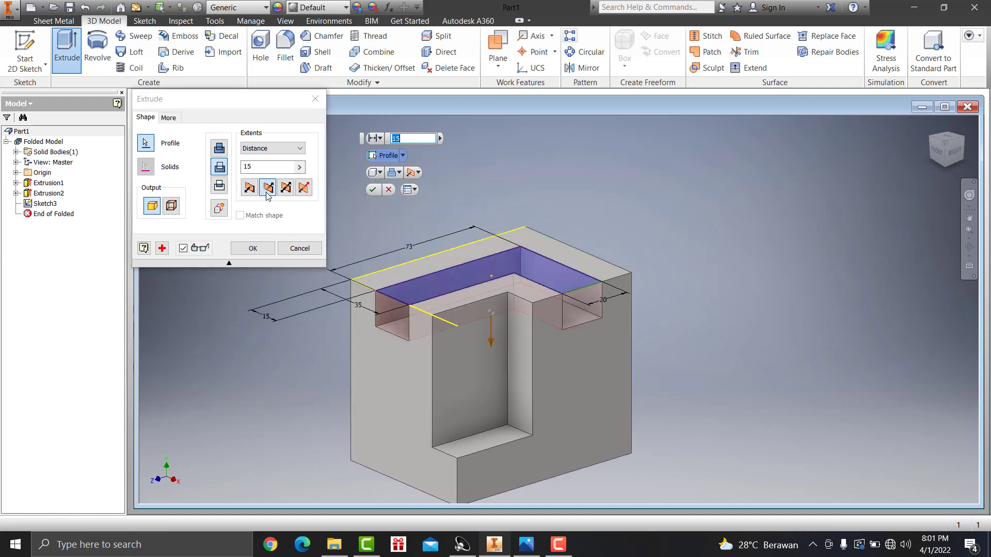
{"action": "left_click", "coordinate": [265, 253]}
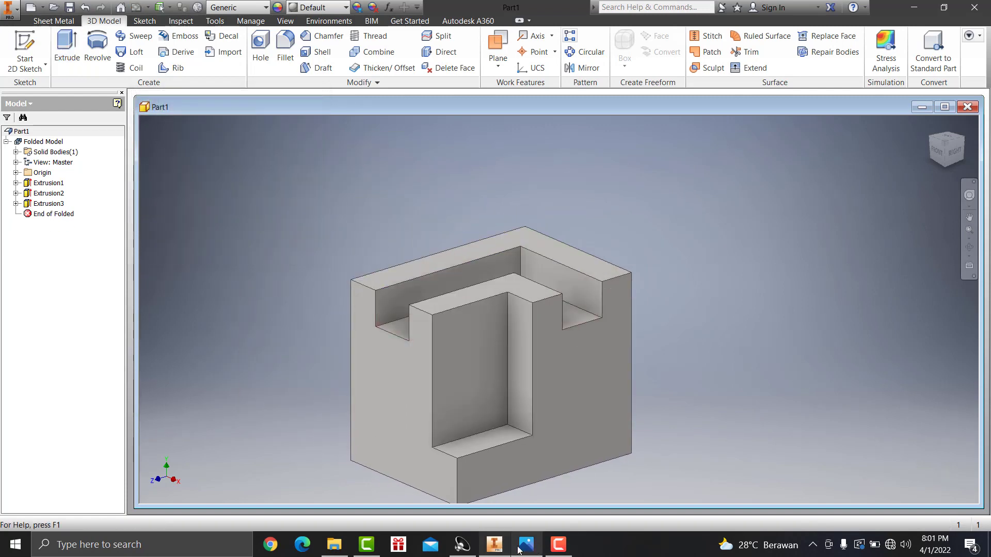
Orbit the model and start a new sketch on the block's side face.
{"action": "left_click", "coordinate": [969, 248]}
{"action": "mouse_move", "coordinate": [629, 358]}
{"action": "left_mouse_down"}
{"action": "mouse_move", "coordinate": [563, 378]}
{"action": "mouse_move", "coordinate": [791, 228]}
{"action": "left_mouse_up"}
{"action": "right_click", "coordinate": [830, 221]}
{"action": "left_click", "coordinate": [743, 217]}
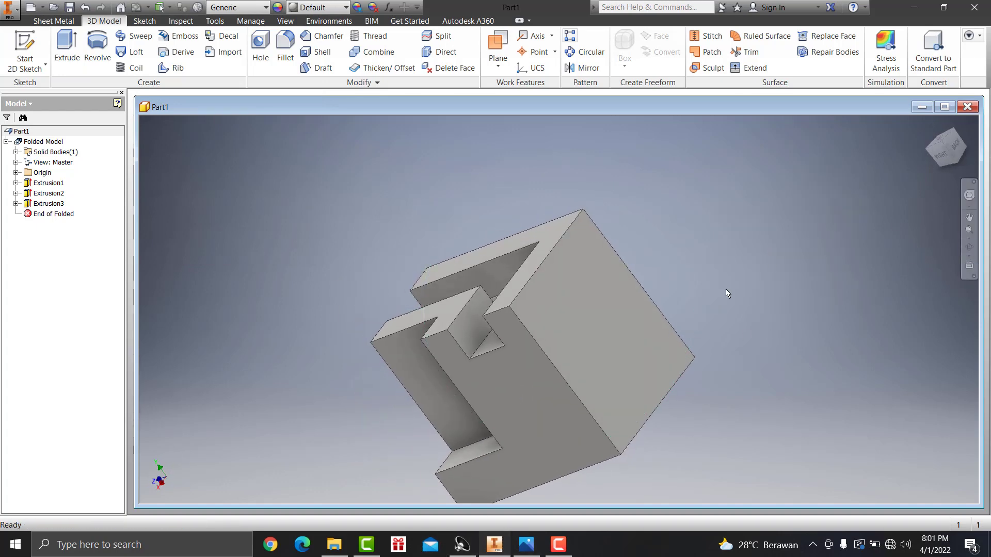
{"action": "left_click", "coordinate": [645, 337]}
{"action": "left_click", "coordinate": [674, 335]}
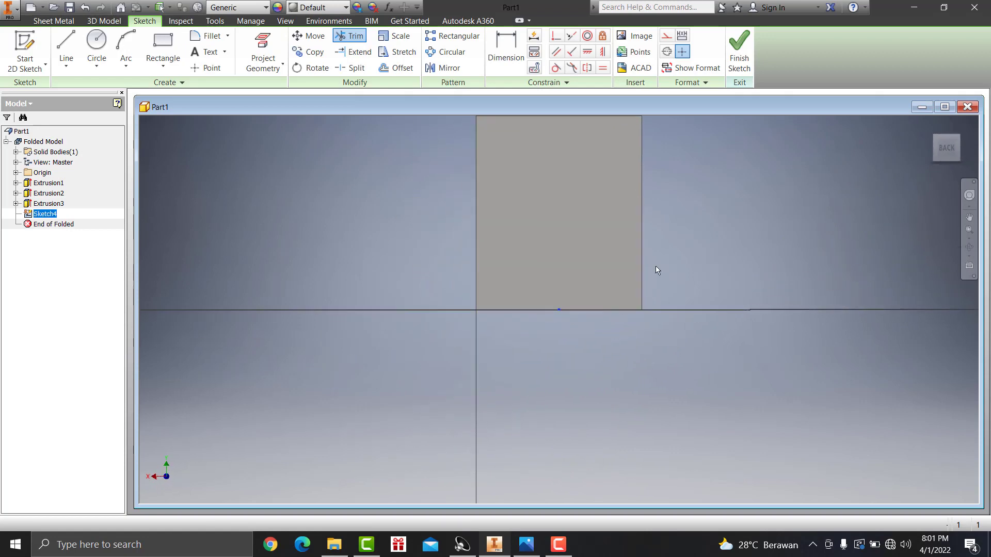
Draw a rectangle on the side face anchored at the sketch origin corner.
{"action": "key", "text": "alt+Tab"}
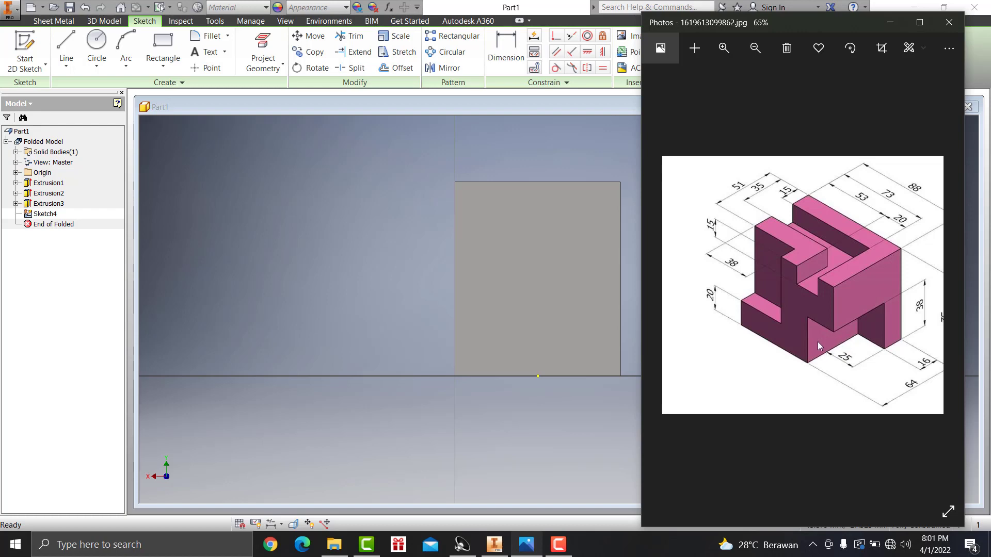
{"action": "left_click", "coordinate": [571, 193]}
{"action": "left_click", "coordinate": [162, 49]}
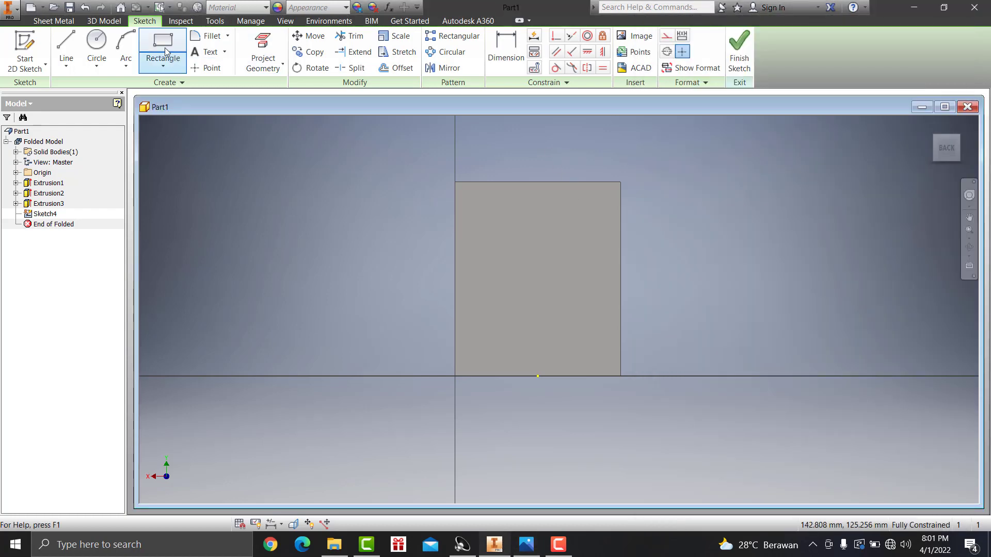
{"action": "left_click", "coordinate": [455, 377]}
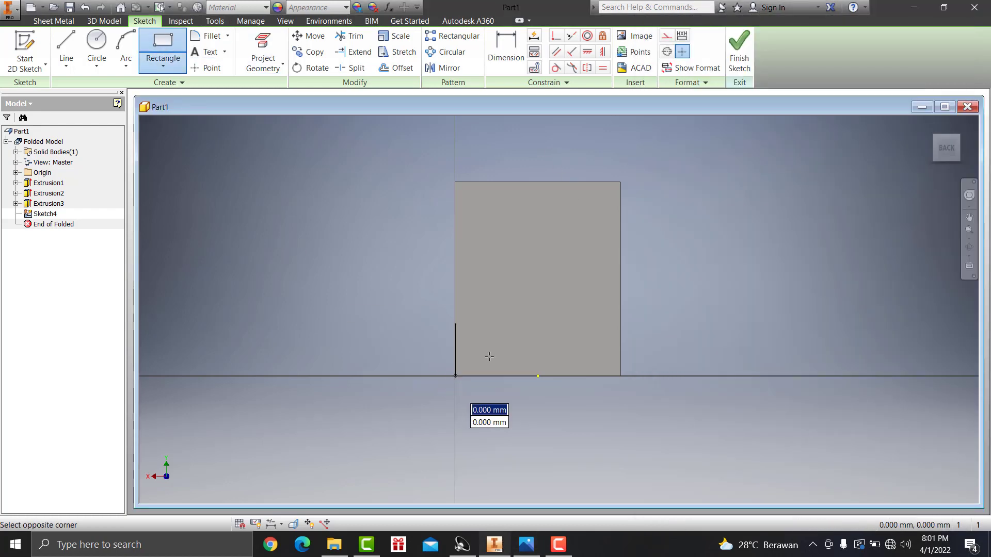
{"action": "left_click", "coordinate": [590, 278]}
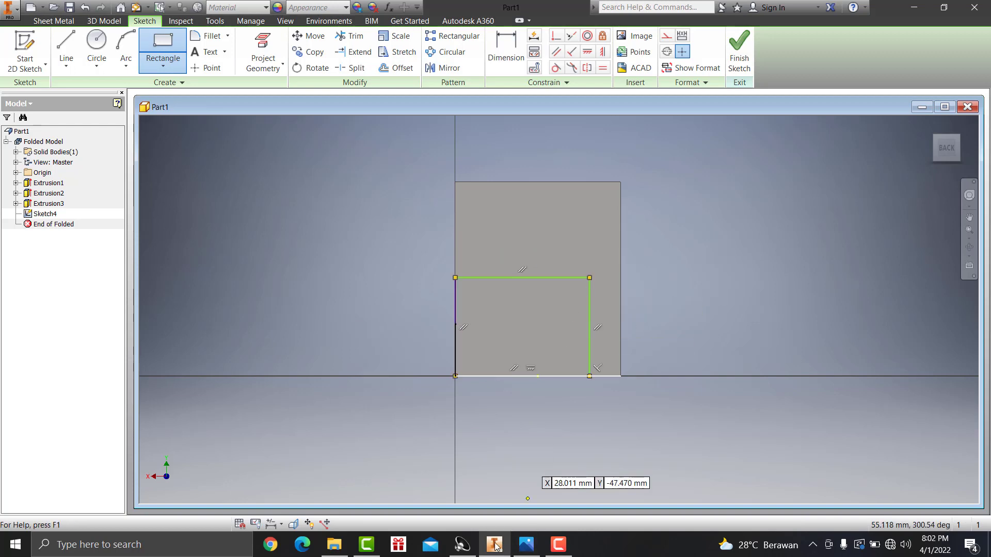
{"action": "left_click", "coordinate": [527, 544]}
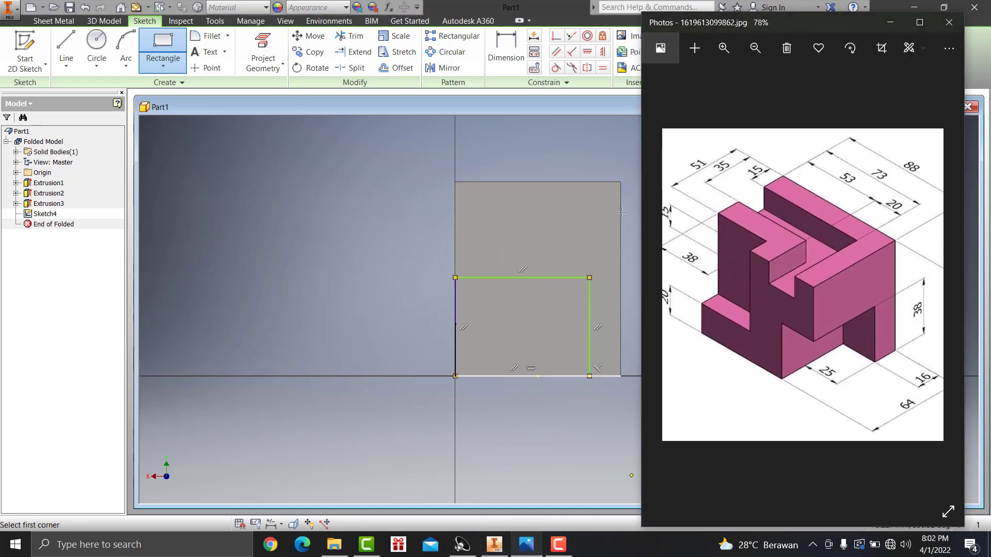
Dimension the rectangle's right edge 16 mm from the block's right edge.
{"action": "left_click", "coordinate": [512, 42]}
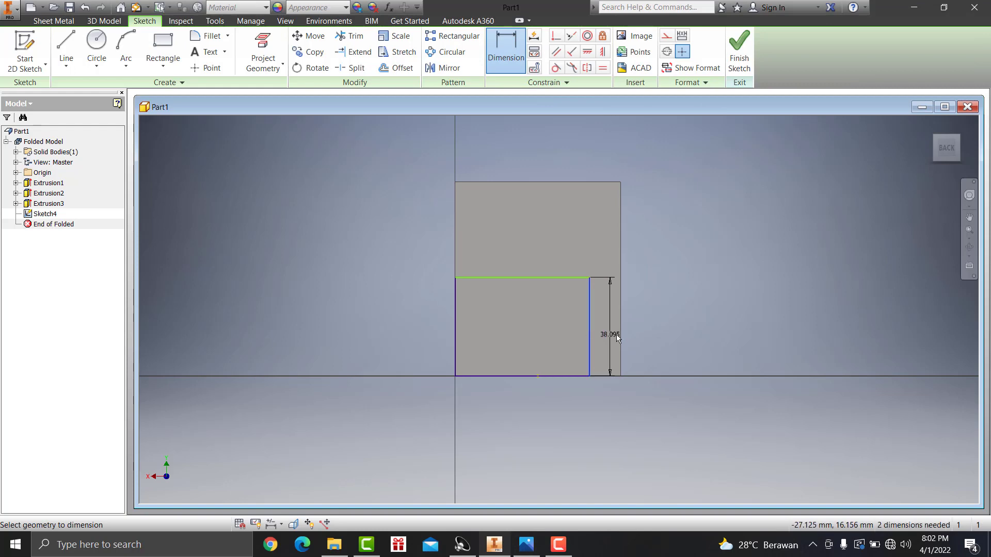
{"action": "left_click", "coordinate": [589, 330]}
{"action": "left_click", "coordinate": [607, 416]}
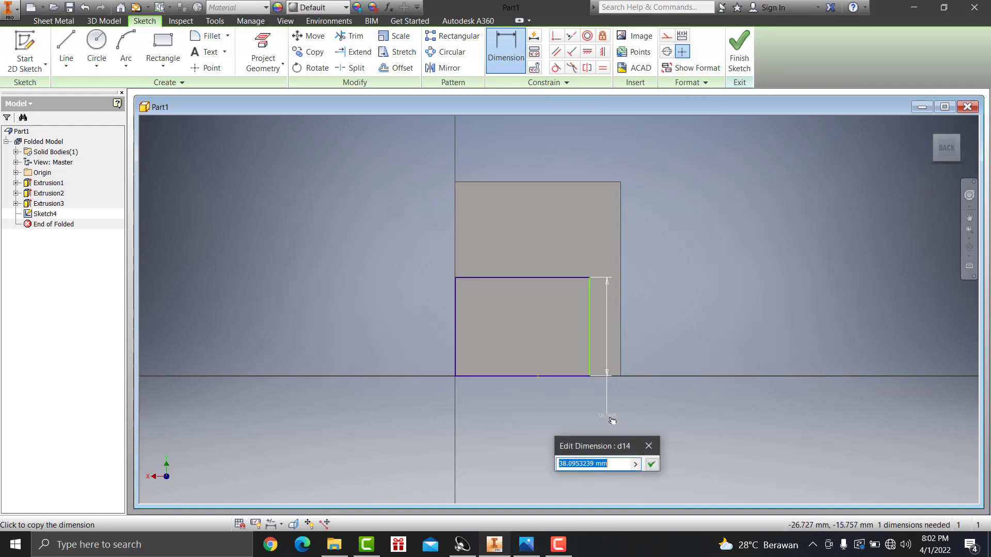
{"action": "left_click", "coordinate": [660, 443]}
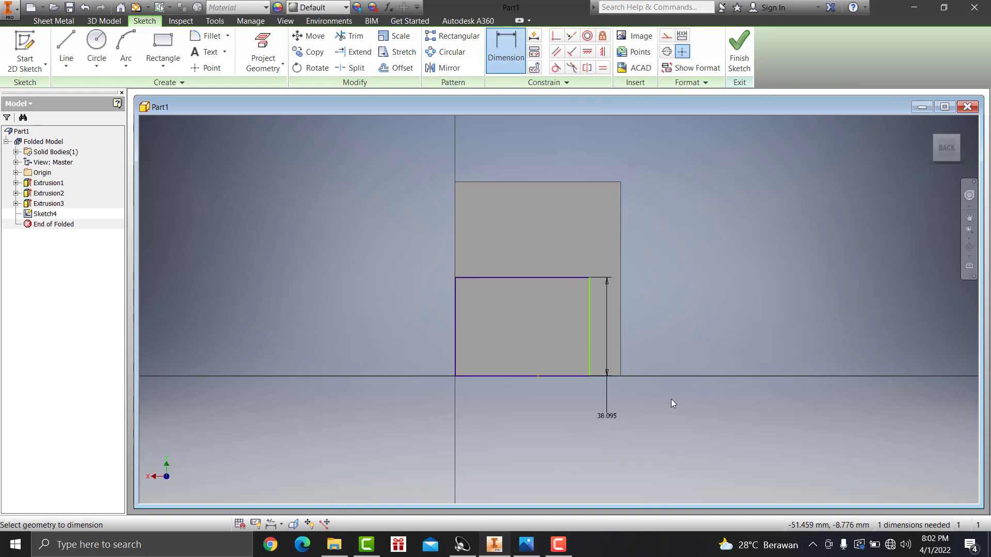
{"action": "key", "text": "ctrl+z"}
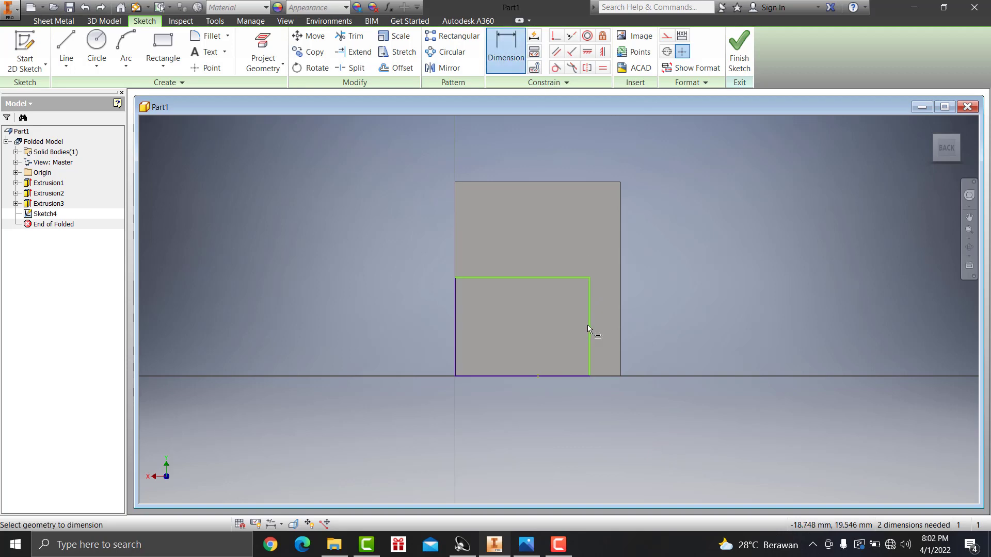
{"action": "left_click", "coordinate": [589, 328]}
{"action": "left_click", "coordinate": [620, 331]}
{"action": "left_click", "coordinate": [600, 403]}
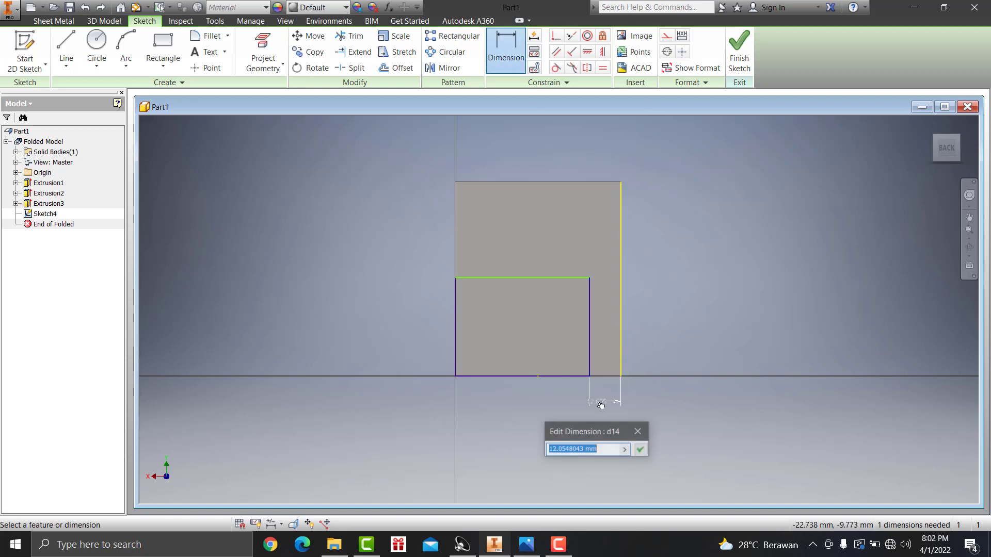
{"action": "type", "text": "16"}
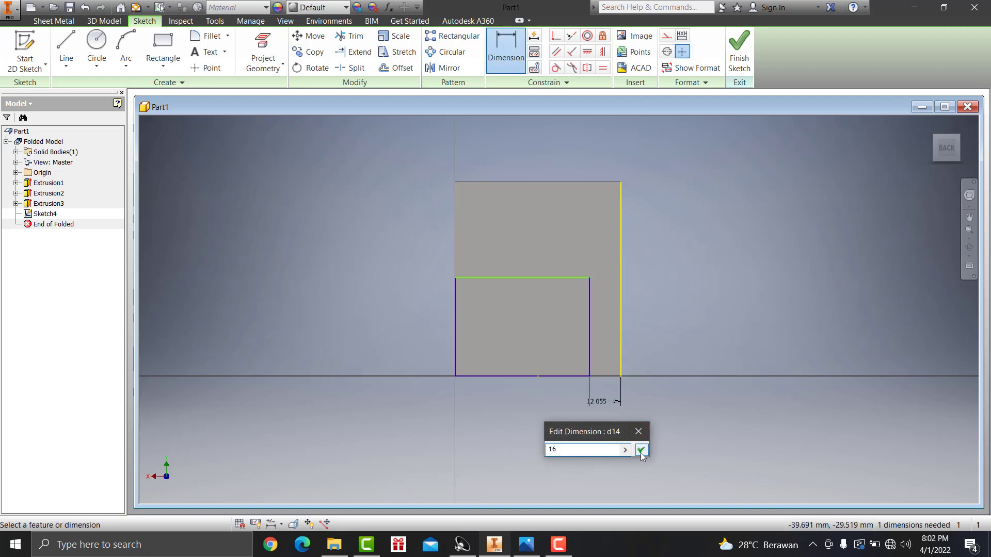
{"action": "left_click", "coordinate": [641, 450]}
Set the rectangle's height to 38 and finish the sketch.
{"action": "left_click", "coordinate": [526, 545]}
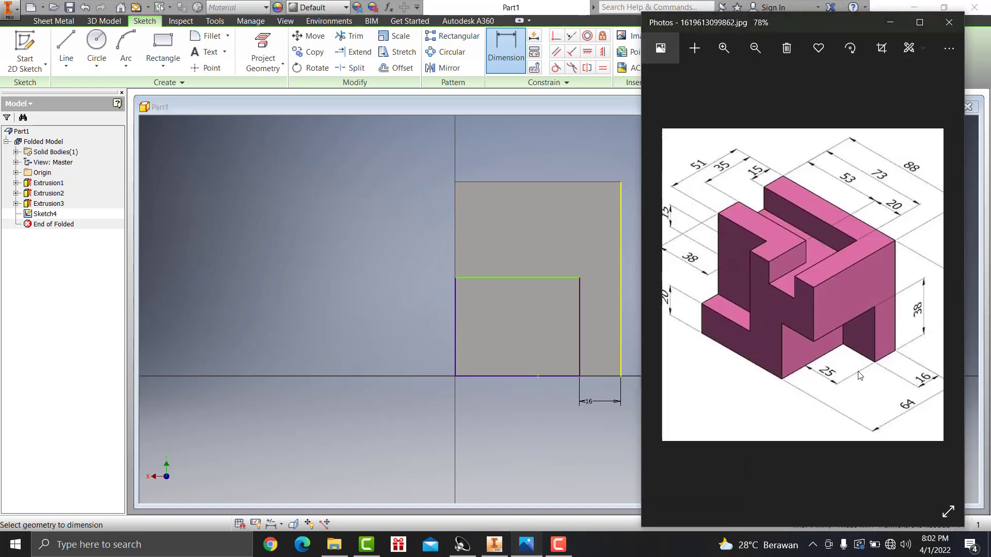
{"action": "left_click", "coordinate": [579, 331]}
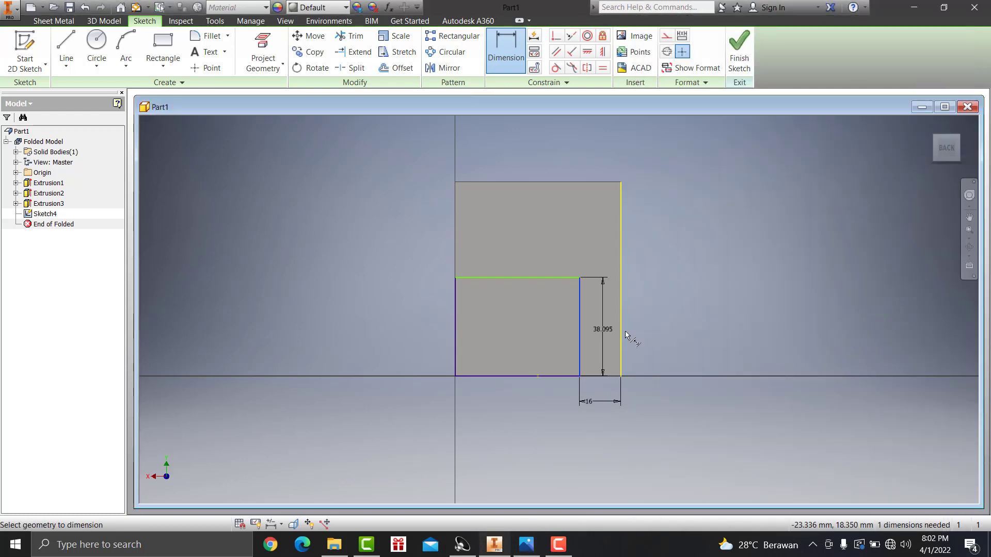
{"action": "left_click", "coordinate": [658, 332]}
{"action": "type", "text": "38"}
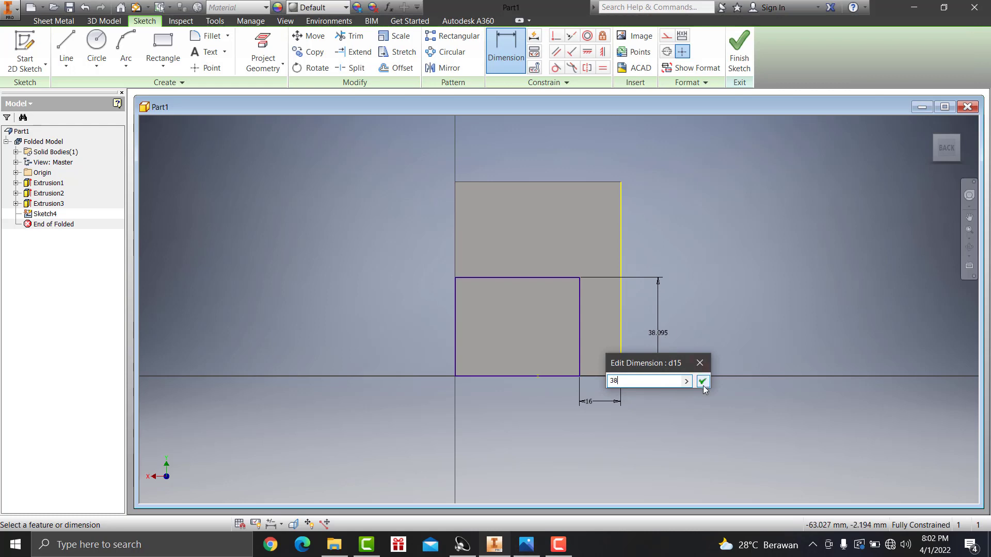
{"action": "left_click", "coordinate": [703, 381]}
{"action": "left_click", "coordinate": [748, 56]}
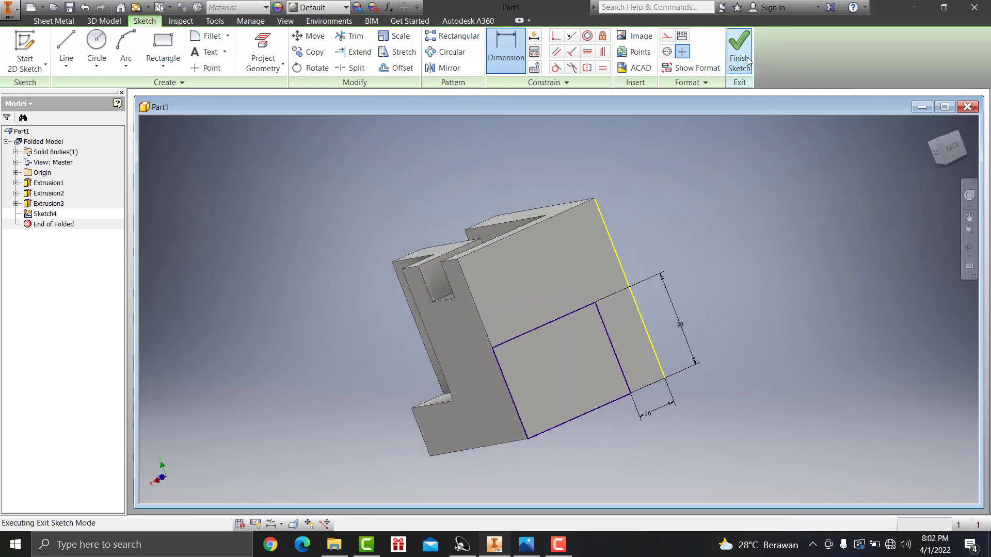
Extrude the 16 × 38 rectangle as a cut to form the side notch.
{"action": "key", "text": "e"}
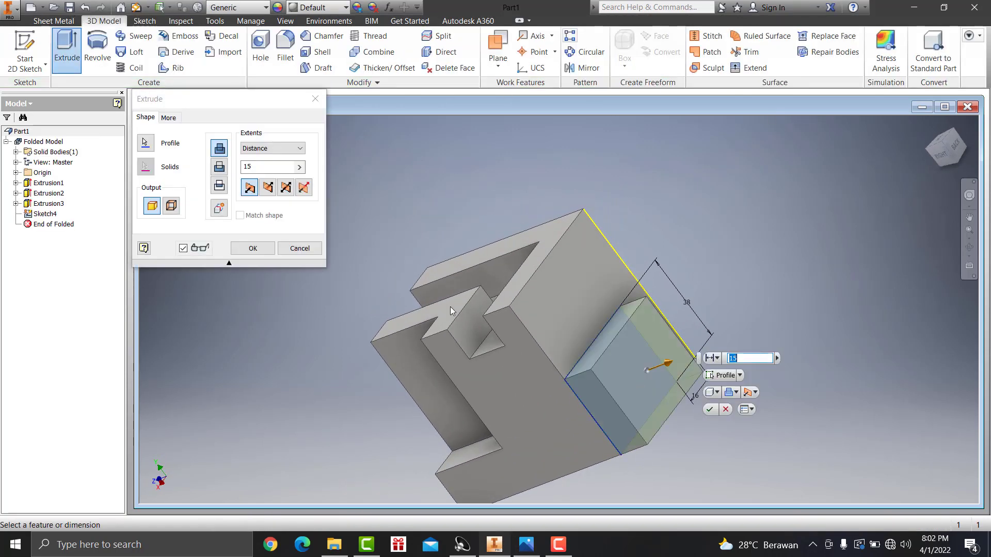
{"action": "left_click", "coordinate": [219, 167]}
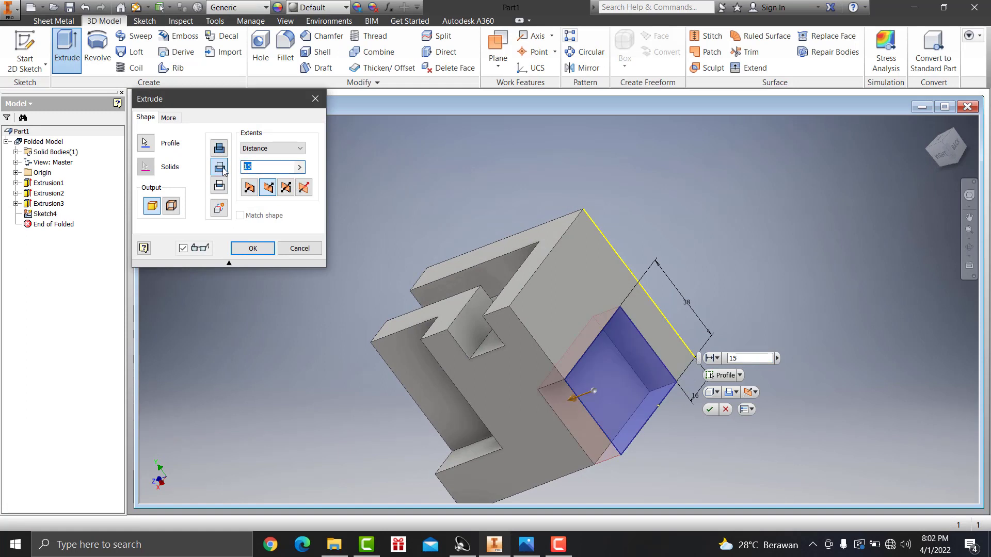
{"action": "left_click", "coordinate": [253, 248]}
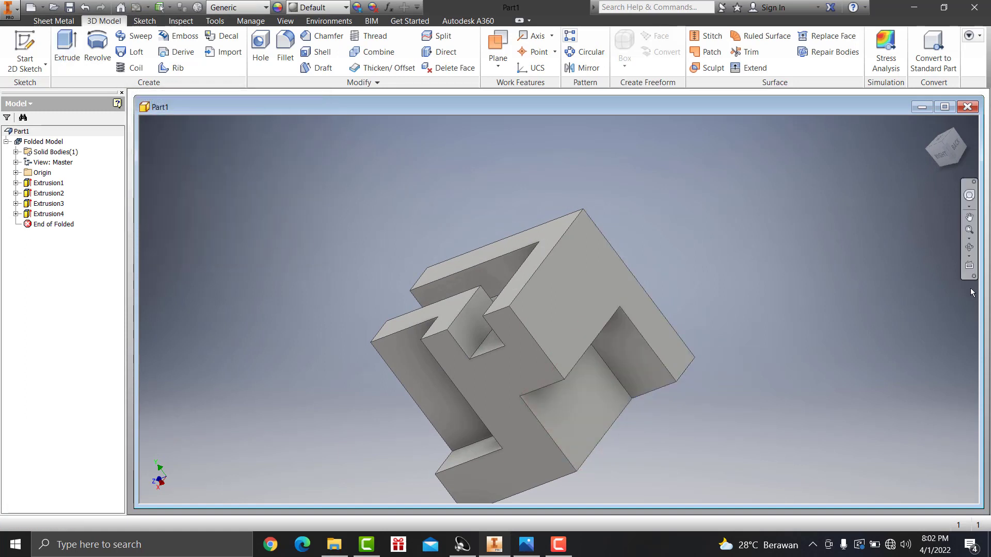
Orbit the model to an isometric view and compare it with the reference.
{"action": "left_click", "coordinate": [969, 257]}
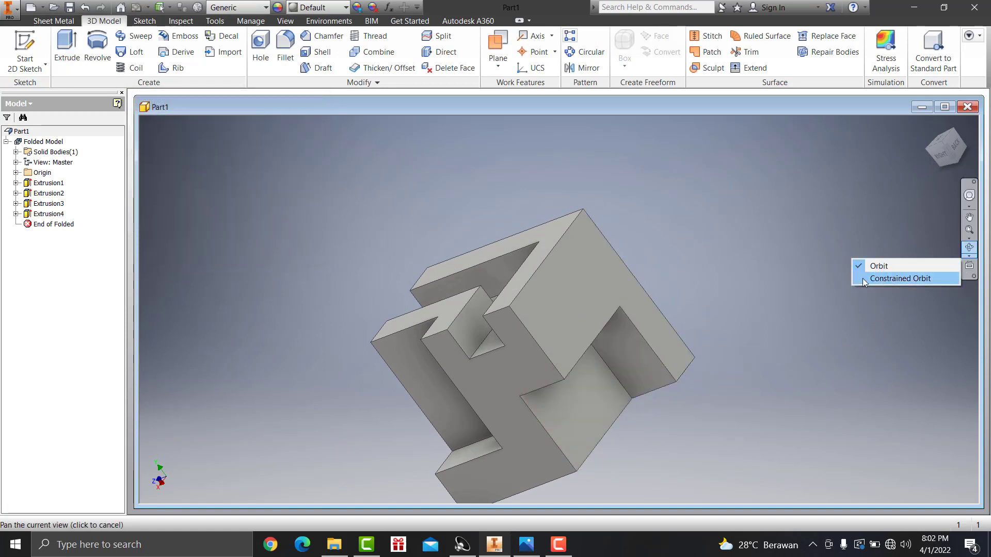
{"action": "left_click", "coordinate": [605, 321]}
{"action": "left_click", "coordinate": [969, 247]}
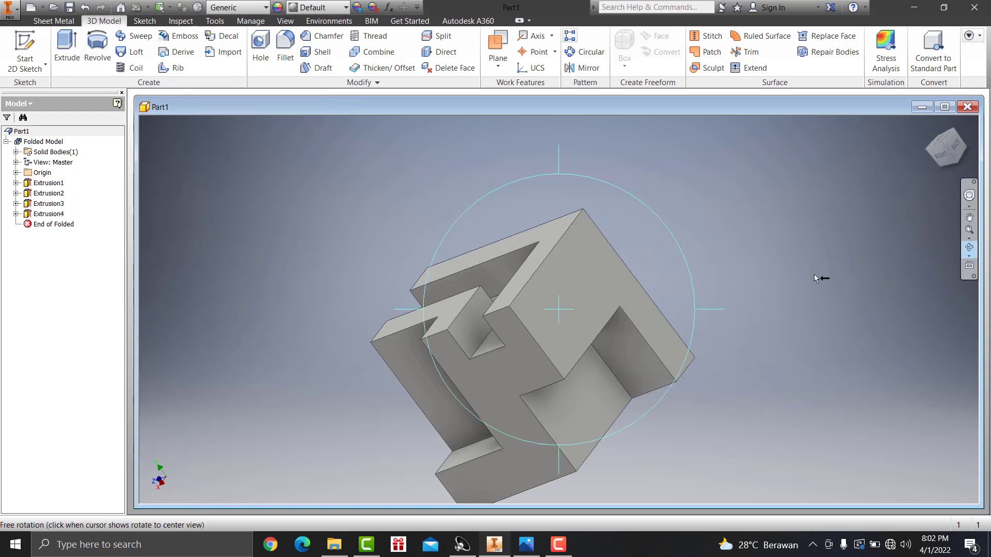
{"action": "mouse_move", "coordinate": [569, 333]}
{"action": "left_mouse_down"}
{"action": "mouse_move", "coordinate": [649, 361]}
{"action": "mouse_move", "coordinate": [581, 316]}
{"action": "mouse_move", "coordinate": [727, 298]}
{"action": "mouse_move", "coordinate": [670, 203]}
{"action": "mouse_move", "coordinate": [586, 166]}
{"action": "mouse_move", "coordinate": [569, 145]}
{"action": "left_mouse_up"}
{"action": "left_click", "coordinate": [659, 279]}
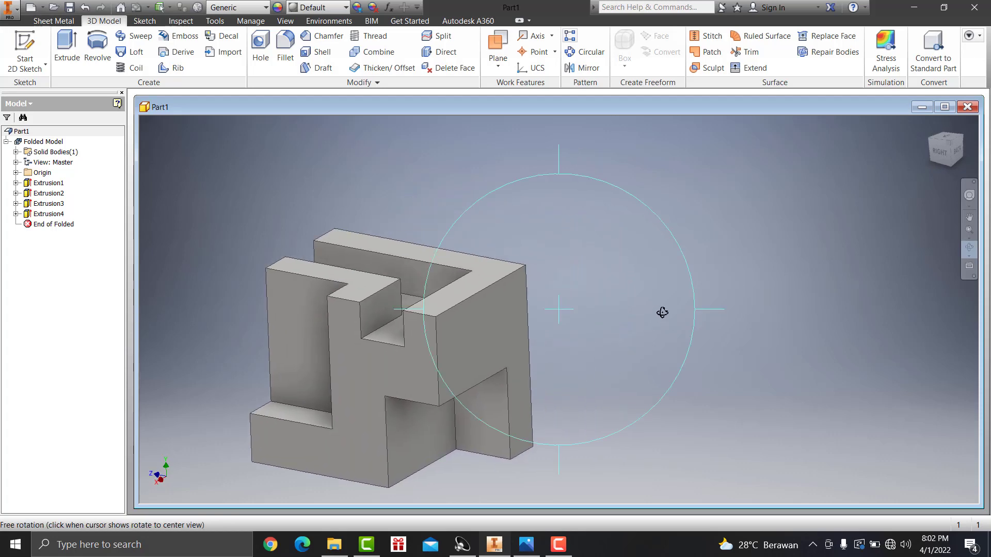
{"action": "right_click", "coordinate": [662, 310]}
{"action": "left_click", "coordinate": [717, 287]}
{"action": "left_click", "coordinate": [527, 544]}
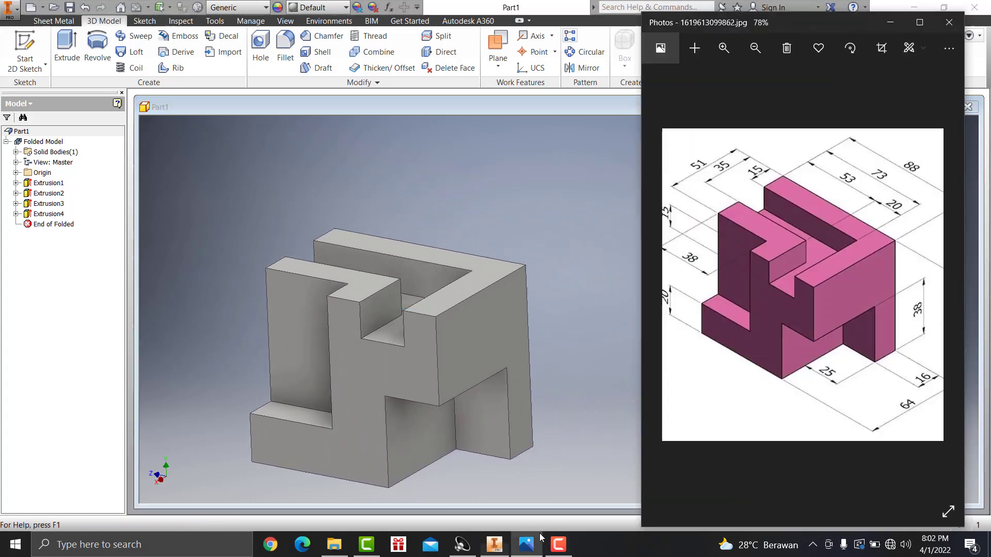
{"action": "left_click", "coordinate": [528, 212]}
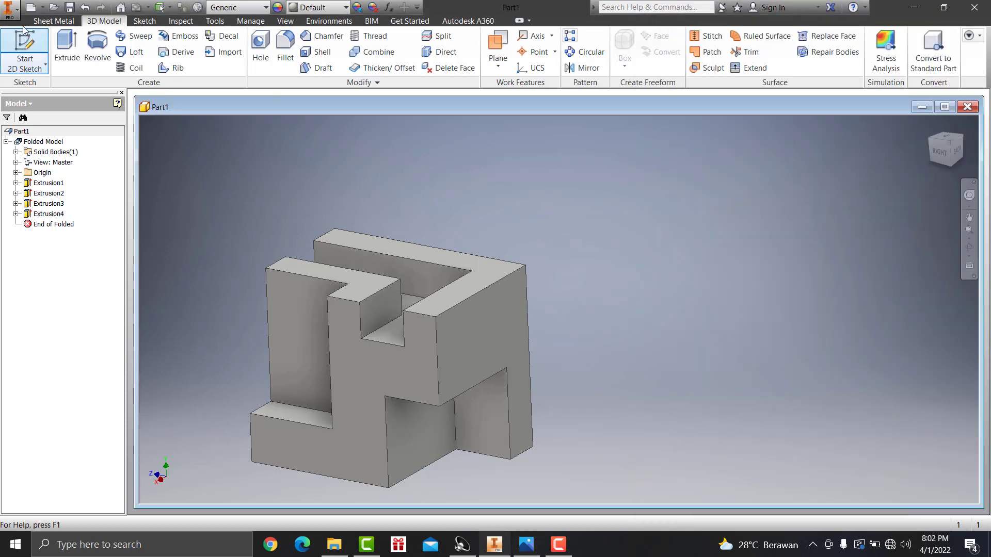
Create a new drawing from the Metric ISO.idw template.
{"action": "left_click", "coordinate": [9, 10]}
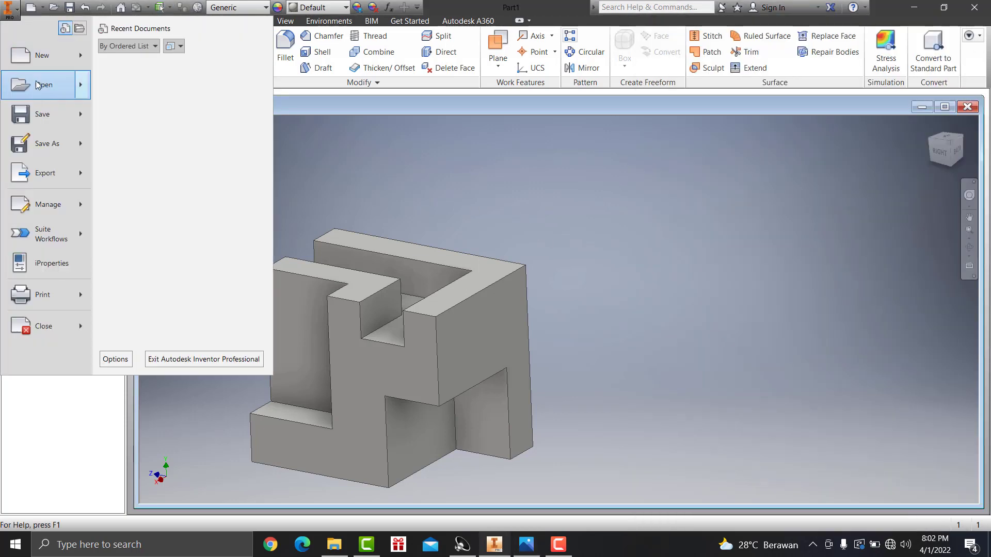
{"action": "left_click", "coordinate": [42, 58]}
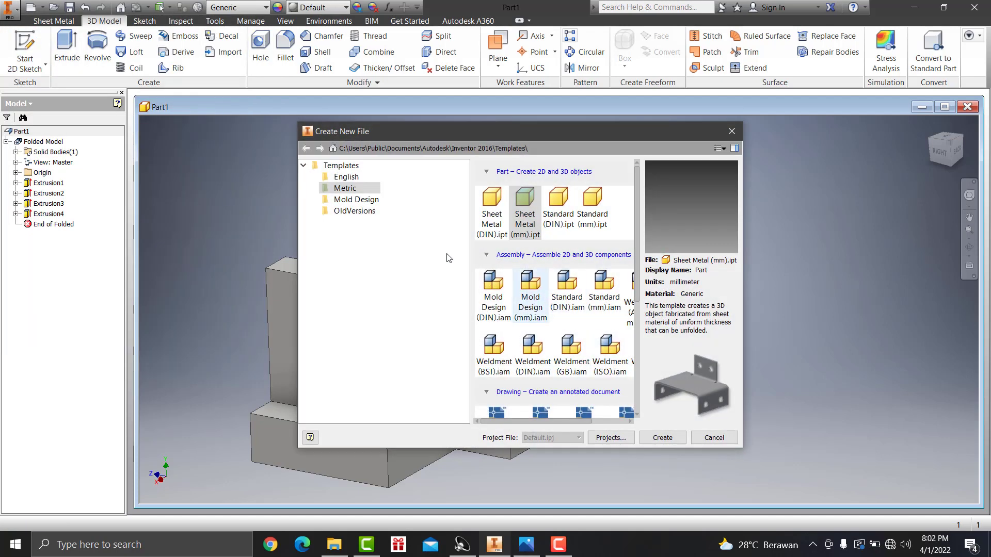
{"action": "left_click", "coordinate": [356, 199]}
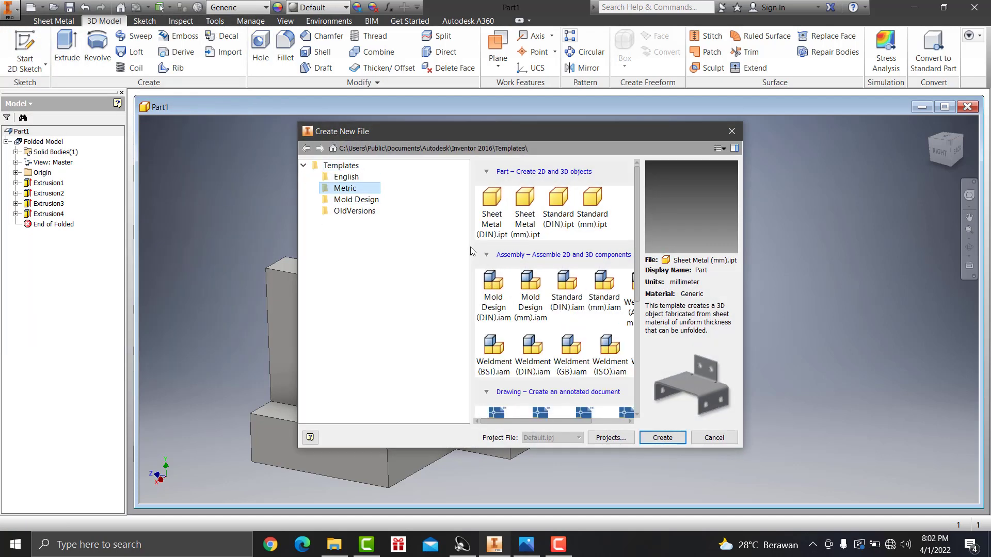
{"action": "scroll", "coordinate": [609, 338], "scroll_direction": "down", "scroll_amount": 3}
{"action": "scroll", "coordinate": [609, 338], "scroll_direction": "down", "scroll_amount": 2}
{"action": "scroll", "coordinate": [566, 338], "scroll_direction": "down", "scroll_amount": 2}
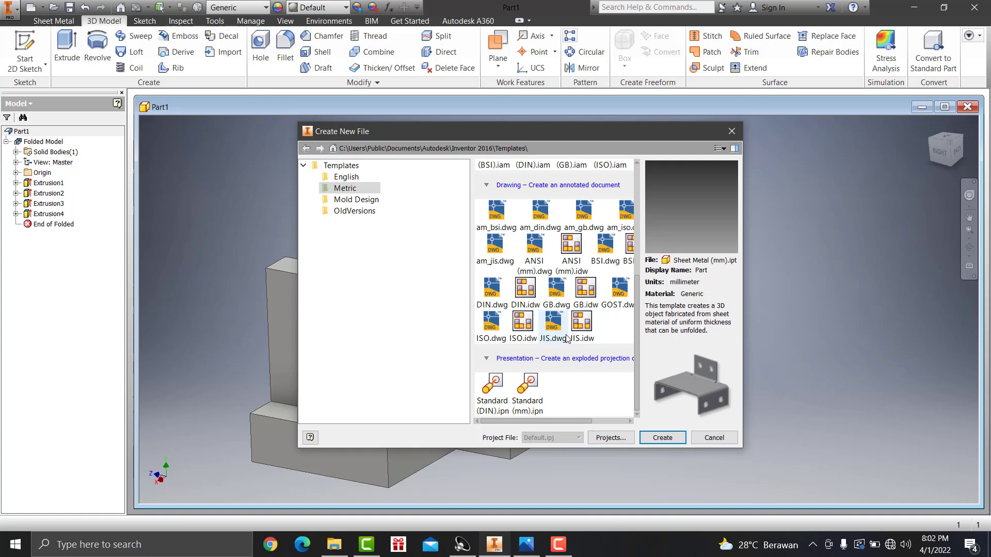
{"action": "left_click", "coordinate": [525, 341]}
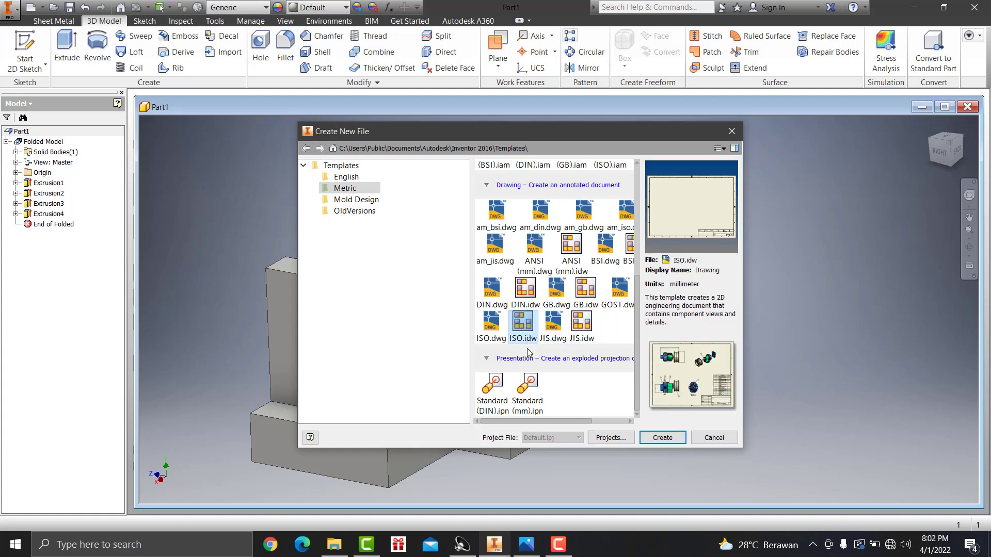
{"action": "left_click", "coordinate": [661, 438]}
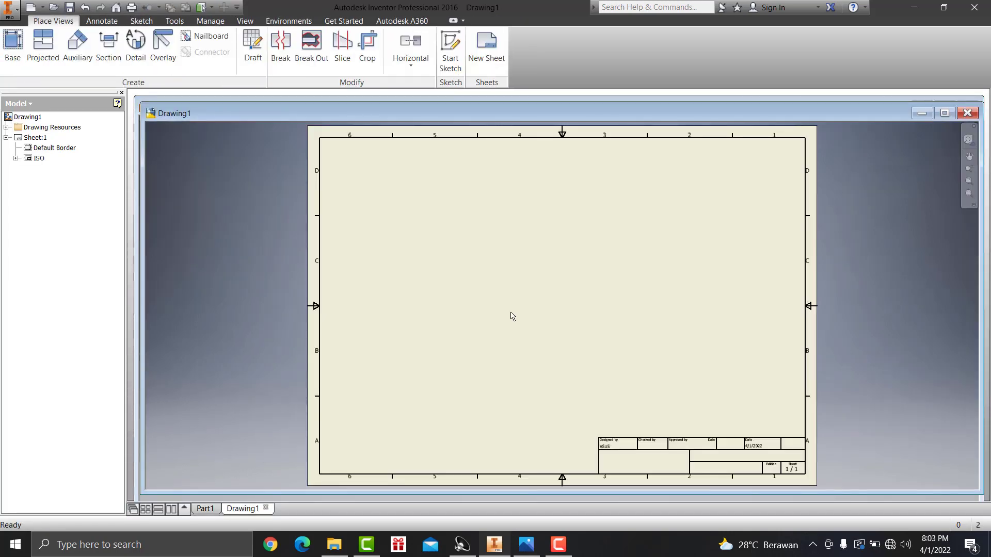
Set Sheet:1 to A3 landscape, 420 × 297 mm, in Edit Sheet.
{"action": "right_click", "coordinate": [37, 138]}
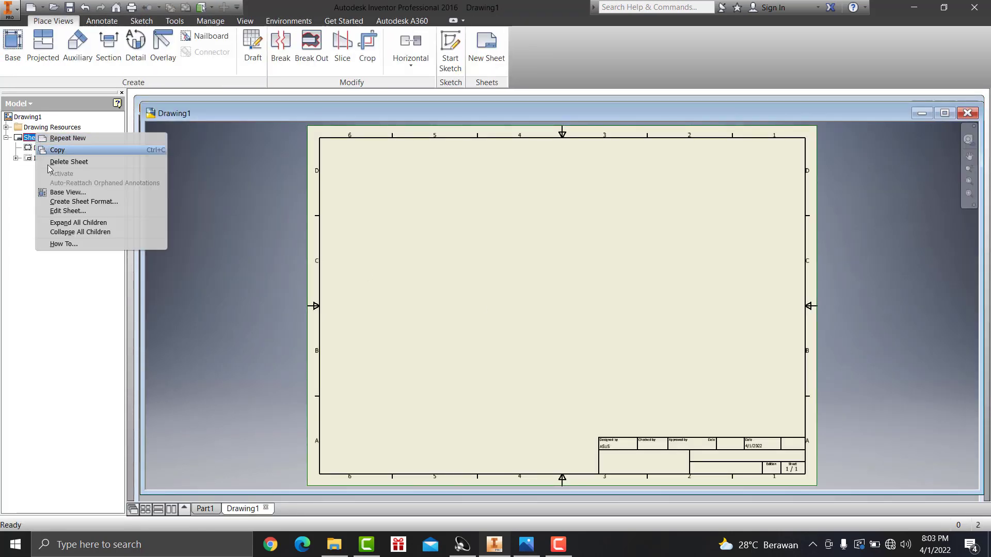
{"action": "key", "text": "Escape"}
{"action": "right_click", "coordinate": [37, 139]}
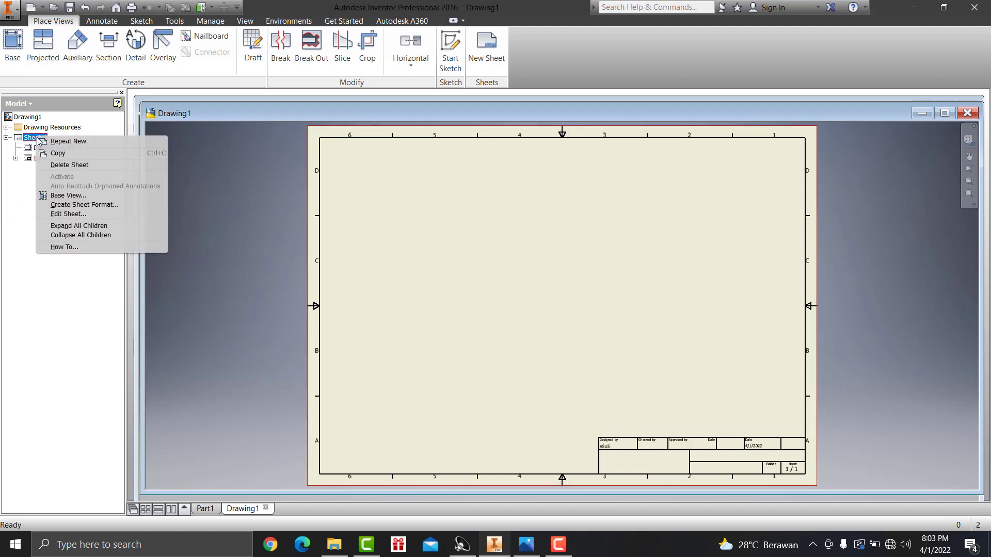
{"action": "left_click", "coordinate": [71, 214]}
{"action": "left_click", "coordinate": [310, 262]}
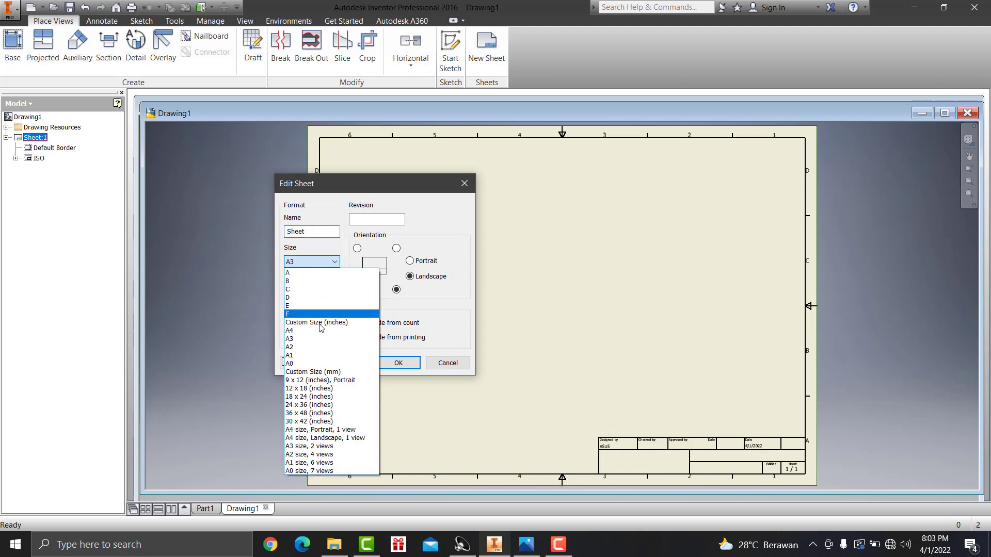
{"action": "left_click", "coordinate": [311, 344]}
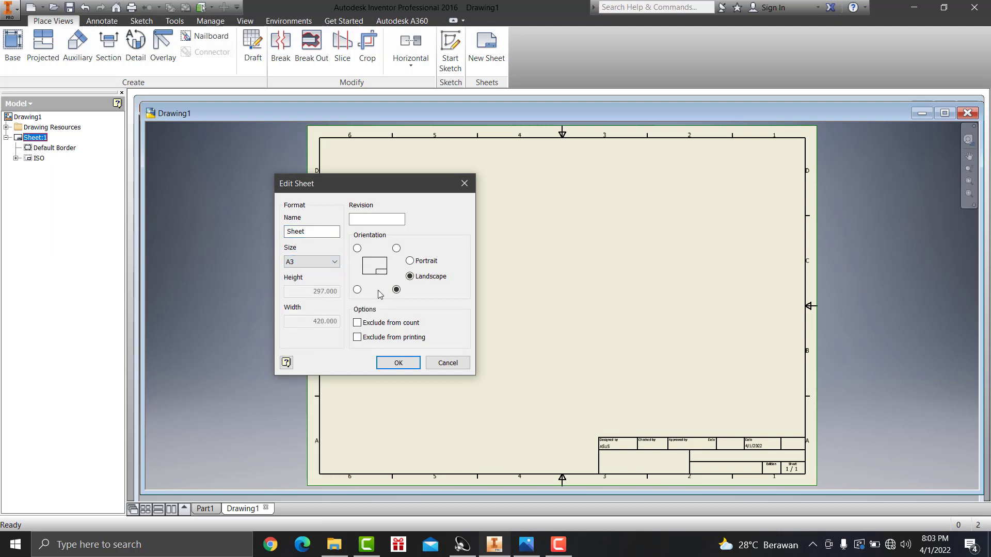
{"action": "left_click", "coordinate": [396, 290]}
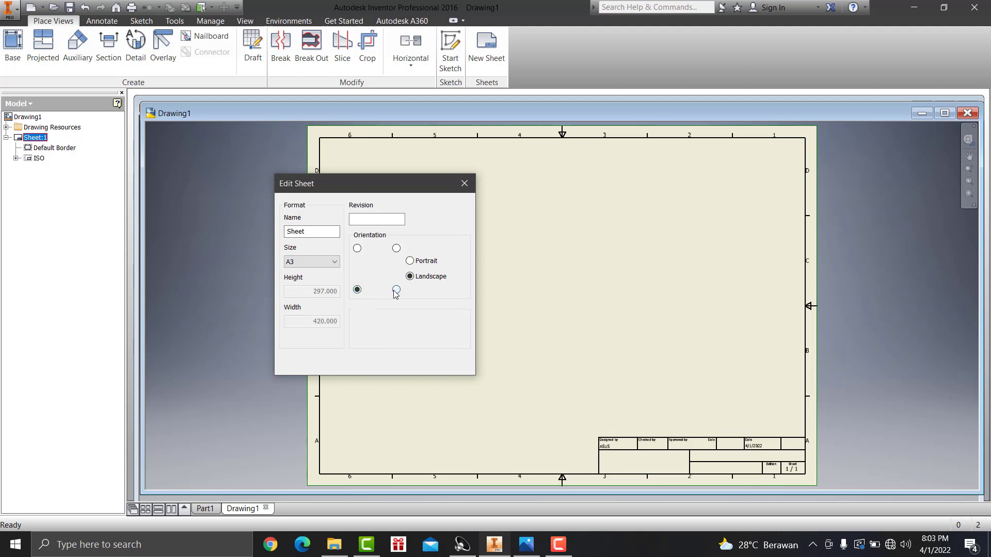
{"action": "left_click", "coordinate": [398, 364]}
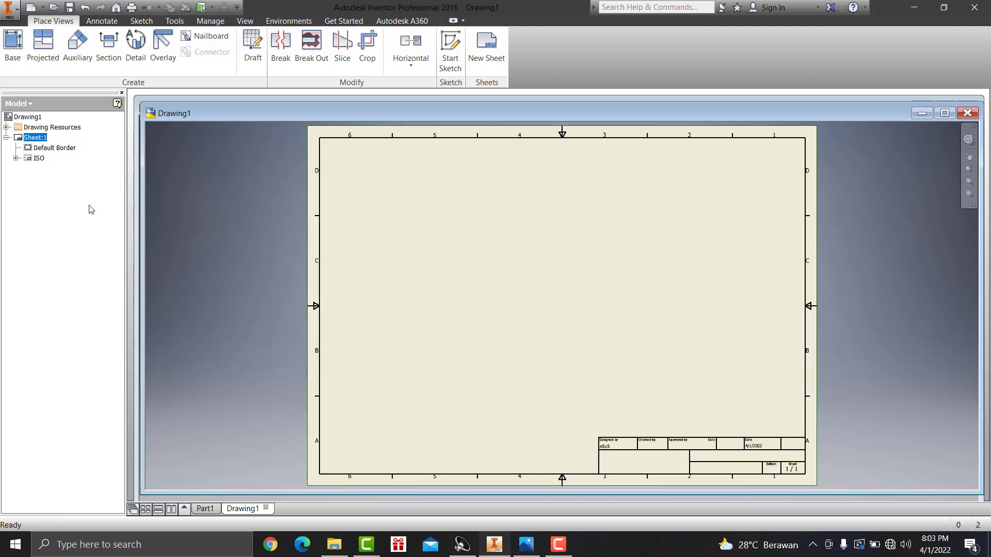
{"action": "left_click", "coordinate": [34, 161]}
{"action": "right_click", "coordinate": [34, 161]}
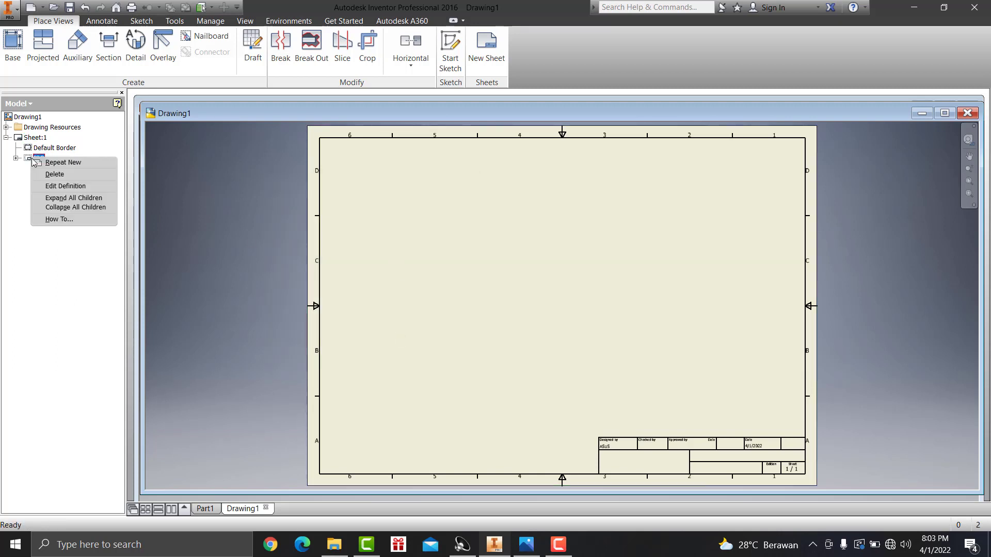
Replace the title block's <AUTHOR> placeholder with 'Teknik drawing' and finish editing.
{"action": "left_click", "coordinate": [61, 191]}
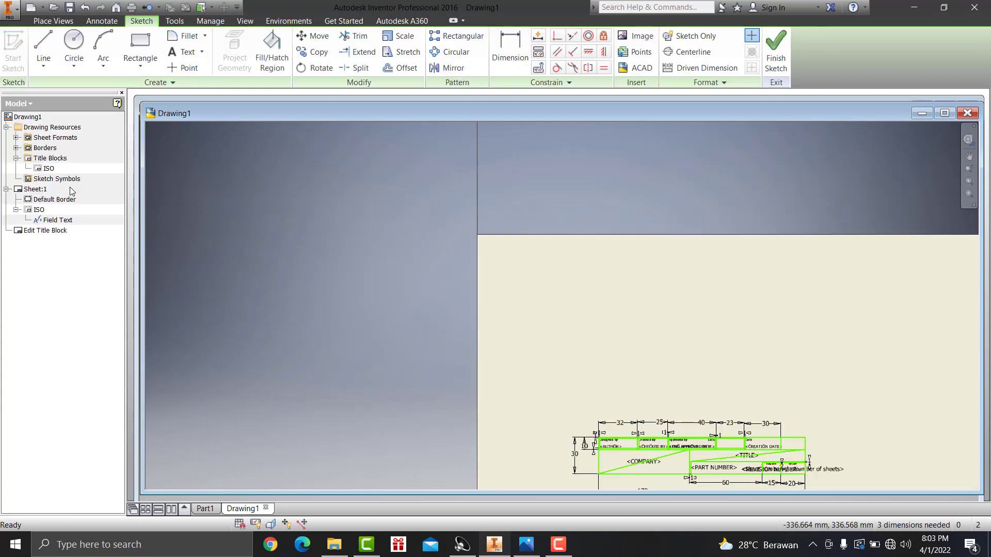
{"action": "scroll", "coordinate": [475, 236], "scroll_direction": "up", "scroll_amount": 5}
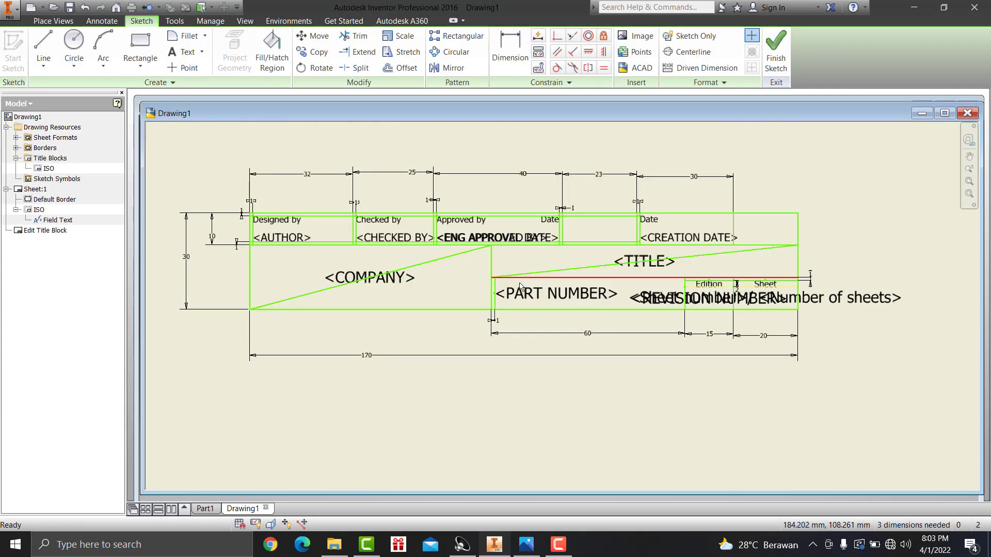
{"action": "left_click", "coordinate": [281, 235]}
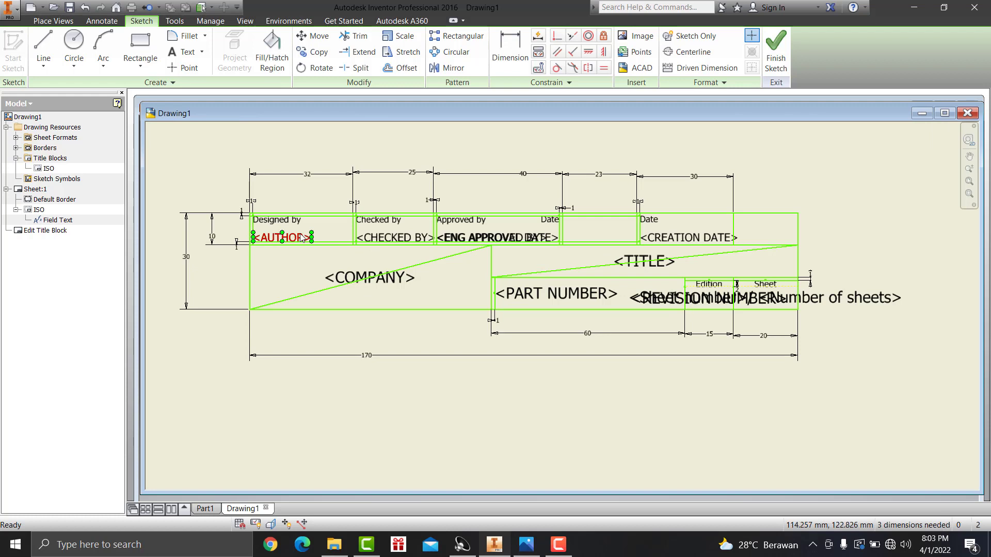
{"action": "double_click", "coordinate": [297, 237]}
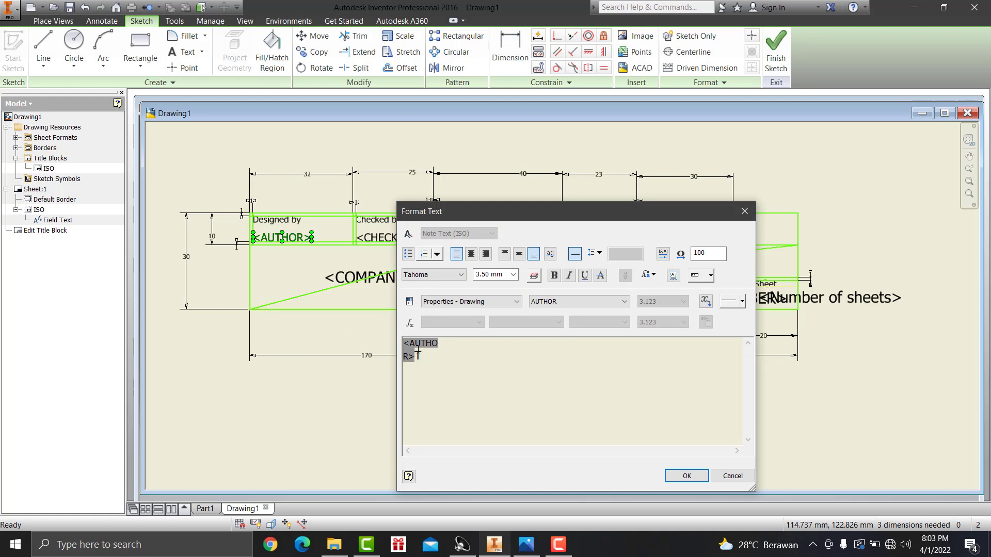
{"action": "key", "text": "Delete"}
{"action": "type", "text": "Teknik drawing"}
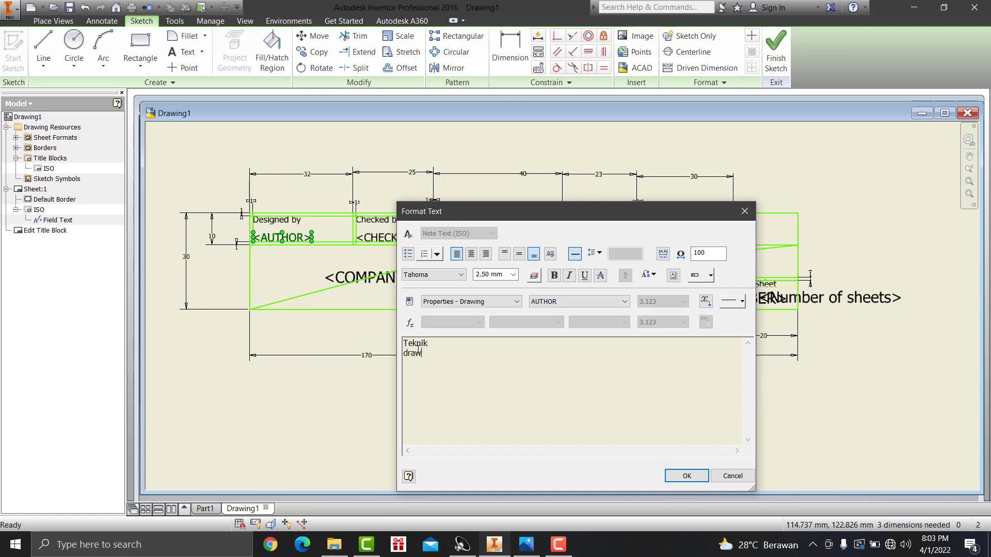
{"action": "left_click", "coordinate": [681, 478]}
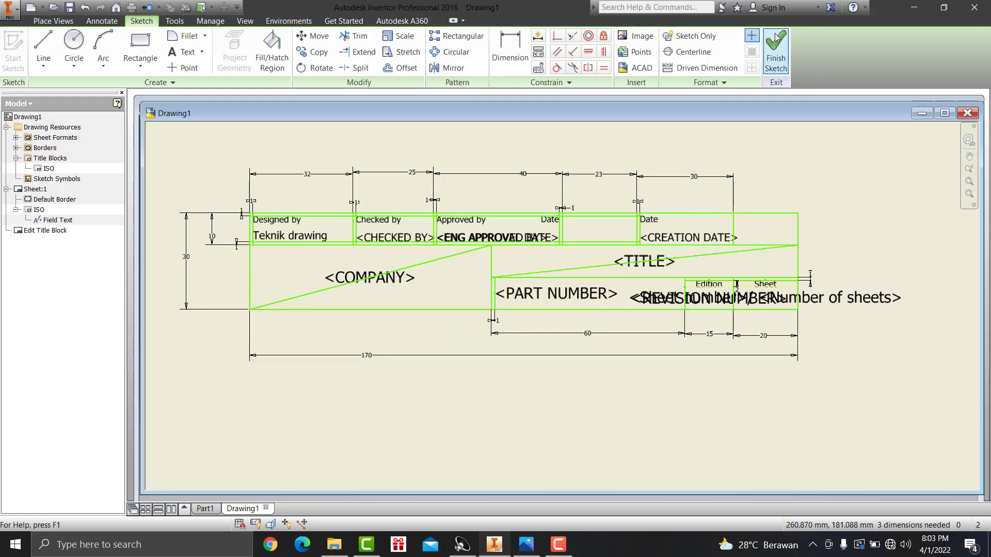
{"action": "left_click", "coordinate": [776, 52]}
Save the ISO title block edits and reframe the drawing sheet.
{"action": "left_click", "coordinate": [431, 289]}
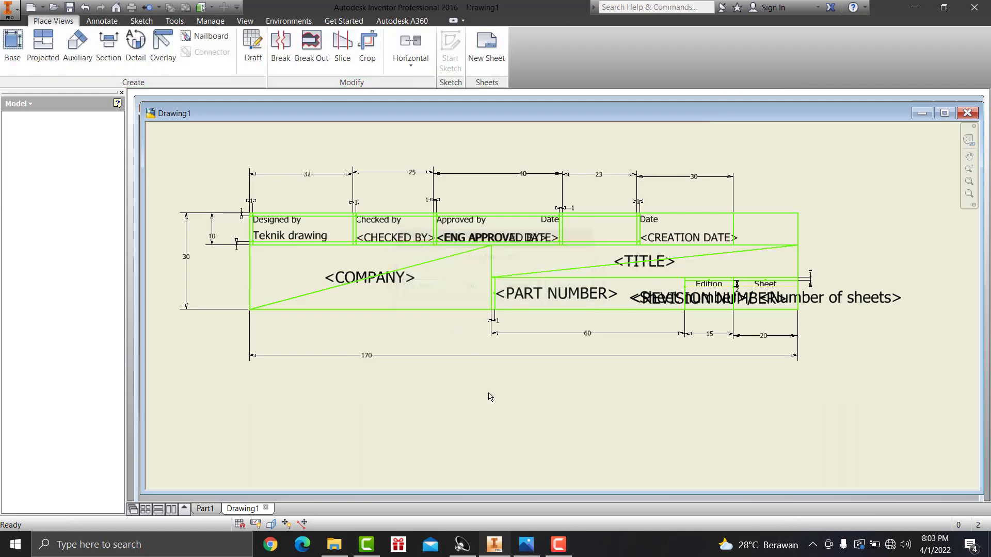
{"action": "middle_click_drag", "start_coordinate": [561, 275], "coordinate": [692, 307]}
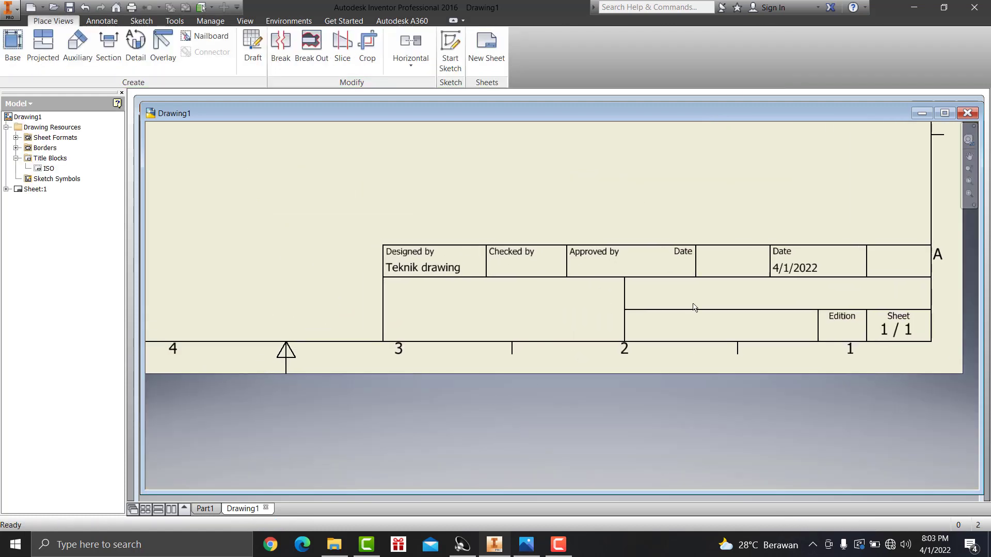
{"action": "scroll", "coordinate": [693, 307], "scroll_direction": "down", "scroll_amount": 3}
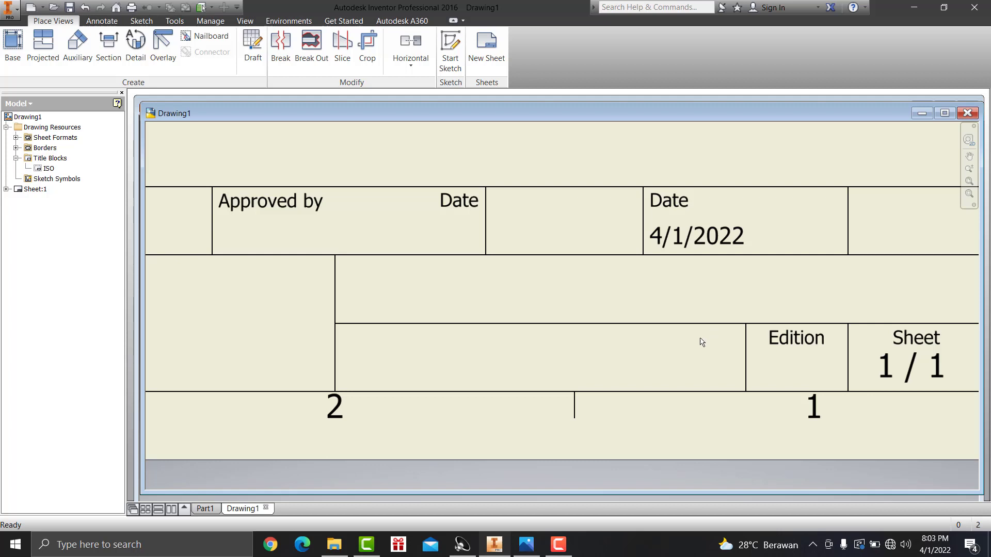
{"action": "scroll", "coordinate": [806, 375], "scroll_direction": "up", "scroll_amount": 2}
{"action": "scroll", "coordinate": [557, 343], "scroll_direction": "up", "scroll_amount": 1}
{"action": "scroll", "coordinate": [526, 322], "scroll_direction": "up", "scroll_amount": 2}
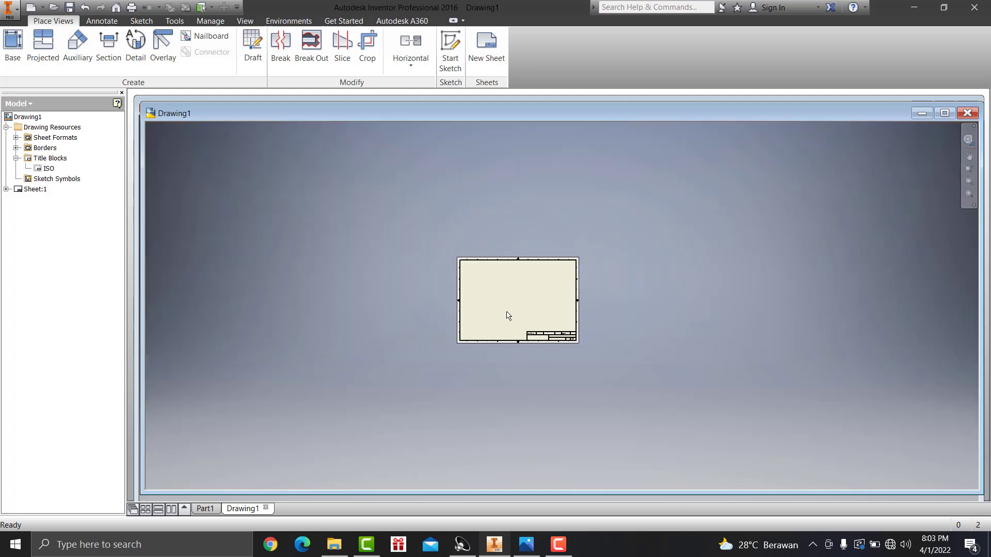
{"action": "scroll", "coordinate": [510, 317], "scroll_direction": "up", "scroll_amount": 1}
{"action": "scroll", "coordinate": [542, 310], "scroll_direction": "down", "scroll_amount": 3}
{"action": "scroll", "coordinate": [542, 310], "scroll_direction": "up", "scroll_amount": 2}
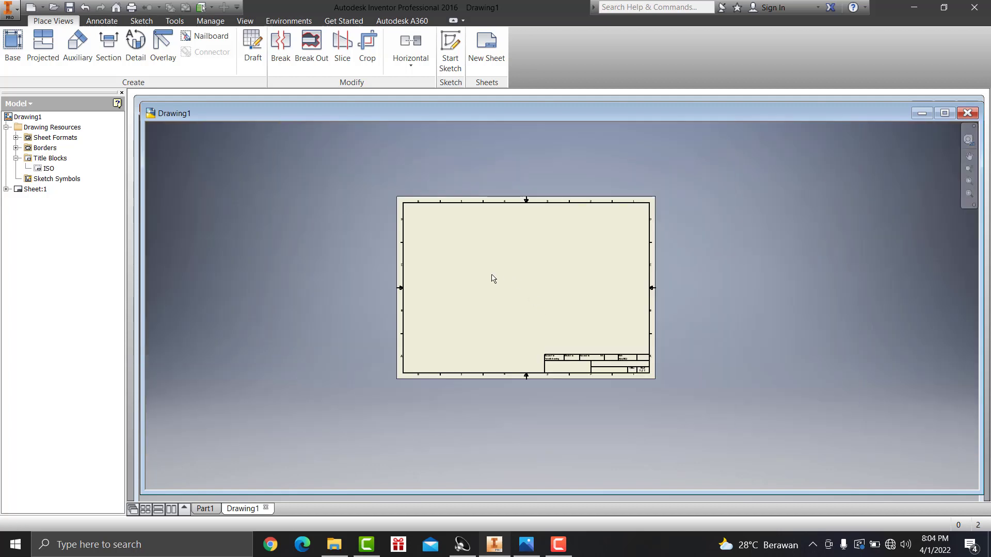
Place a 1:1 front base view of the part, saving it as Part1.
{"action": "left_click", "coordinate": [6, 56]}
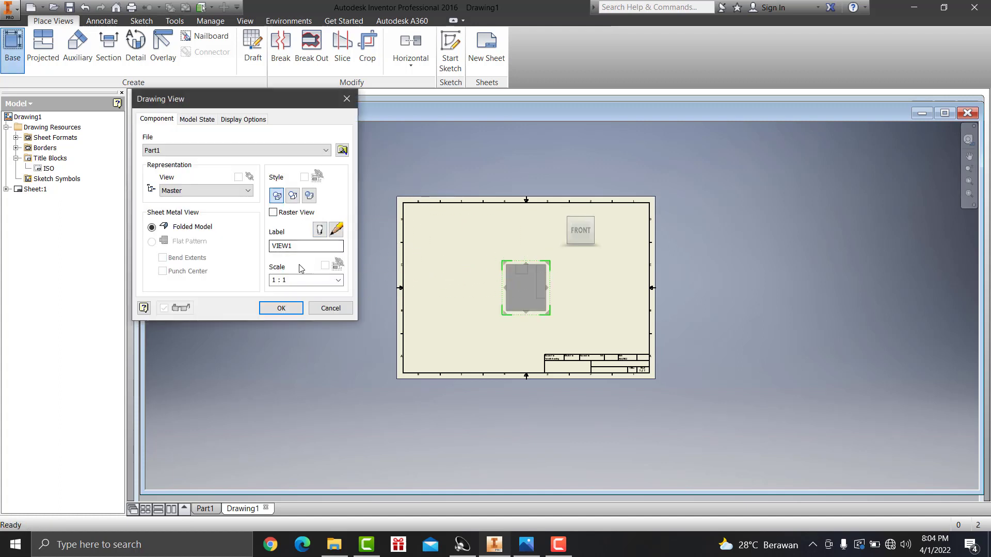
{"action": "left_click", "coordinate": [281, 309]}
{"action": "left_click", "coordinate": [533, 306]}
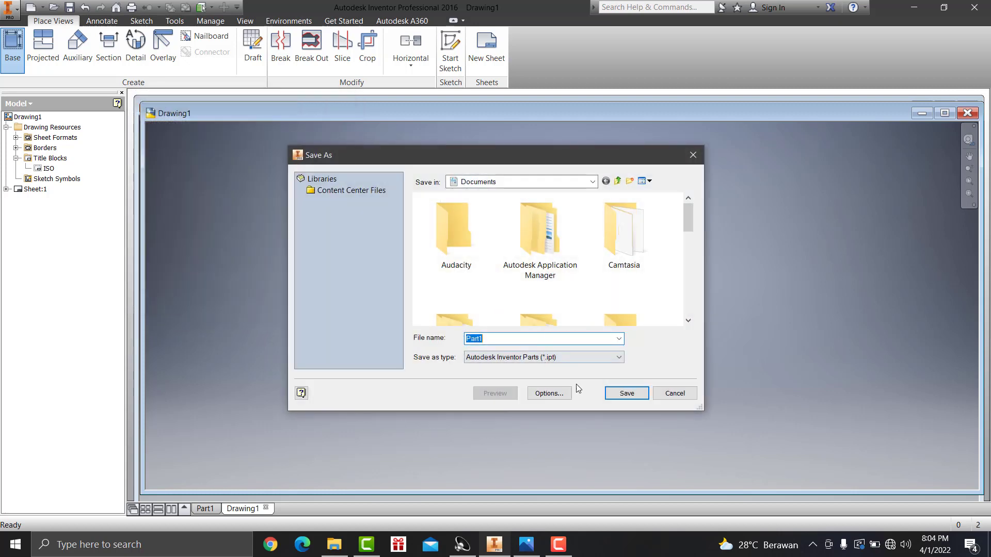
{"action": "left_click", "coordinate": [625, 394]}
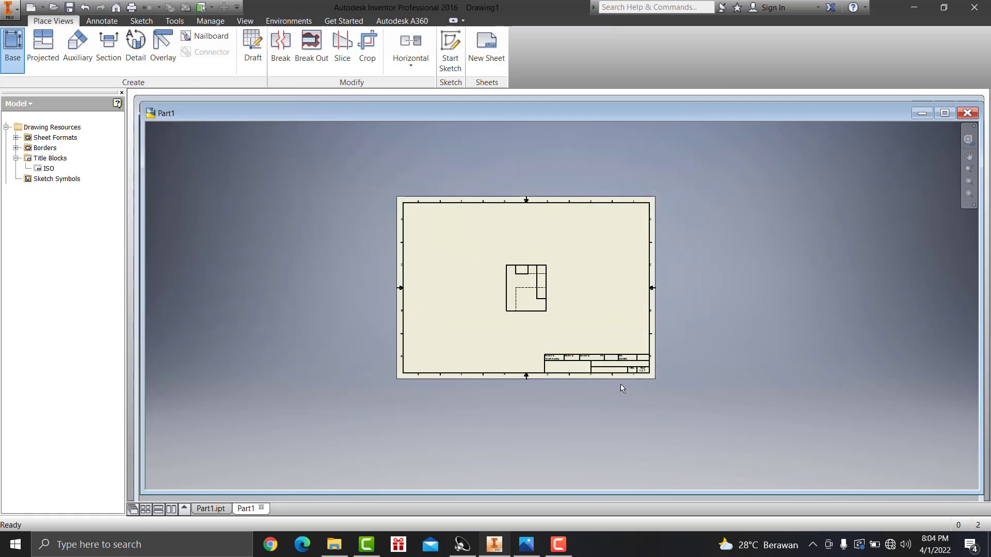
{"action": "key", "text": "Home"}
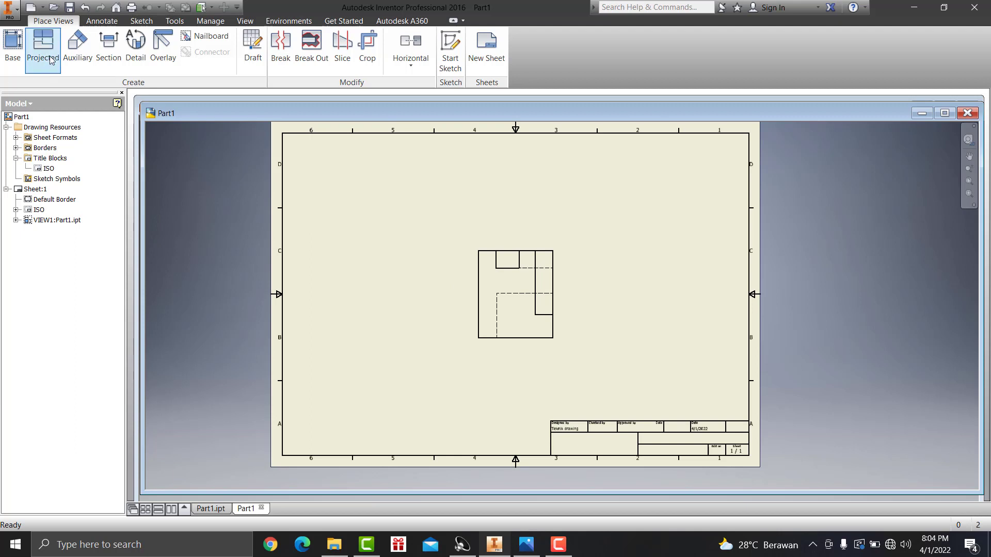
Project one view to the right of the base view and another above that.
{"action": "left_click", "coordinate": [43, 49]}
{"action": "left_click", "coordinate": [546, 281]}
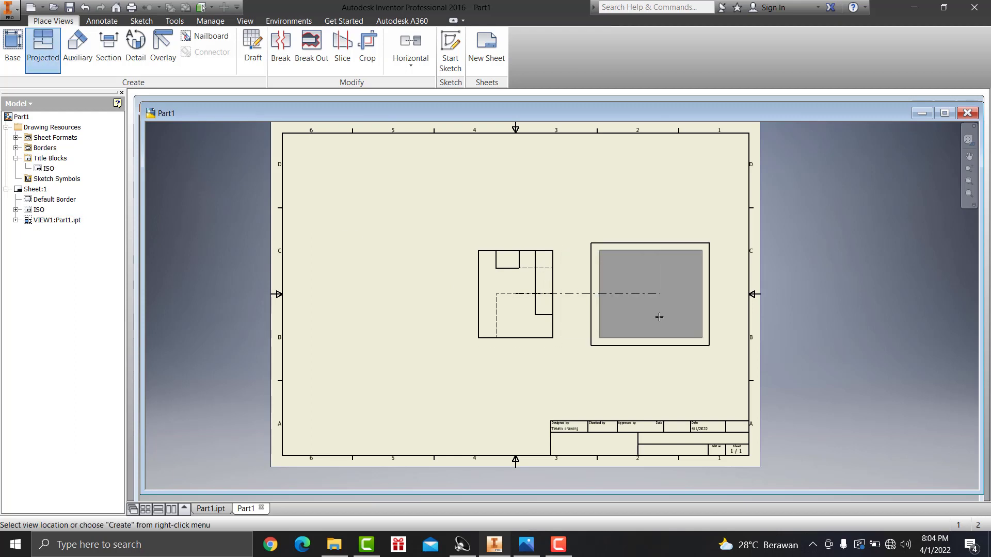
{"action": "left_click", "coordinate": [640, 235]}
{"action": "right_click", "coordinate": [646, 263]}
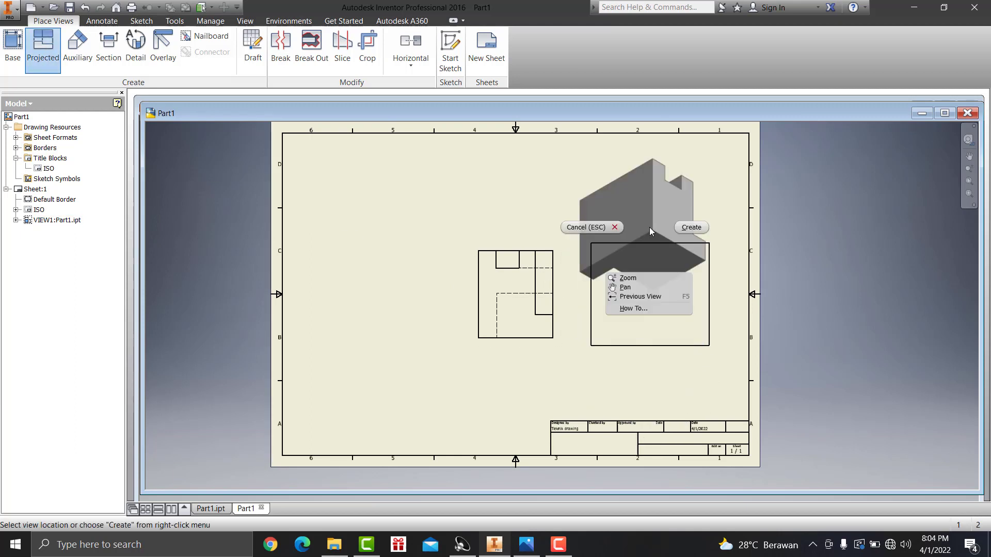
{"action": "left_click", "coordinate": [689, 228]}
{"action": "key", "text": "Return"}
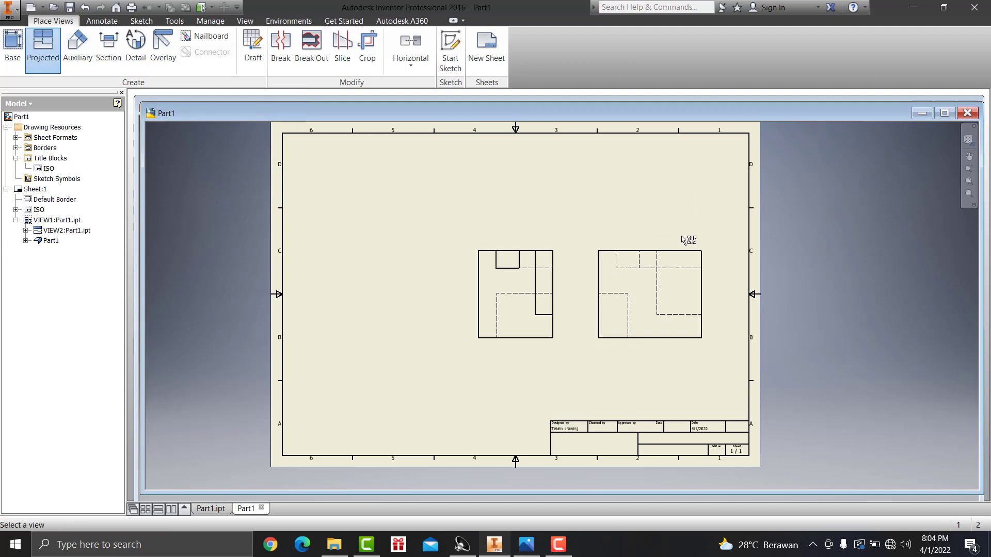
{"action": "left_click", "coordinate": [659, 264]}
{"action": "left_click", "coordinate": [659, 196]}
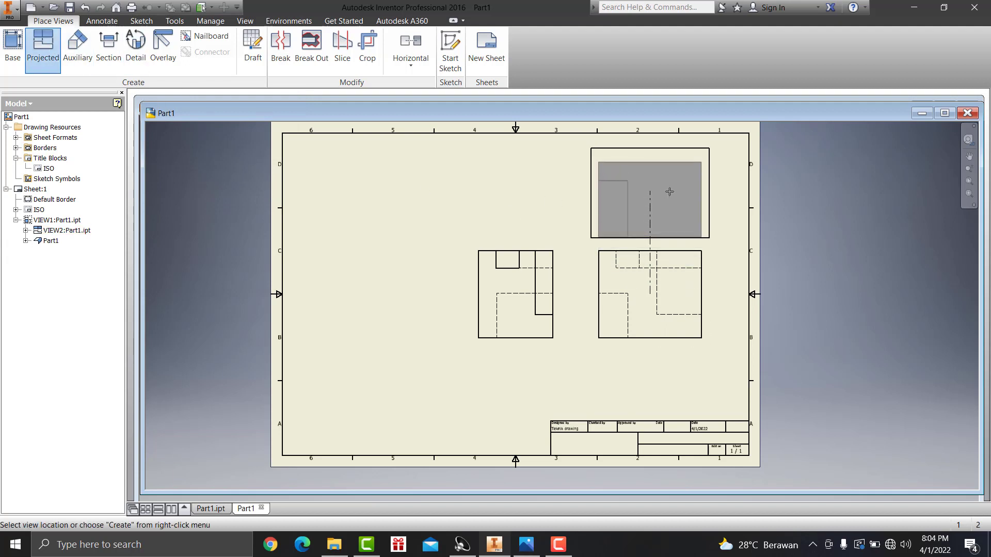
{"action": "right_click", "coordinate": [661, 192]}
{"action": "left_click", "coordinate": [712, 191]}
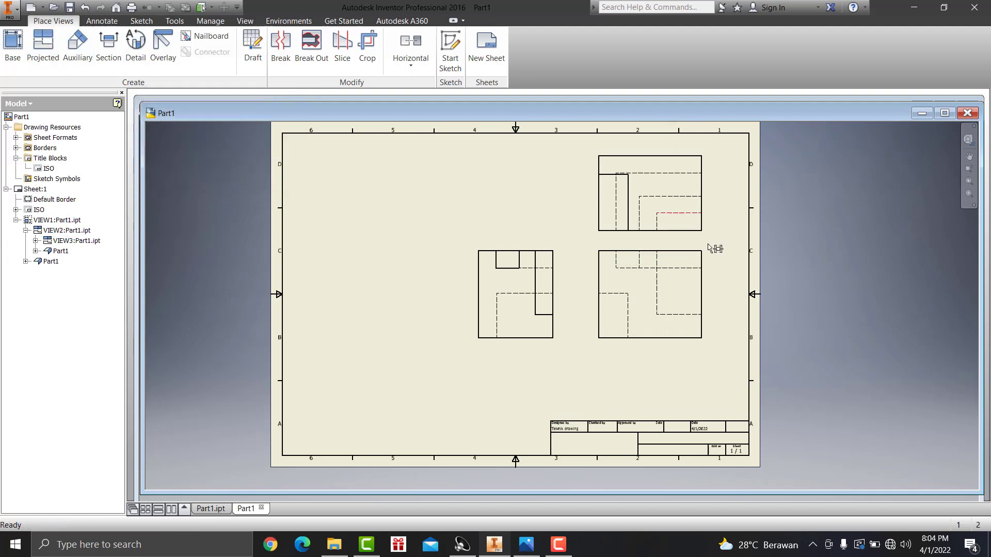
Window-select all three views and move them left and down on the sheet.
{"action": "middle_click_drag", "start_coordinate": [702, 249], "coordinate": [609, 287]}
{"action": "left_click_drag", "start_coordinate": [326, 167], "coordinate": [700, 412]}
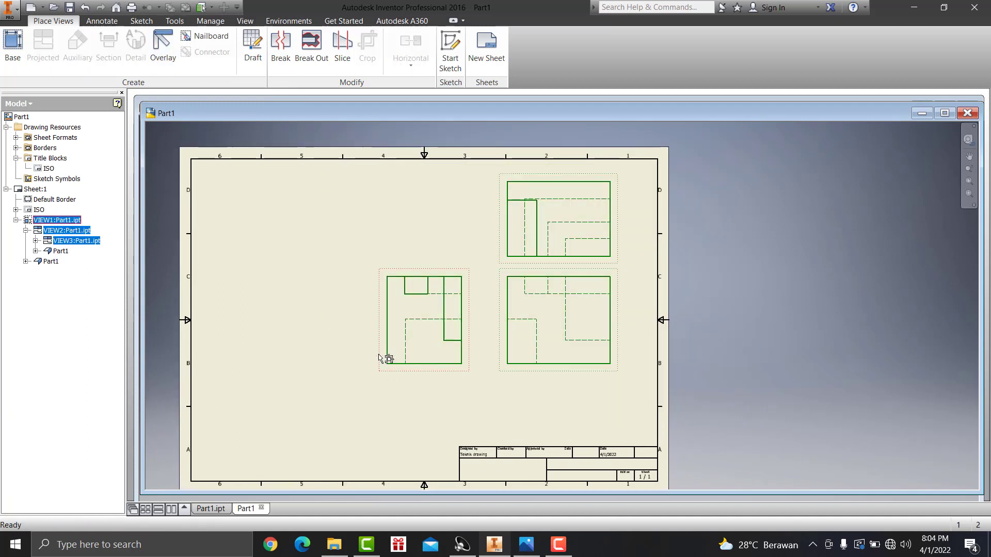
{"action": "left_click", "coordinate": [102, 21]}
{"action": "left_click", "coordinate": [138, 22]}
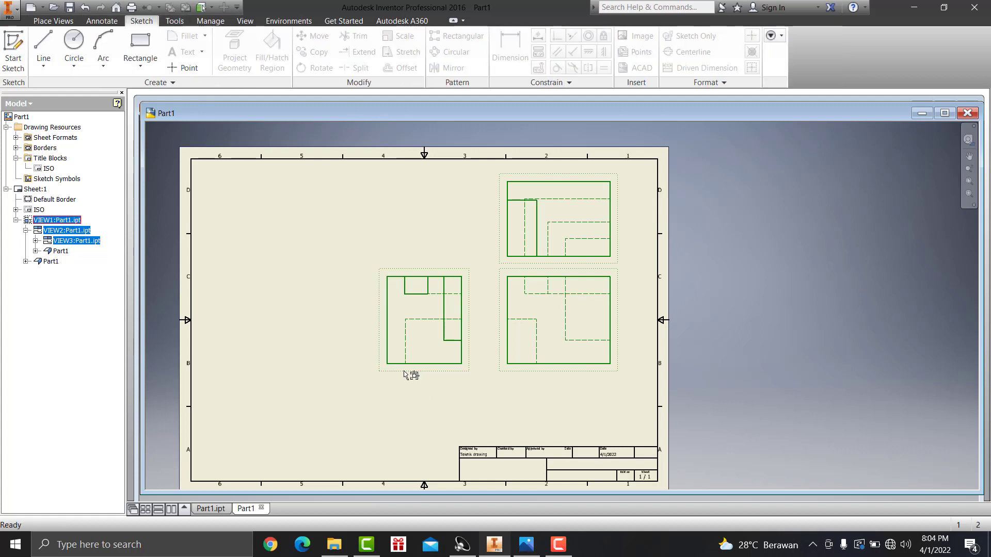
{"action": "left_click_drag", "start_coordinate": [404, 372], "coordinate": [313, 404]}
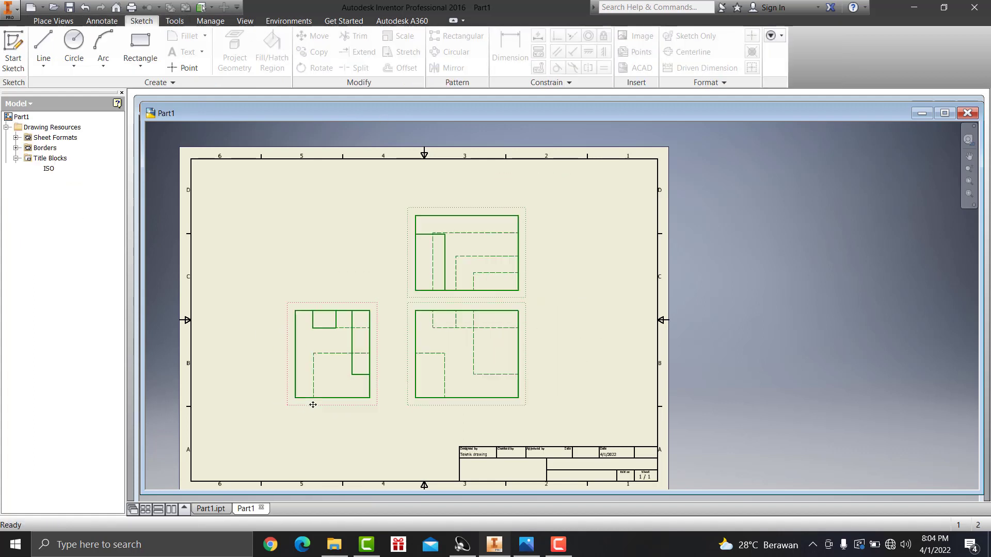
{"action": "scroll", "coordinate": [405, 370], "scroll_direction": "down", "scroll_amount": 3}
{"action": "left_click", "coordinate": [857, 258]}
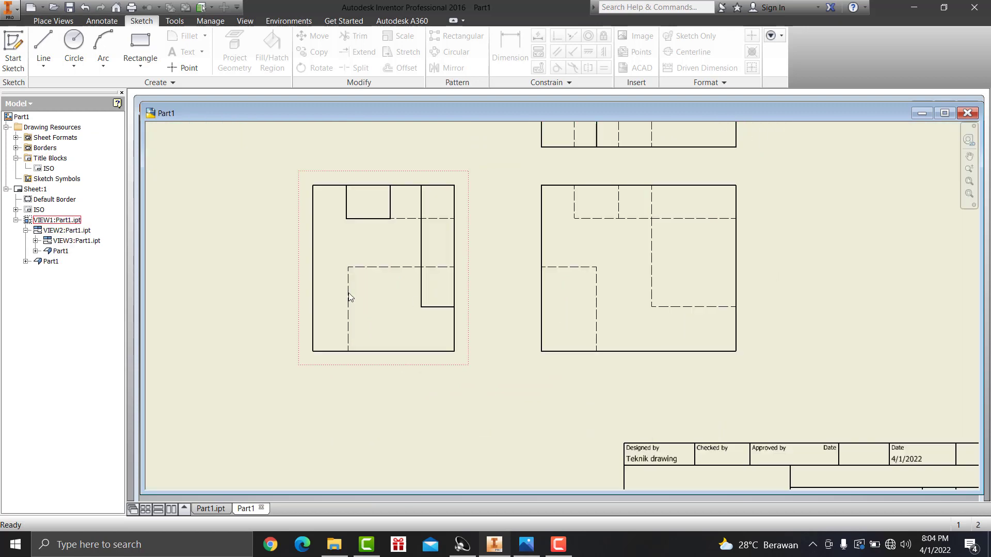
{"action": "scroll", "coordinate": [336, 258], "scroll_direction": "up", "scroll_amount": 3}
{"action": "scroll", "coordinate": [336, 259], "scroll_direction": "down", "scroll_amount": 4}
{"action": "middle_click_drag", "start_coordinate": [336, 259], "coordinate": [406, 259]}
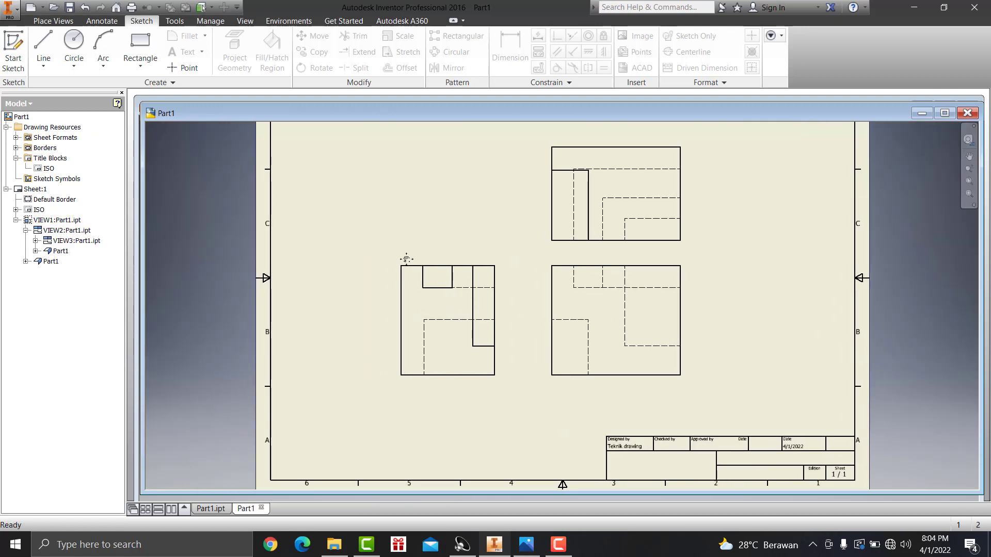
{"action": "left_click", "coordinate": [102, 21]}
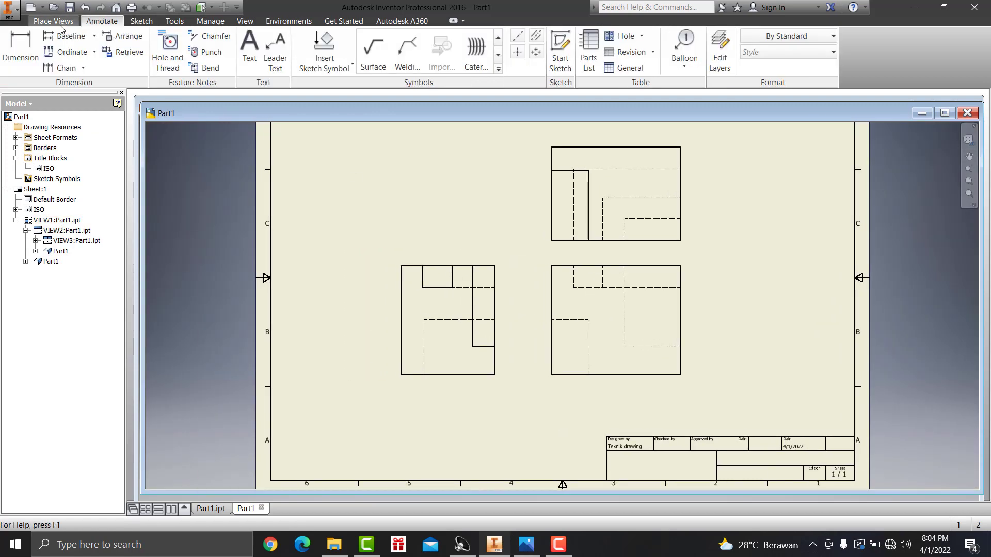
Dimension the right view's bottom edge as 88,00.
{"action": "left_click", "coordinate": [19, 37]}
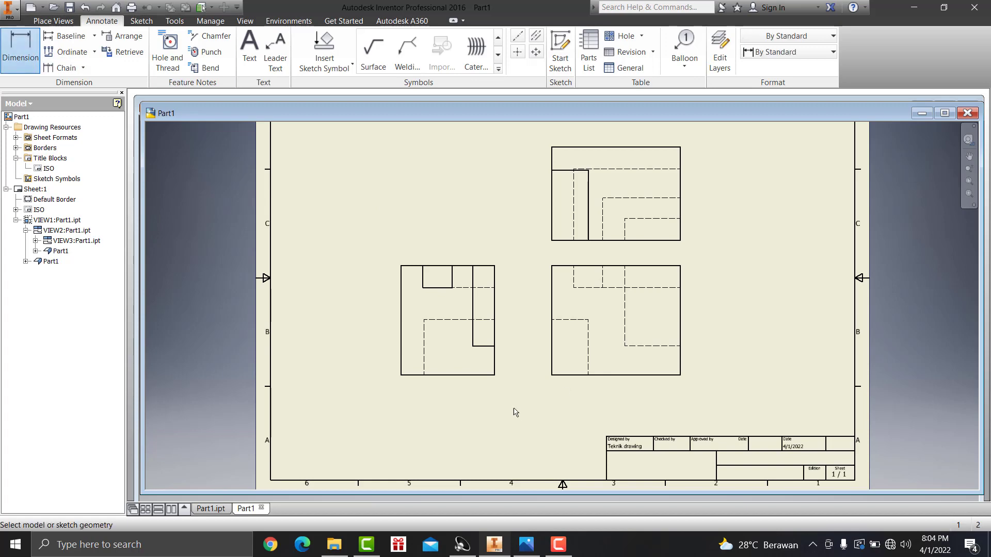
{"action": "left_click", "coordinate": [577, 375]}
{"action": "left_click", "coordinate": [597, 407]}
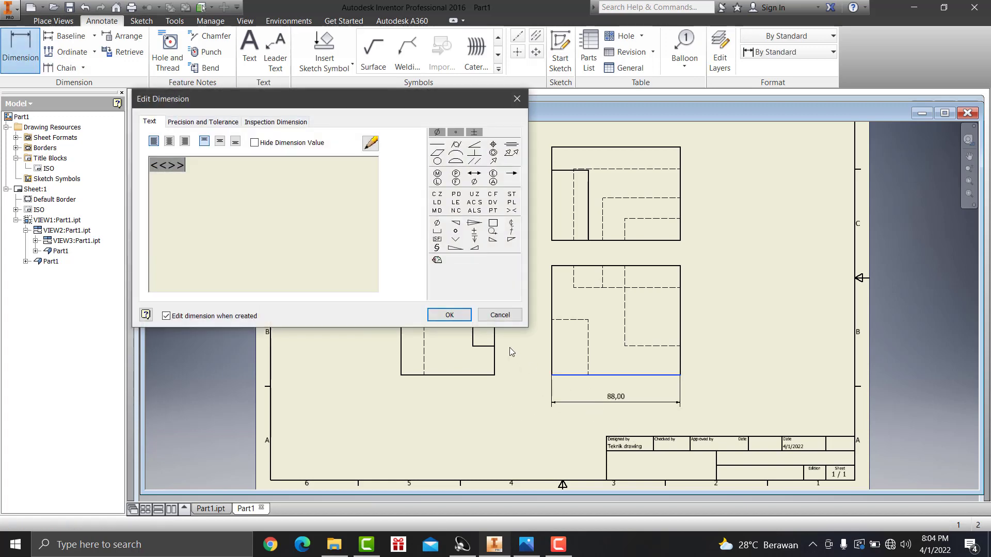
{"action": "left_click", "coordinate": [453, 316]}
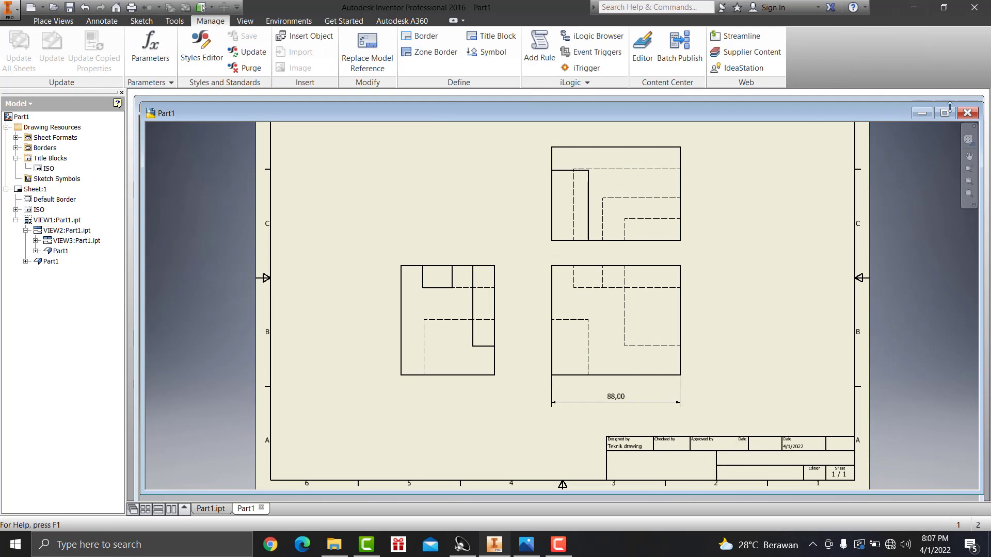
Maximize the drawing window and zoom around the sheet.
{"action": "left_click", "coordinate": [949, 113]}
{"action": "scroll", "coordinate": [638, 408], "scroll_direction": "up", "scroll_amount": 3}
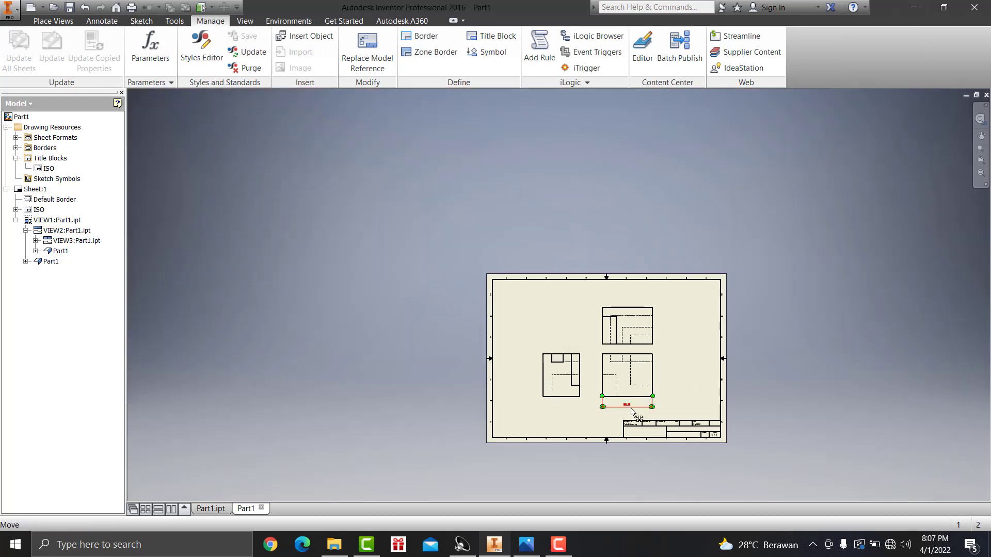
{"action": "scroll", "coordinate": [513, 399], "scroll_direction": "down", "scroll_amount": 5}
{"action": "scroll", "coordinate": [635, 413], "scroll_direction": "down", "scroll_amount": 4}
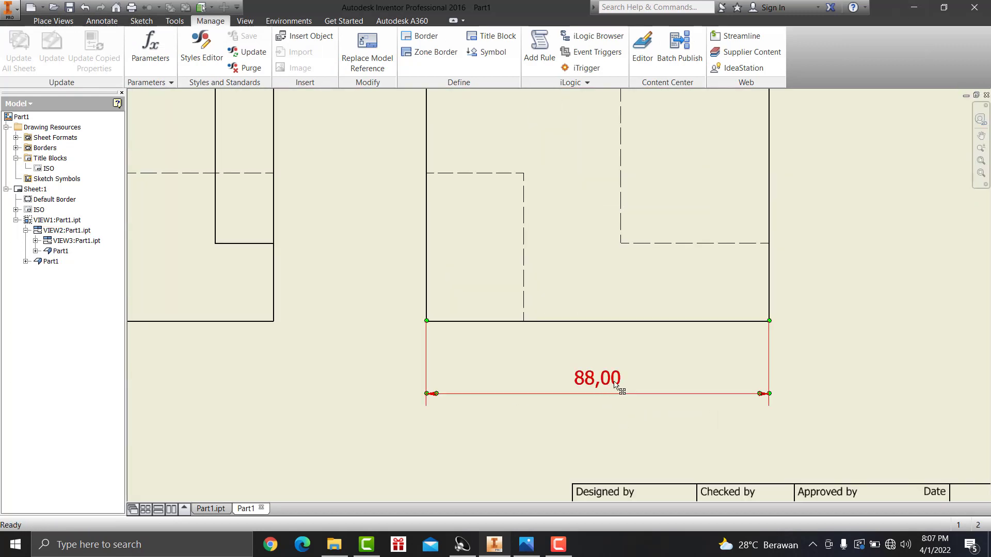
{"action": "scroll", "coordinate": [619, 392], "scroll_direction": "up", "scroll_amount": 3}
{"action": "scroll", "coordinate": [615, 390], "scroll_direction": "up", "scroll_amount": 3}
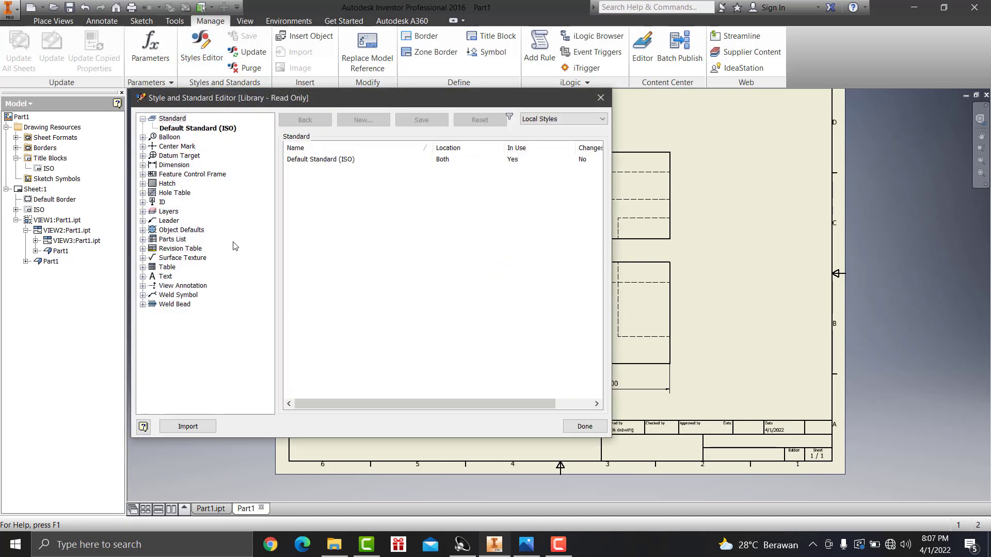
Open the Default (ISO) dimension style and set linear precision to 0 with no leading zeros.
{"action": "left_click", "coordinate": [174, 166]}
{"action": "double_click", "coordinate": [306, 201]}
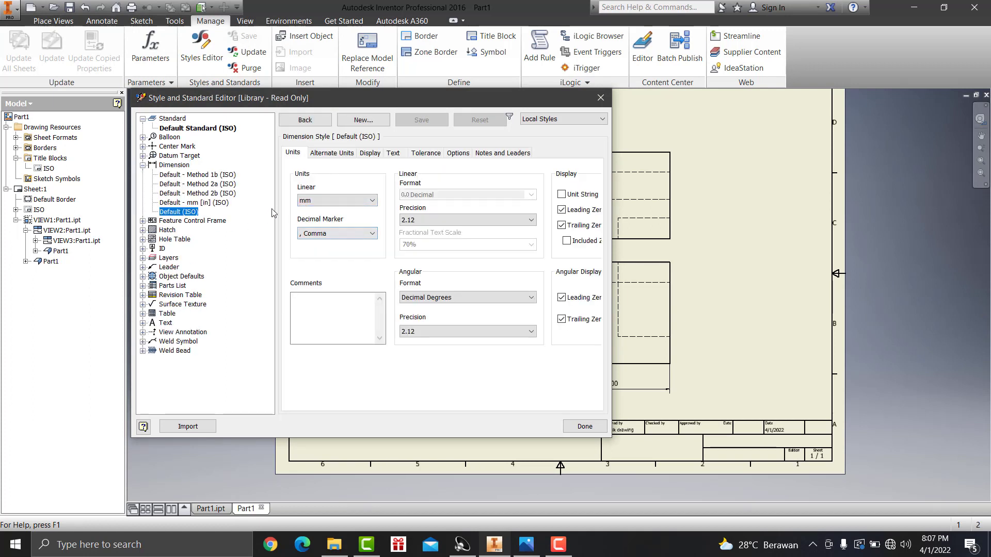
{"action": "left_click", "coordinate": [338, 201]}
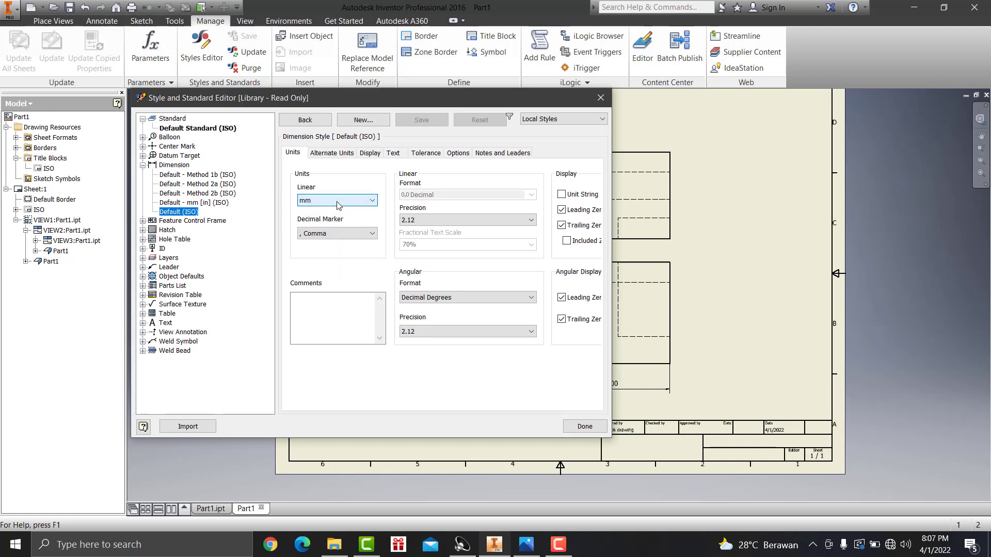
{"action": "double_click", "coordinate": [562, 211]}
{"action": "left_click_drag", "start_coordinate": [614, 336], "coordinate": [686, 336]}
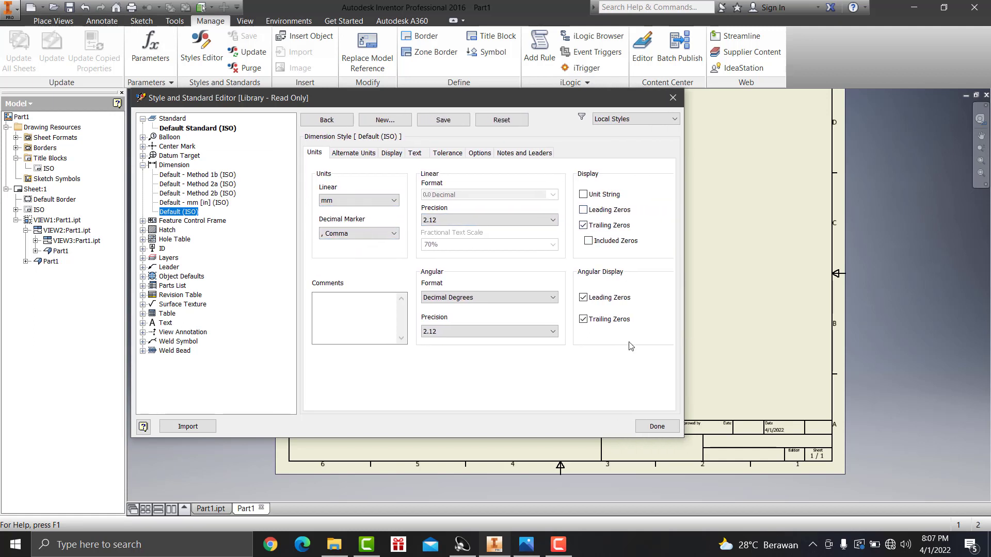
{"action": "left_click", "coordinate": [447, 219]}
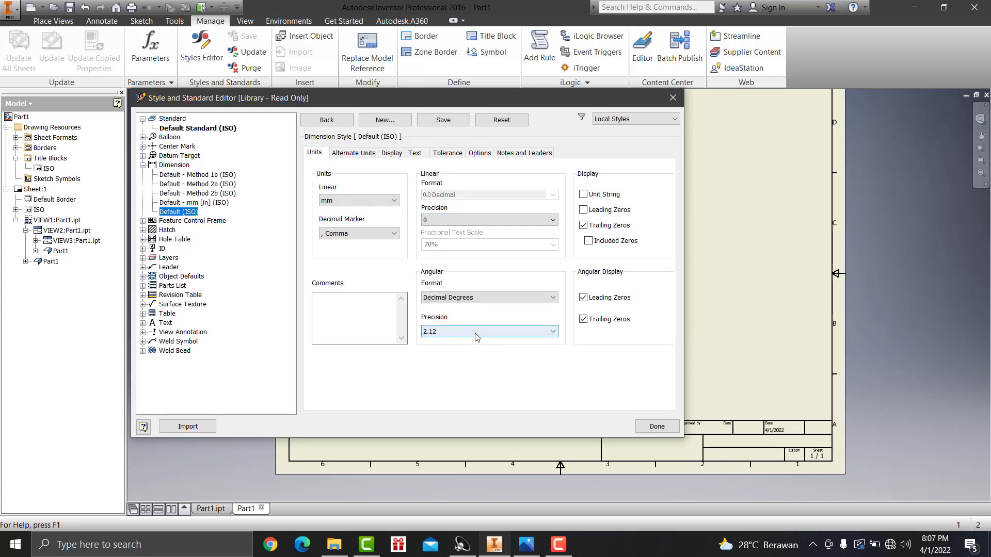
{"action": "left_click", "coordinate": [453, 331]}
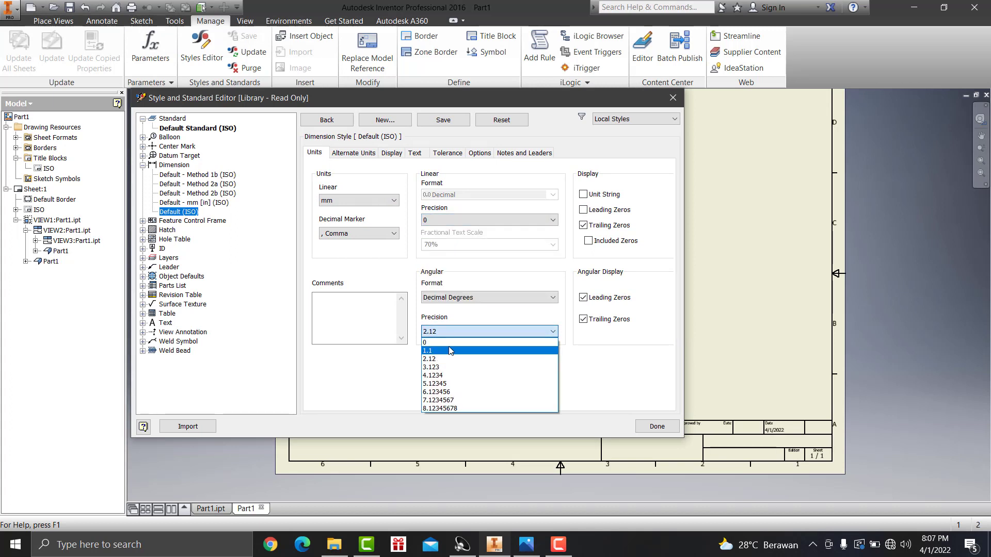
Set the alternate units to mm with 0 precision, keeping comma as decimal marker.
{"action": "left_click", "coordinate": [347, 151]}
{"action": "left_click", "coordinate": [357, 214]}
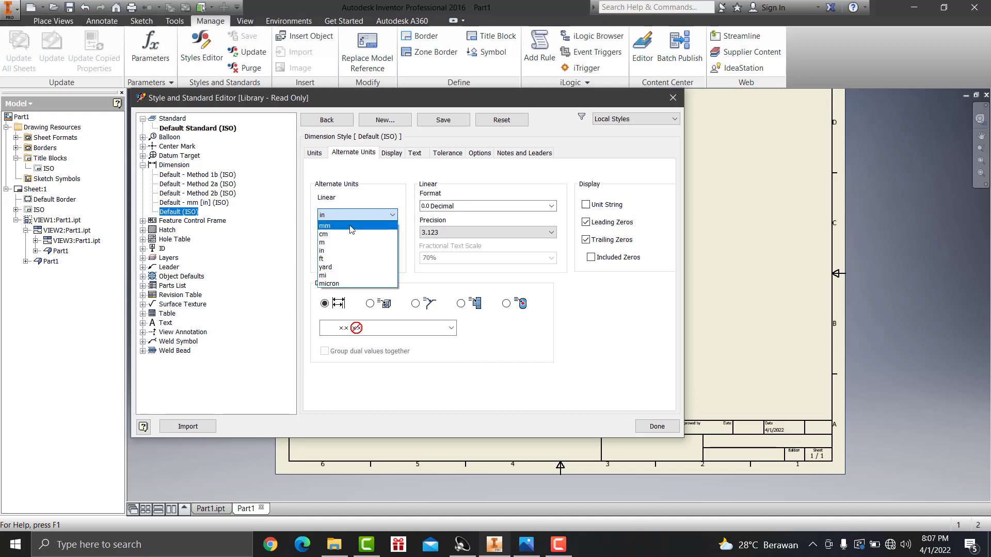
{"action": "left_click", "coordinate": [459, 233]}
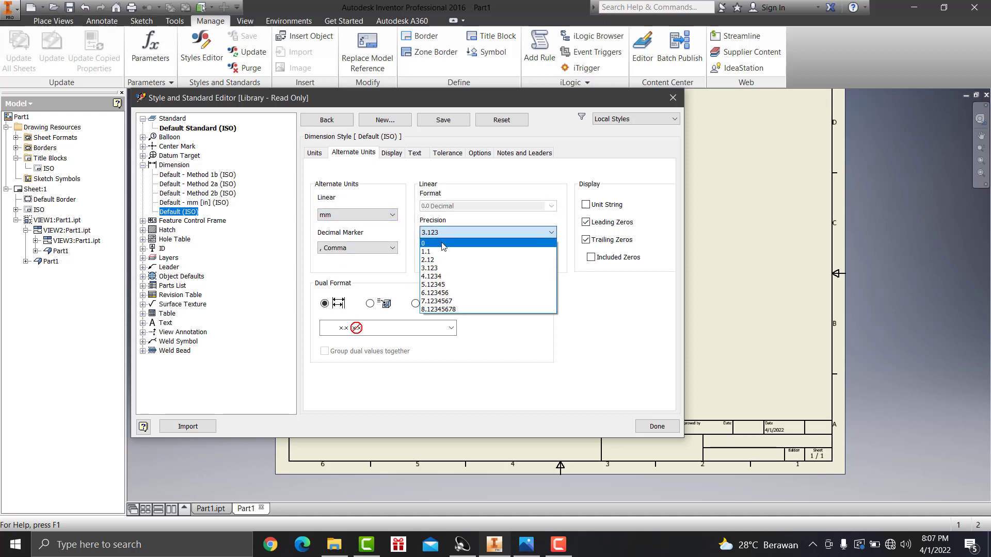
{"action": "left_click", "coordinate": [443, 243]}
{"action": "left_click", "coordinate": [393, 248]}
{"action": "left_click", "coordinate": [351, 263]}
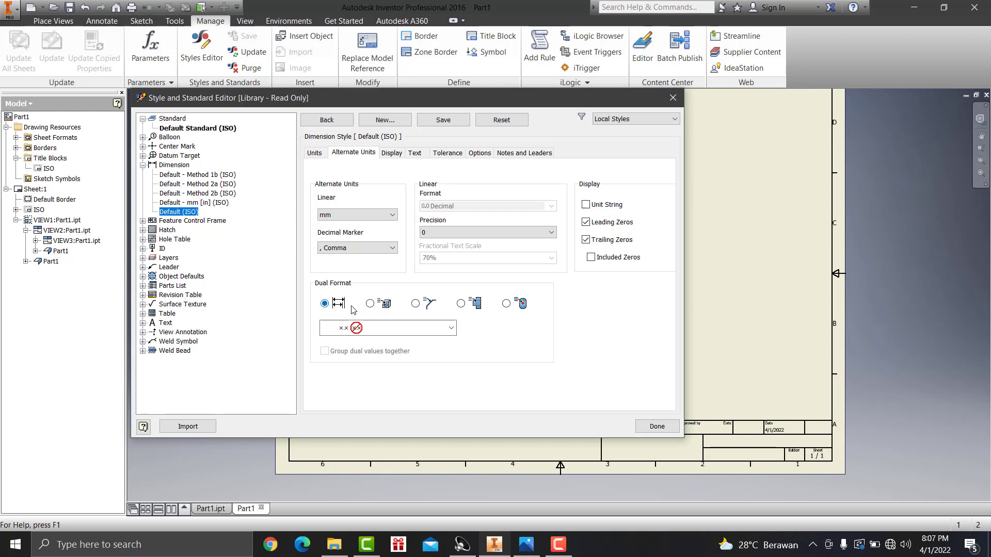
{"action": "left_click", "coordinate": [391, 153]}
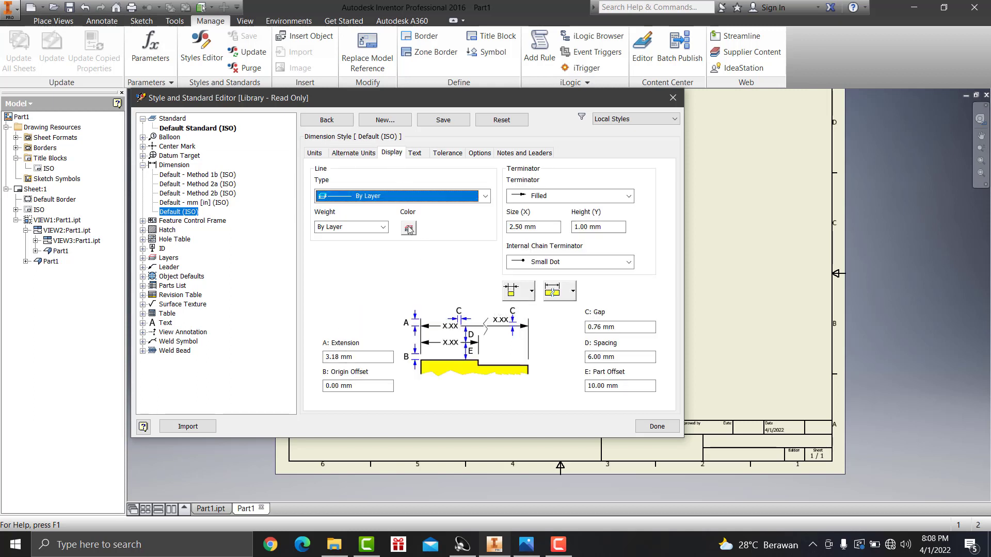
Give dimension lines By Layer line type, 0.25 mm weight and magenta colour.
{"action": "left_click", "coordinate": [401, 197]}
{"action": "left_click", "coordinate": [401, 208]}
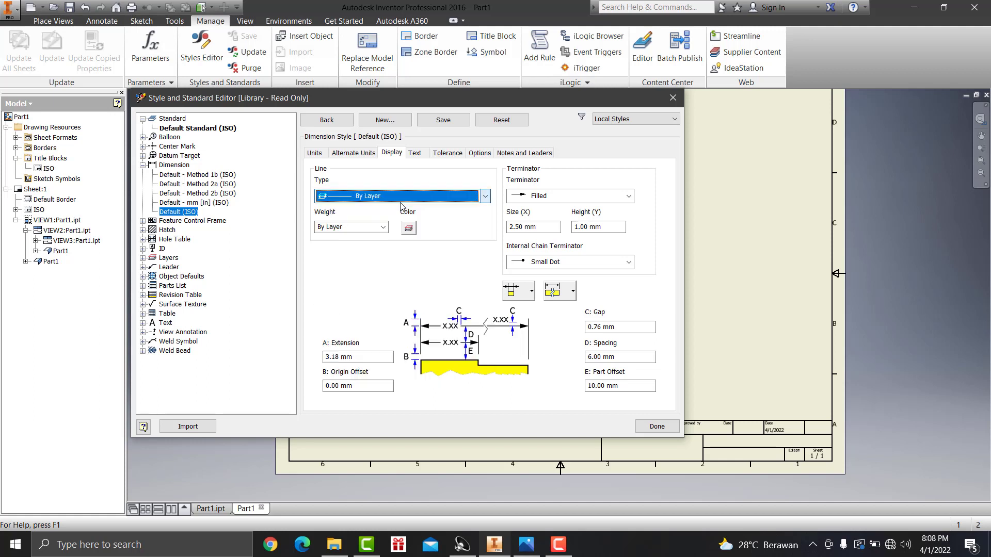
{"action": "left_click", "coordinate": [384, 228]}
{"action": "left_click", "coordinate": [385, 227]}
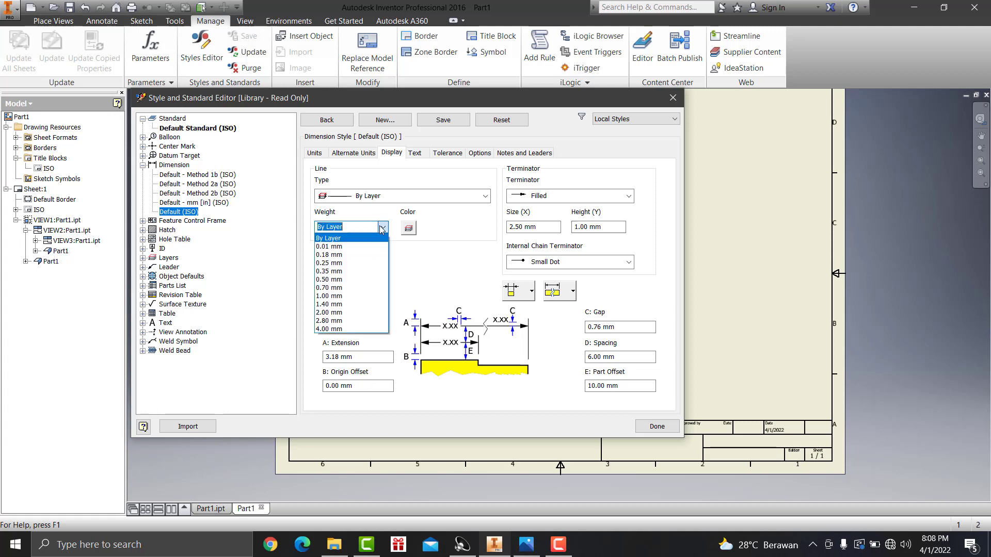
{"action": "left_click", "coordinate": [354, 263]}
{"action": "left_click", "coordinate": [407, 228]}
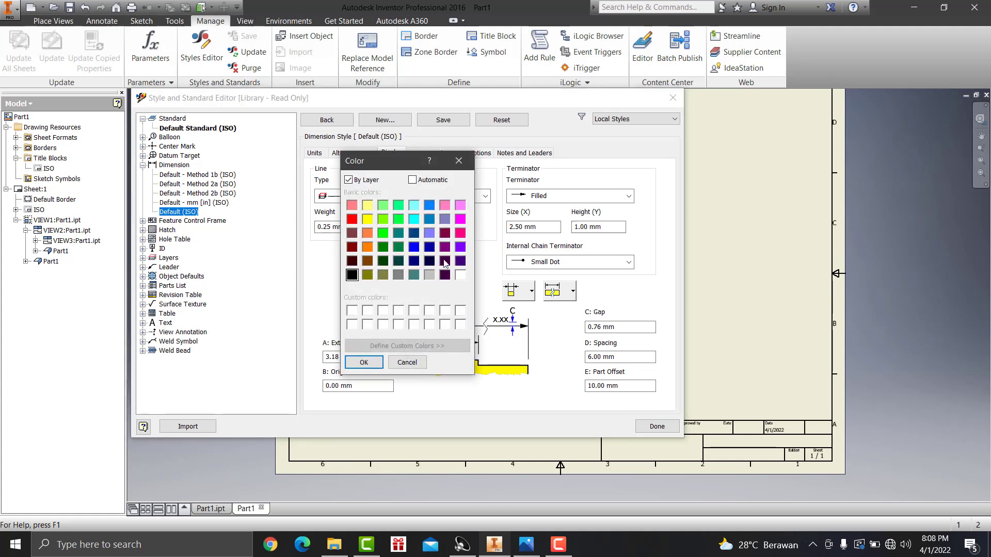
{"action": "left_click", "coordinate": [461, 220]}
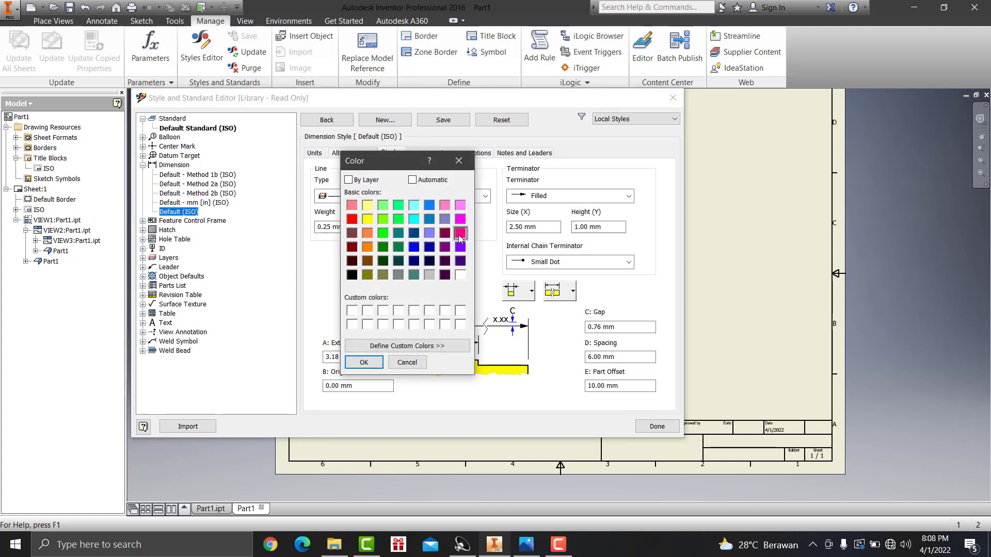
{"action": "left_click", "coordinate": [459, 220]}
{"action": "left_click", "coordinate": [364, 363]}
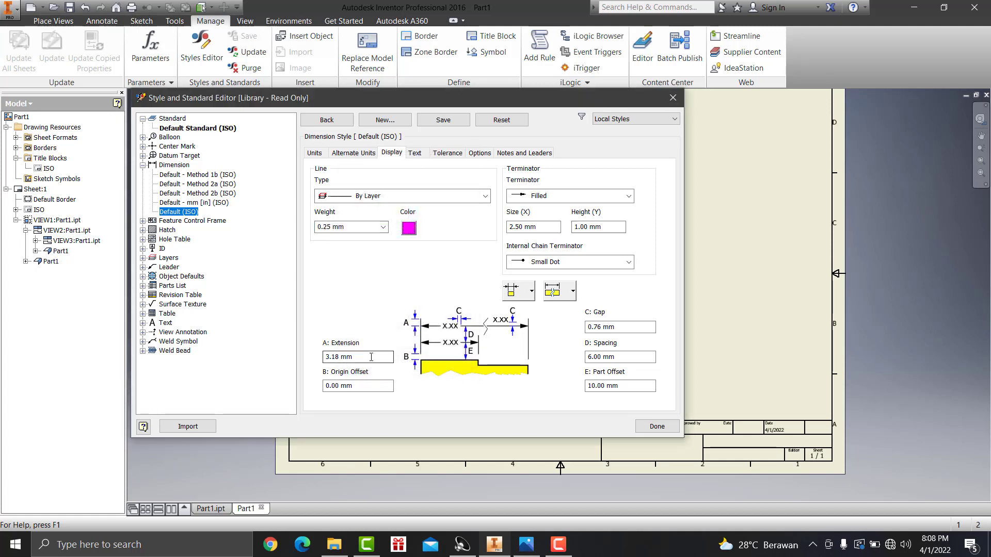
Keep the dimension arrowhead terminators set to Filled.
{"action": "left_click", "coordinate": [555, 201]}
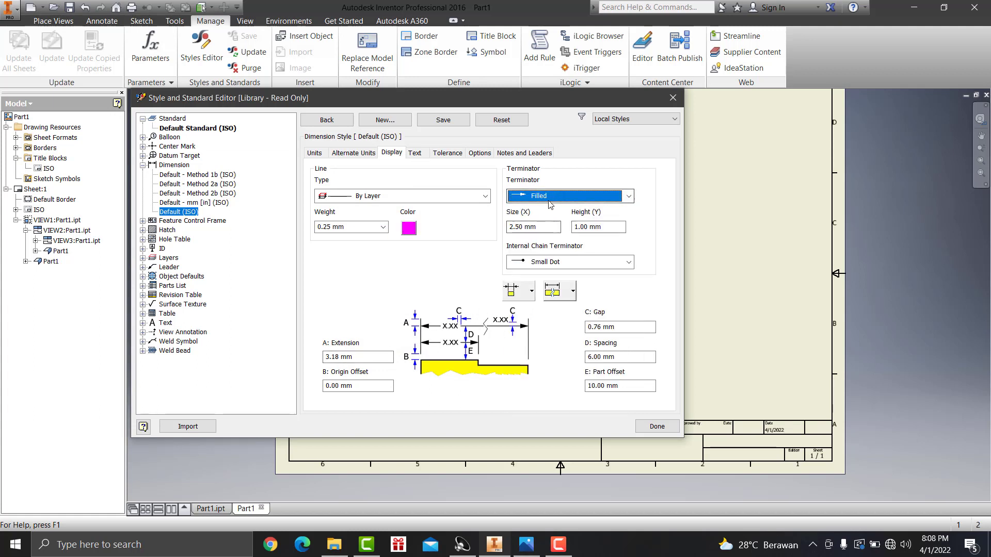
{"action": "left_click", "coordinate": [550, 205]}
{"action": "left_click", "coordinate": [550, 201]}
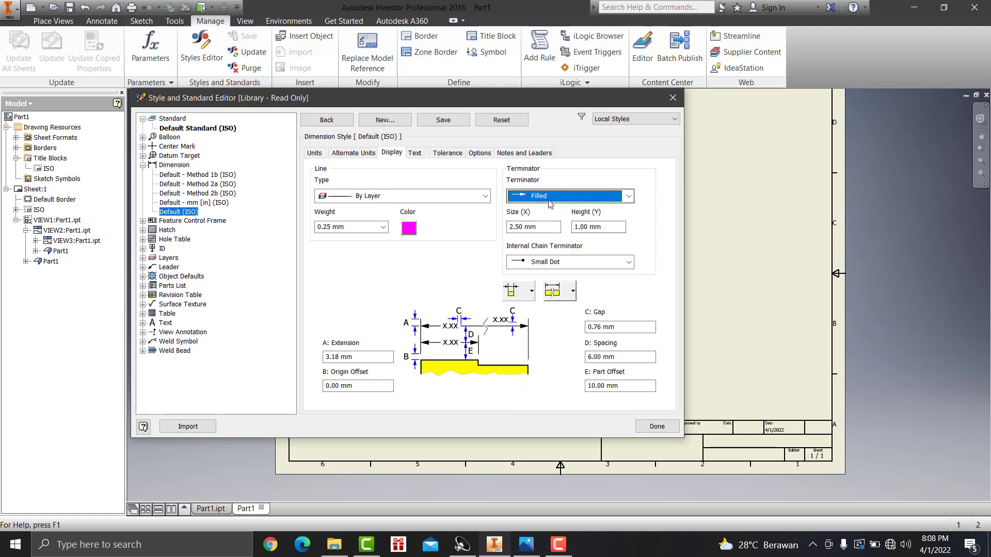
{"action": "double_click", "coordinate": [550, 201]}
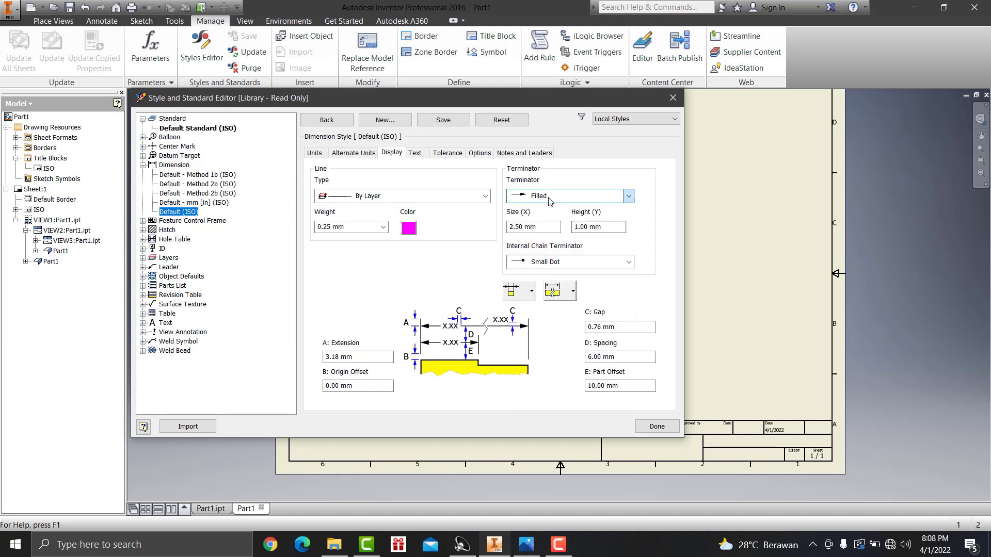
{"action": "left_click", "coordinate": [550, 201]}
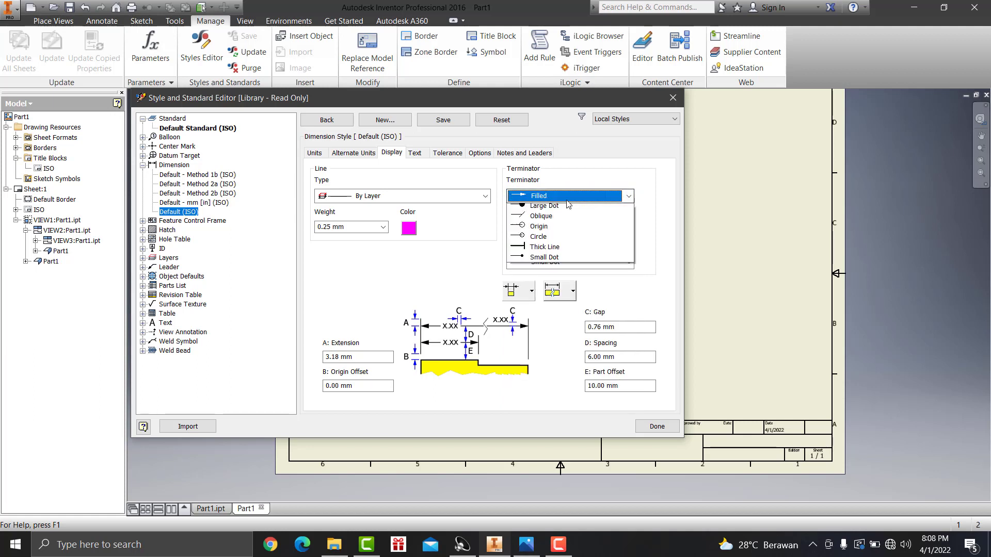
{"action": "left_click", "coordinate": [549, 202]}
{"action": "double_click", "coordinate": [550, 201]}
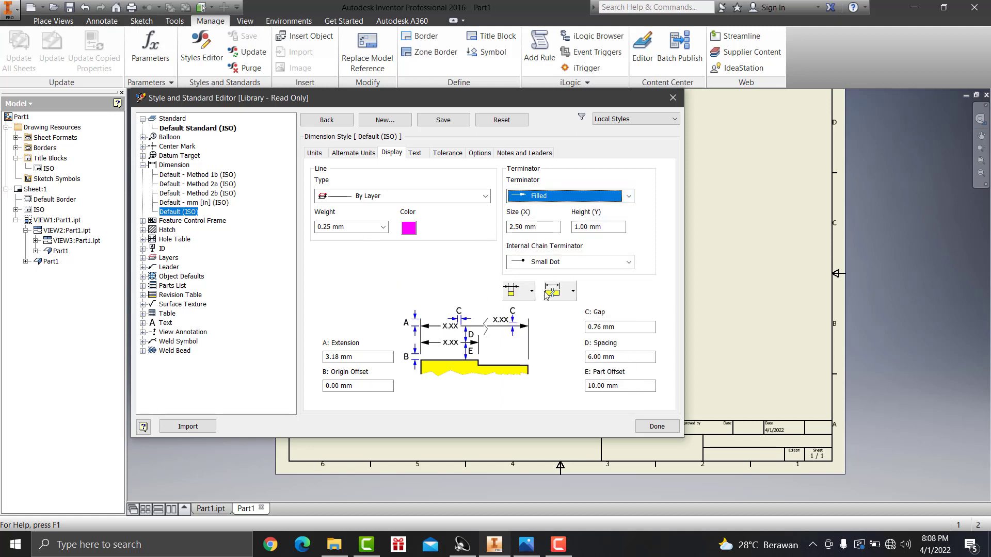
{"action": "left_click", "coordinate": [416, 153]}
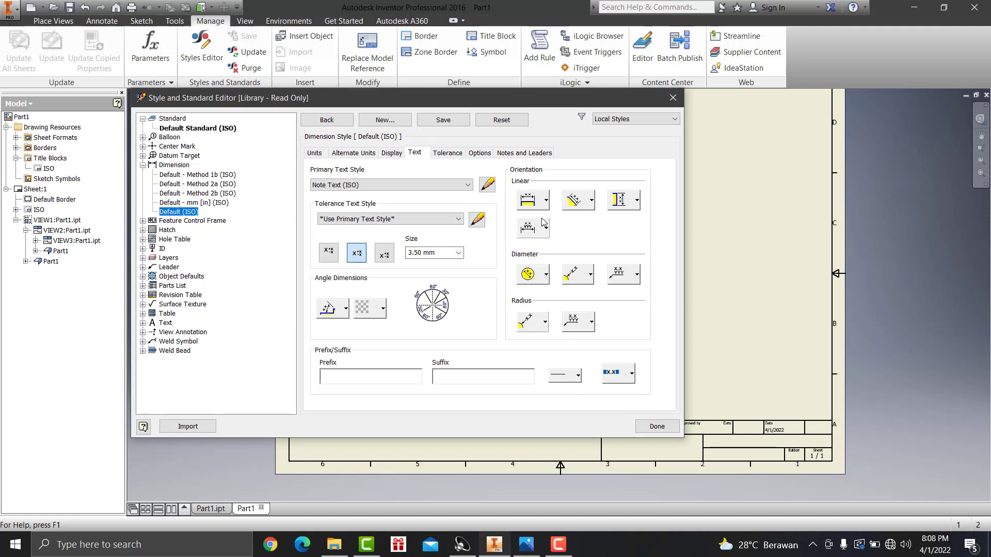
Choose the three linear dimension text orientations, starting with parallel text.
{"action": "left_click", "coordinate": [546, 200]}
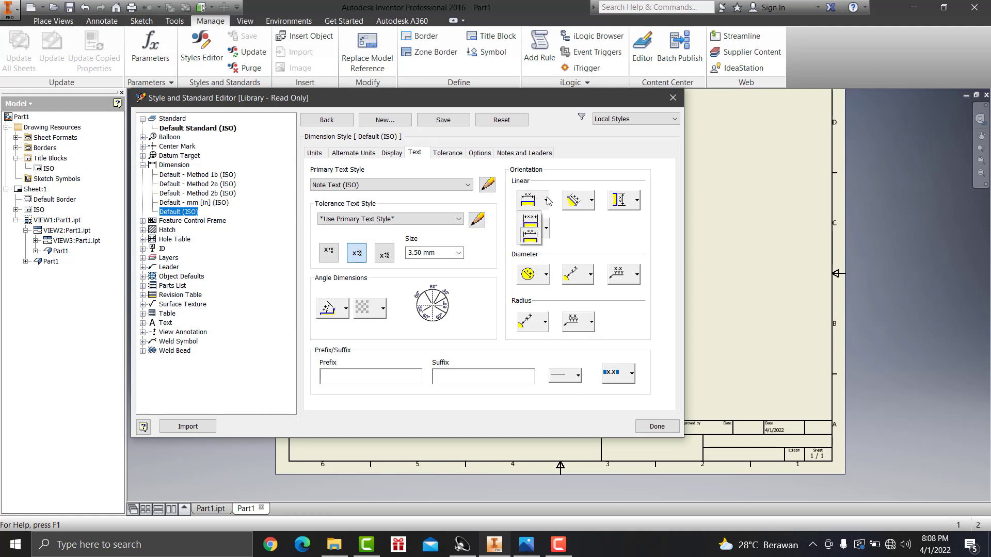
{"action": "left_click", "coordinate": [534, 236]}
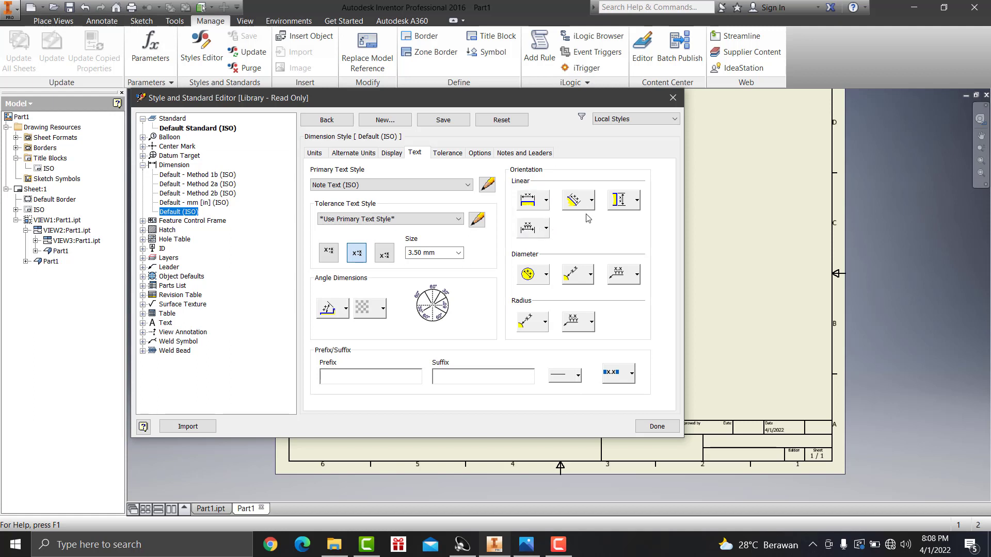
{"action": "left_click", "coordinate": [591, 201]}
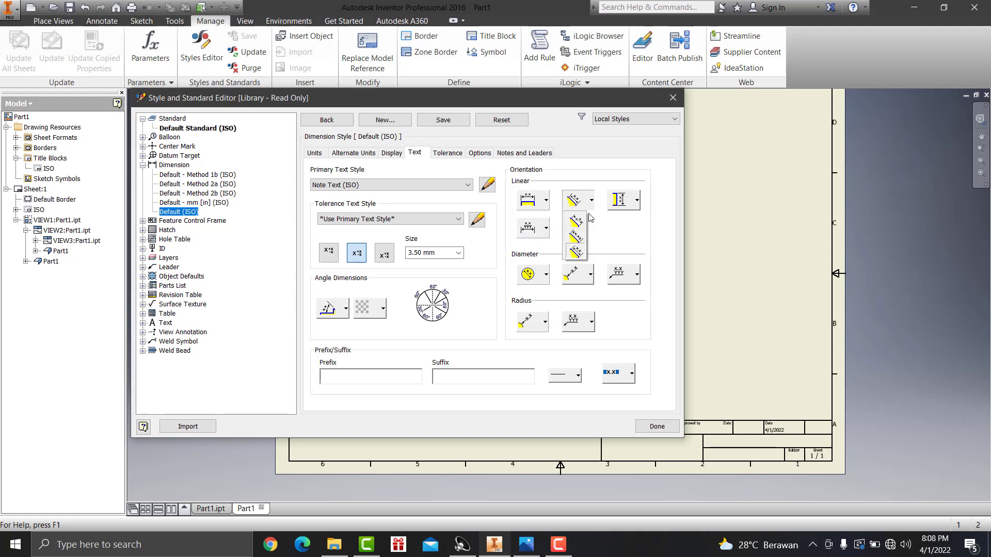
{"action": "left_click", "coordinate": [578, 253]}
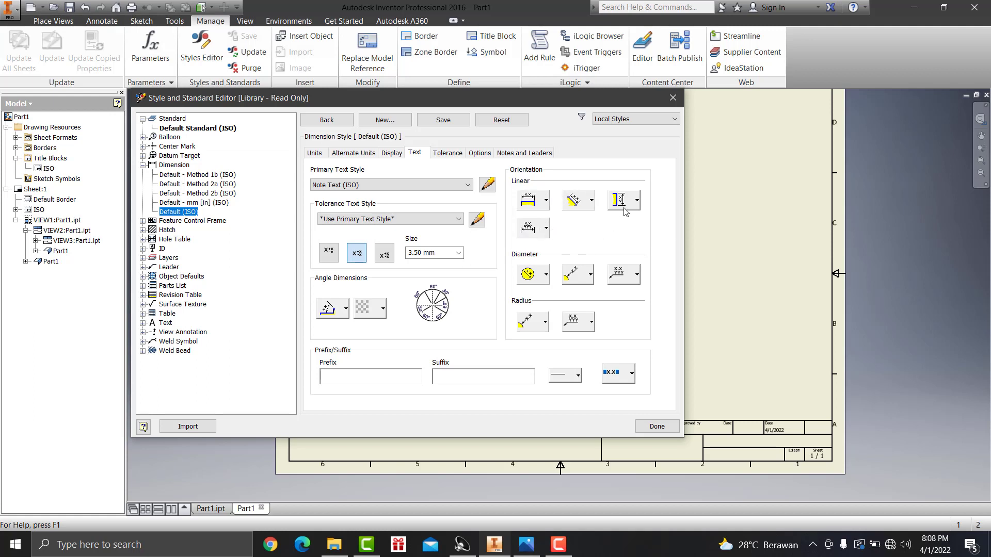
{"action": "left_click", "coordinate": [636, 202]}
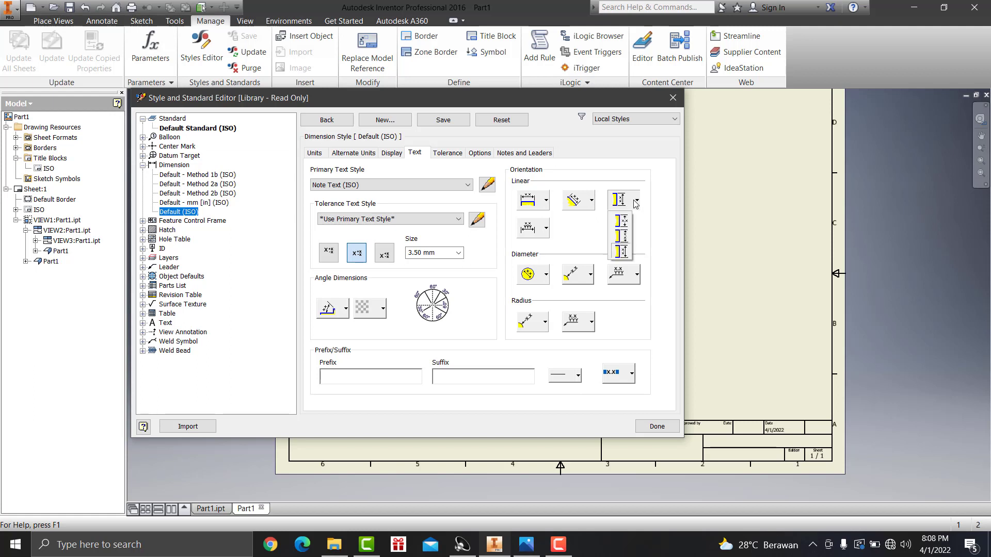
{"action": "left_click", "coordinate": [623, 251]}
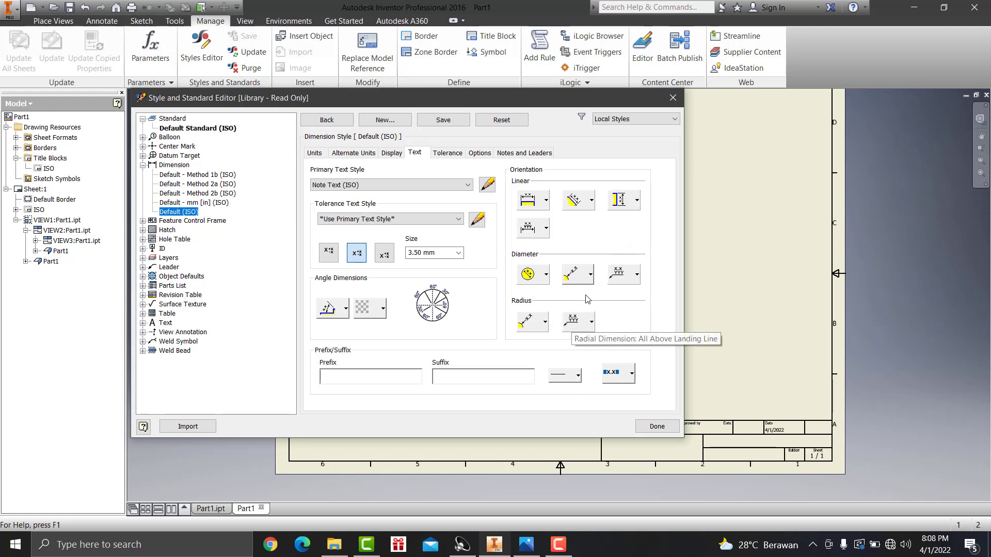
Set diameter and radius text orientations, placing values inline on a single leader.
{"action": "left_click", "coordinate": [590, 274]}
{"action": "left_click", "coordinate": [593, 279]}
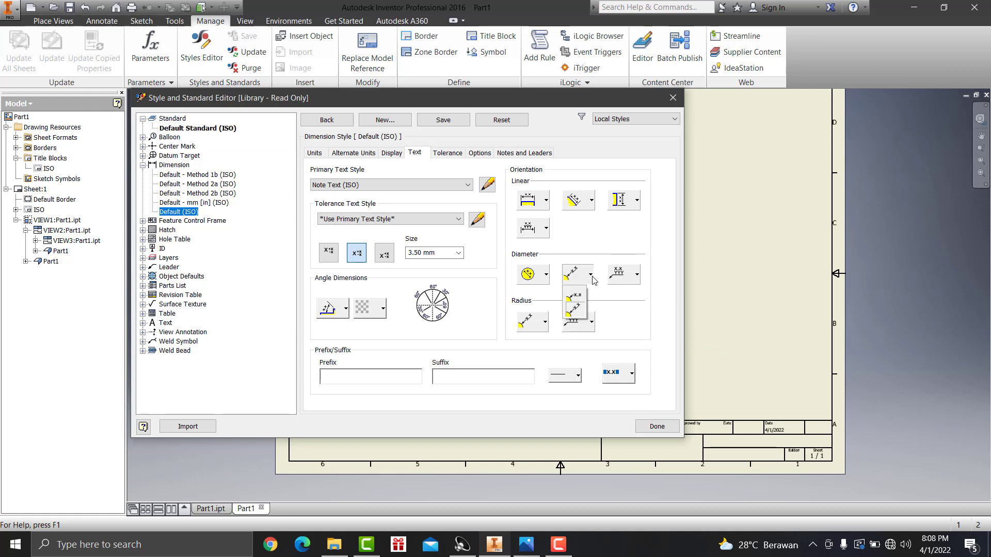
{"action": "left_click", "coordinate": [577, 299]}
{"action": "left_click", "coordinate": [624, 276]}
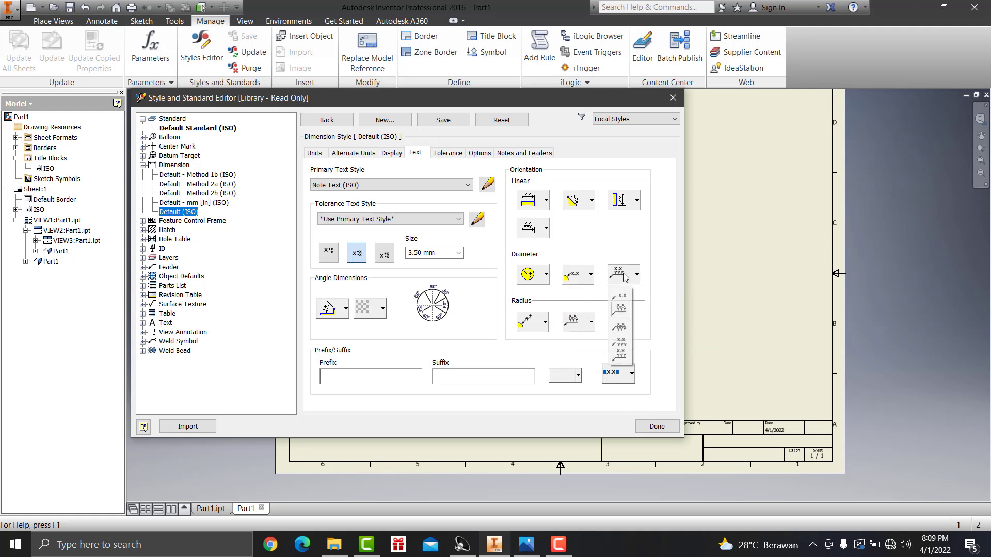
{"action": "left_click", "coordinate": [615, 297]}
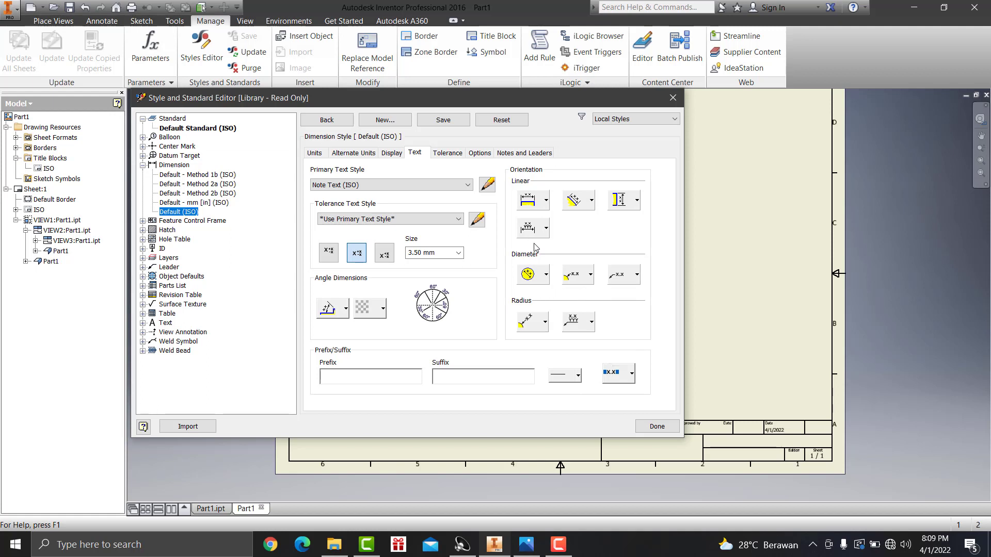
{"action": "left_click", "coordinate": [630, 275]}
{"action": "left_click", "coordinate": [545, 275]}
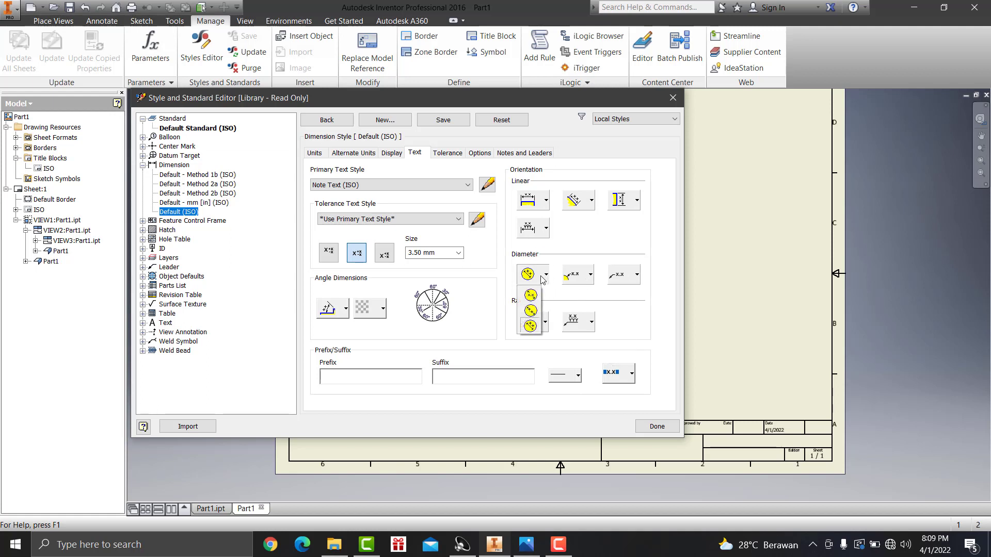
{"action": "left_click", "coordinate": [536, 325]}
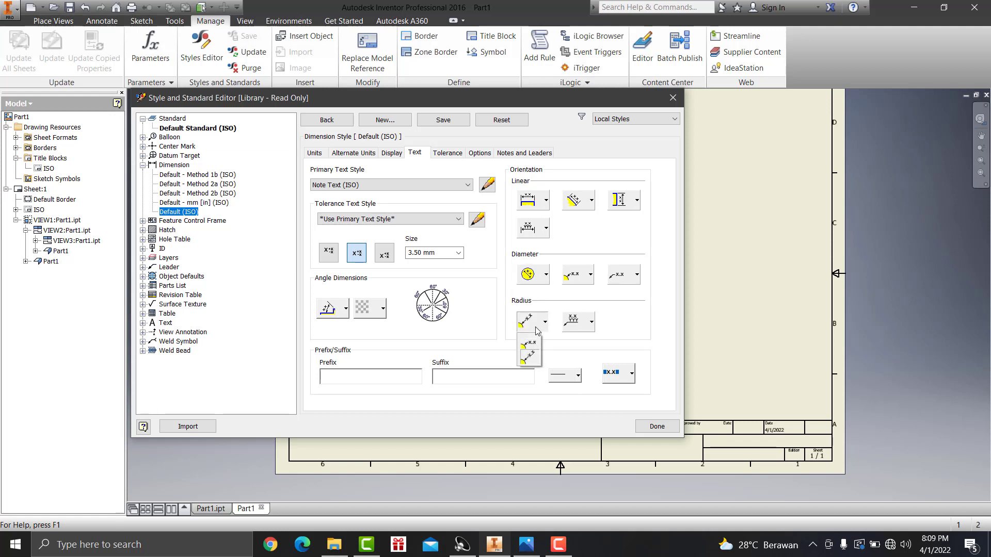
{"action": "left_click", "coordinate": [592, 322]}
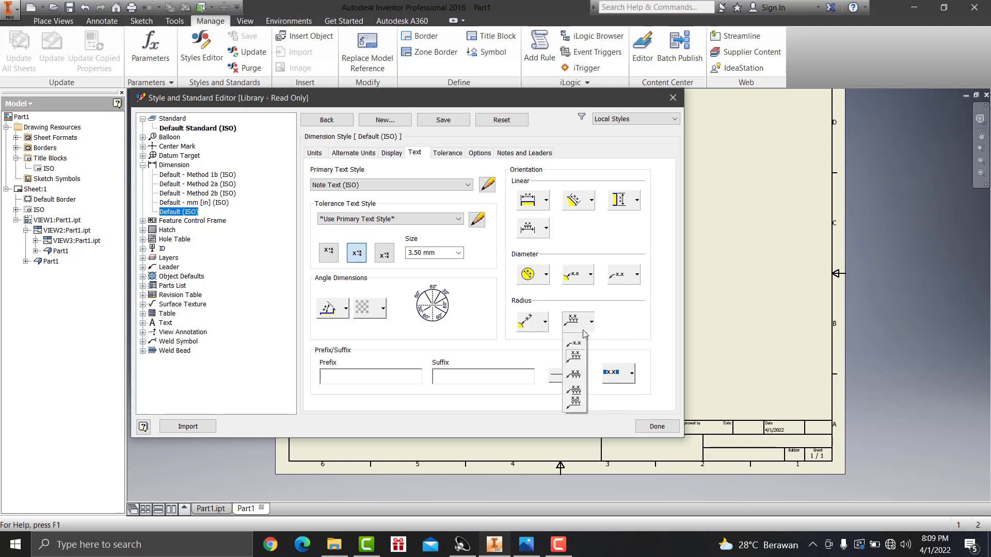
{"action": "left_click", "coordinate": [584, 342]}
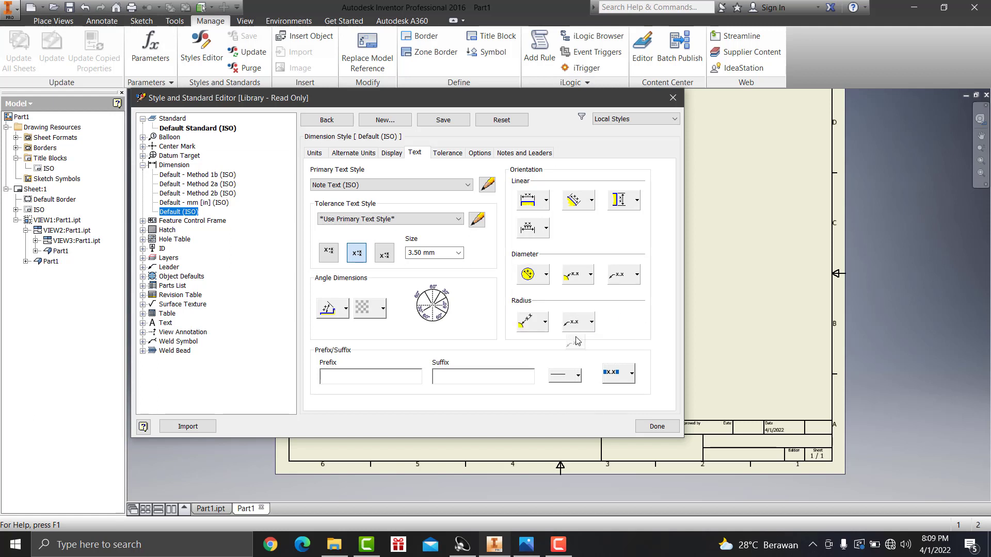
{"action": "left_click", "coordinate": [450, 156]}
Review the Tolerance, Options and Notes and Leaders settings, then save edits on Done.
{"action": "left_click", "coordinate": [403, 184]}
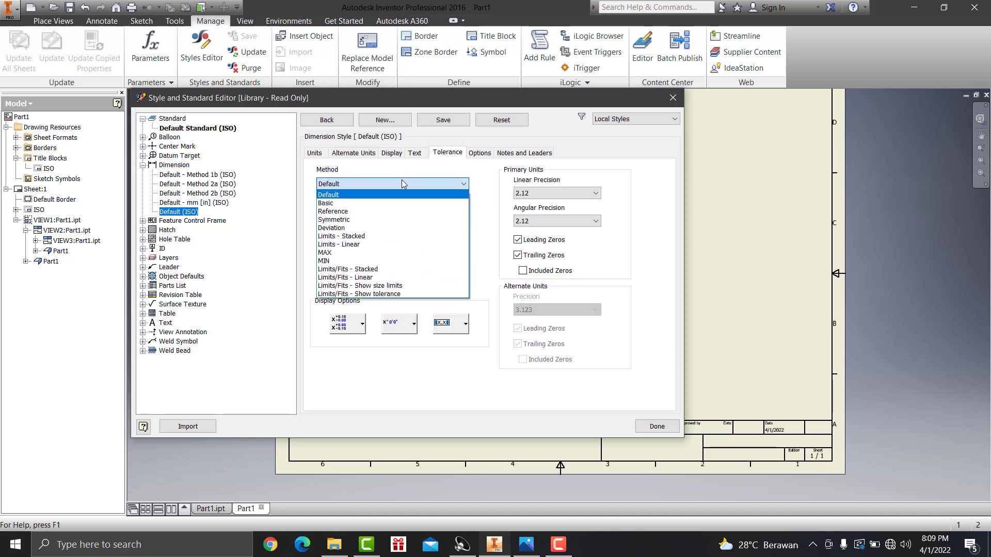
{"action": "left_click", "coordinate": [403, 185]}
{"action": "left_click", "coordinate": [480, 153]}
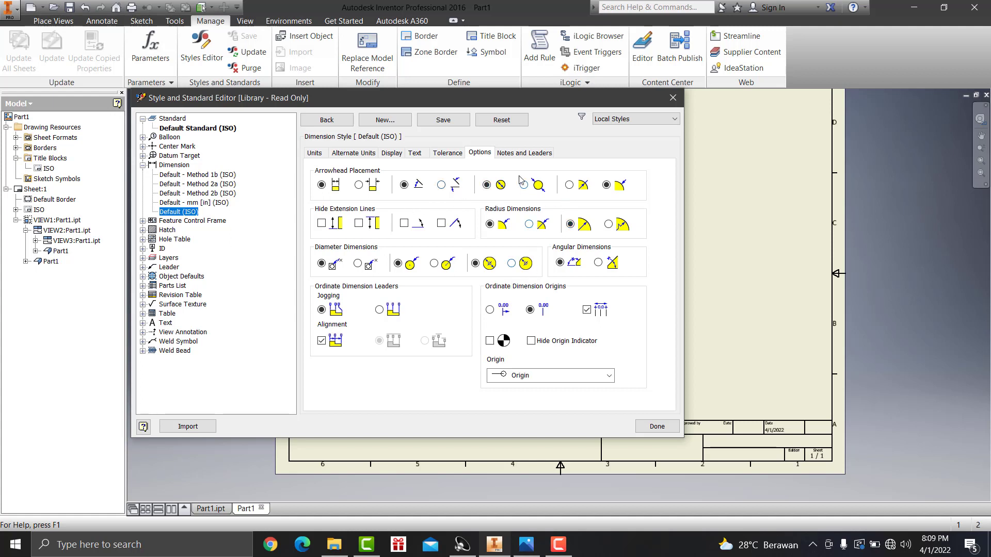
{"action": "left_click", "coordinate": [508, 155]}
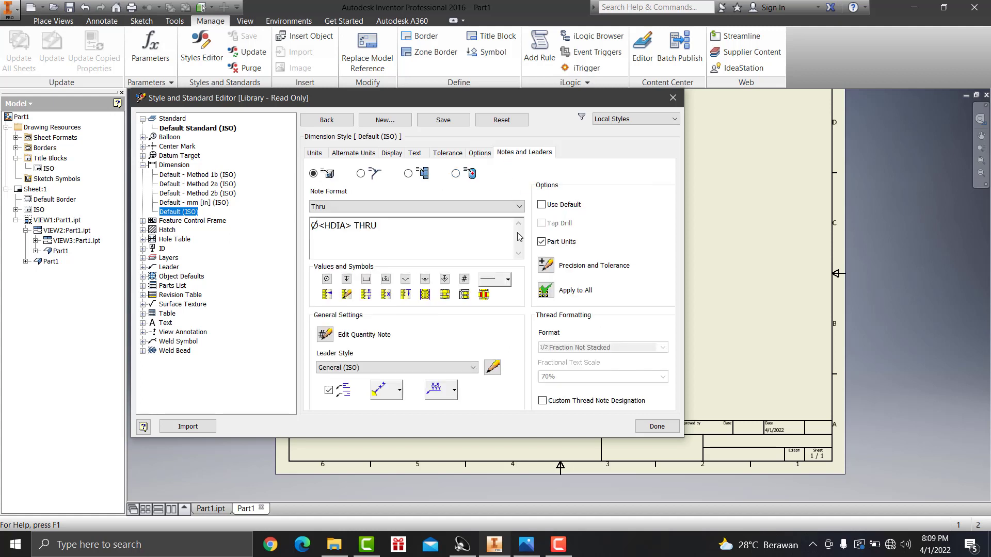
{"action": "left_click", "coordinate": [657, 426]}
{"action": "left_click", "coordinate": [356, 306]}
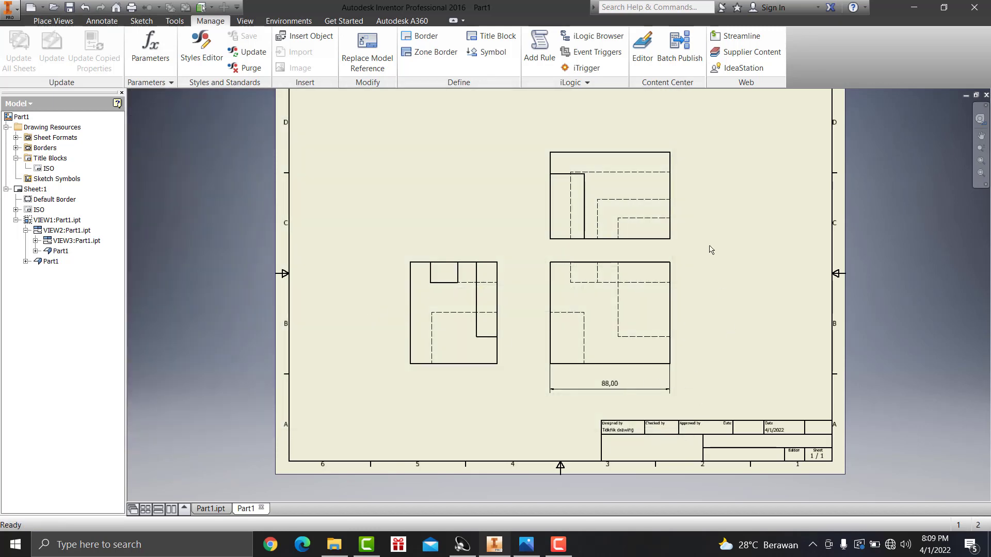
Zoom and pan the sheet to check the width dimension now reads 88.
{"action": "scroll", "coordinate": [530, 305], "scroll_direction": "down", "scroll_amount": 3}
{"action": "scroll", "coordinate": [505, 358], "scroll_direction": "up", "scroll_amount": 2}
{"action": "scroll", "coordinate": [502, 412], "scroll_direction": "up", "scroll_amount": 2}
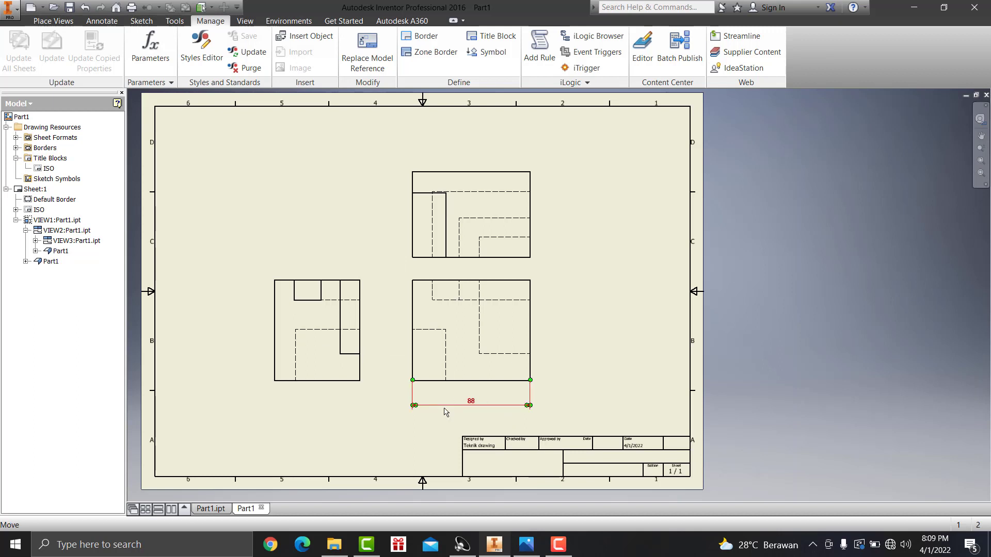
{"action": "scroll", "coordinate": [446, 412], "scroll_direction": "down", "scroll_amount": 5}
{"action": "scroll", "coordinate": [788, 328], "scroll_direction": "up", "scroll_amount": 3}
{"action": "scroll", "coordinate": [687, 333], "scroll_direction": "down", "scroll_amount": 1}
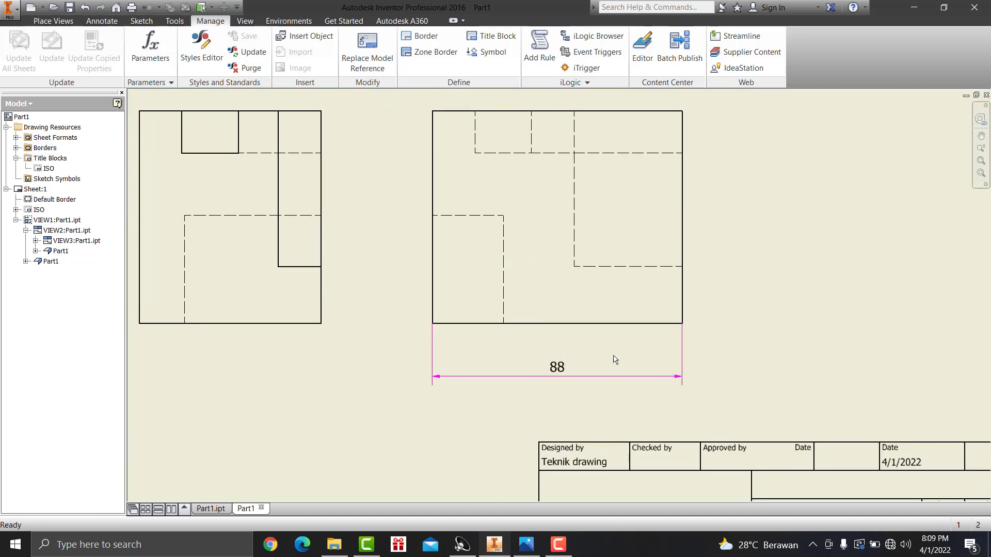
{"action": "middle_click_drag", "start_coordinate": [725, 216], "coordinate": [650, 259]}
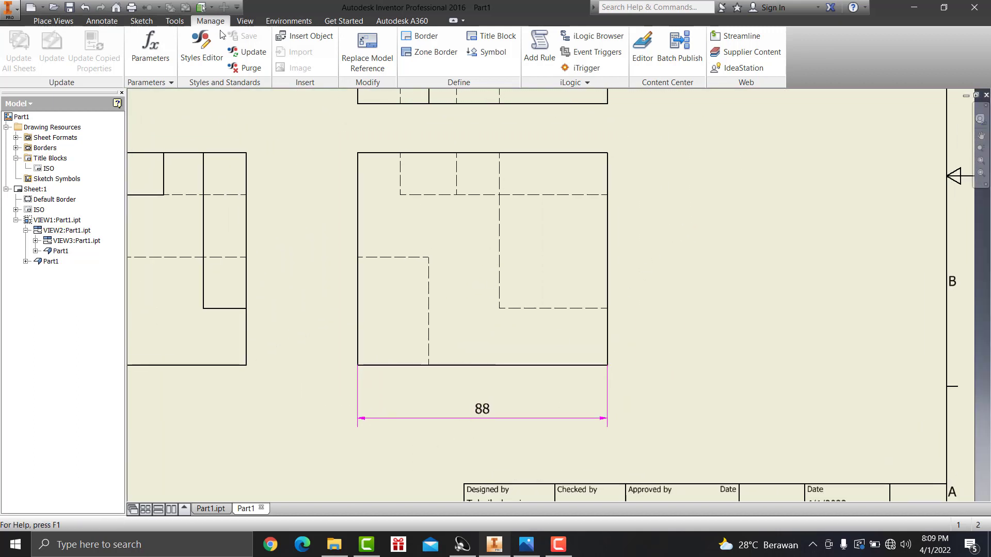
Switch to the Annotate tab and try selecting the lower-right view's right edge.
{"action": "left_click", "coordinate": [54, 22]}
{"action": "left_click", "coordinate": [102, 21]}
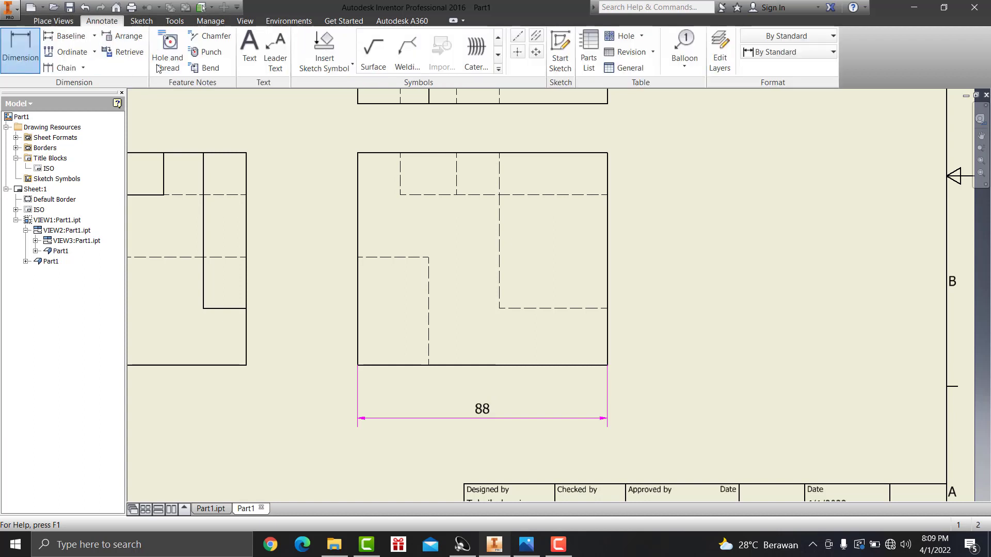
{"action": "key", "text": "Escape"}
{"action": "left_click", "coordinate": [607, 258]}
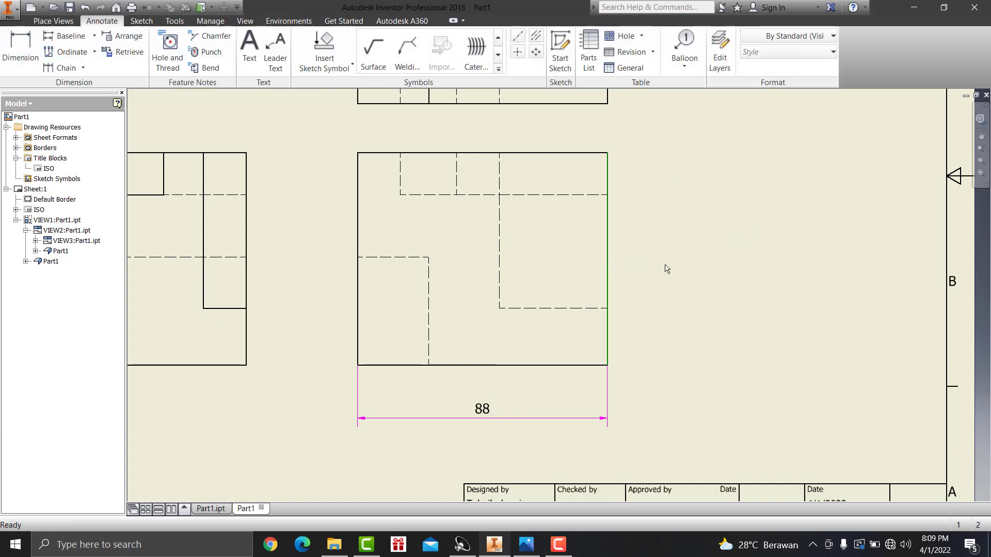
{"action": "scroll", "coordinate": [695, 285], "scroll_direction": "up", "scroll_amount": 2}
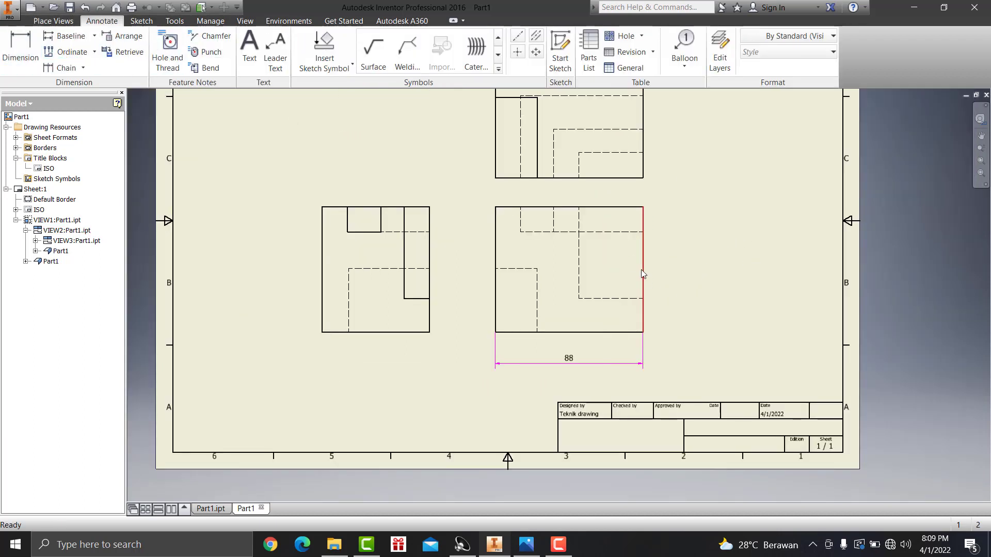
{"action": "left_click", "coordinate": [665, 290]}
Dimension the lower-right view's right edge with a vertical 75, then recentre the sheet.
{"action": "key", "text": "d"}
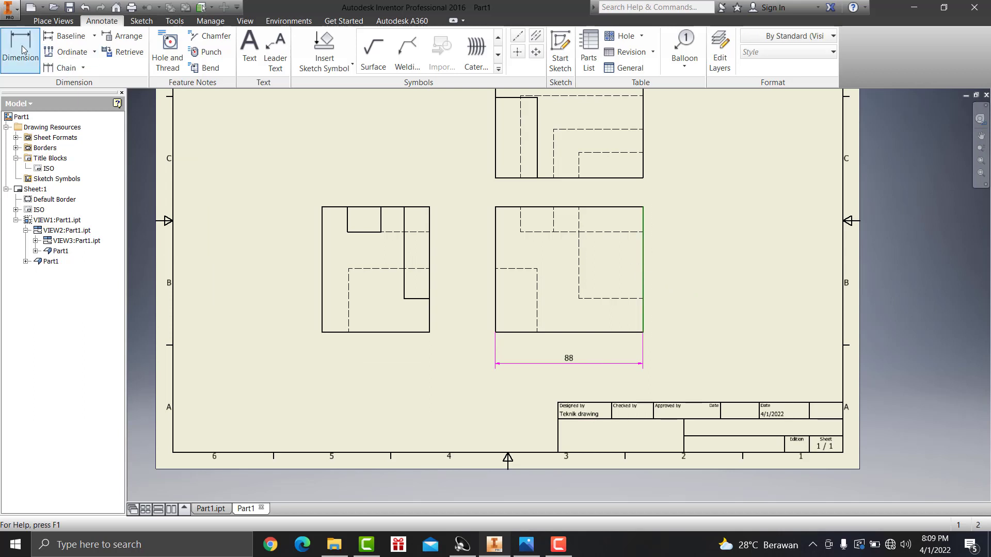
{"action": "left_click", "coordinate": [643, 269]}
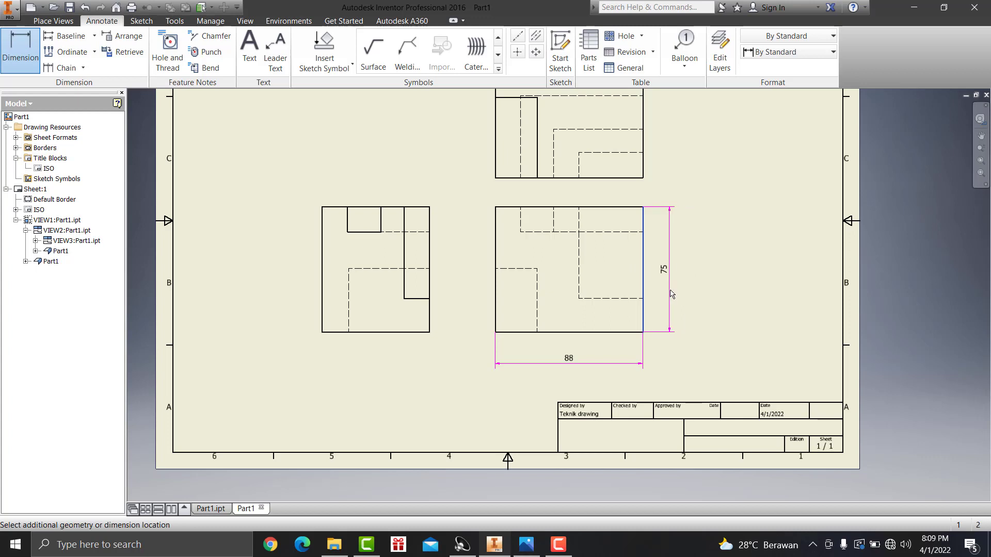
{"action": "left_click", "coordinate": [672, 295]}
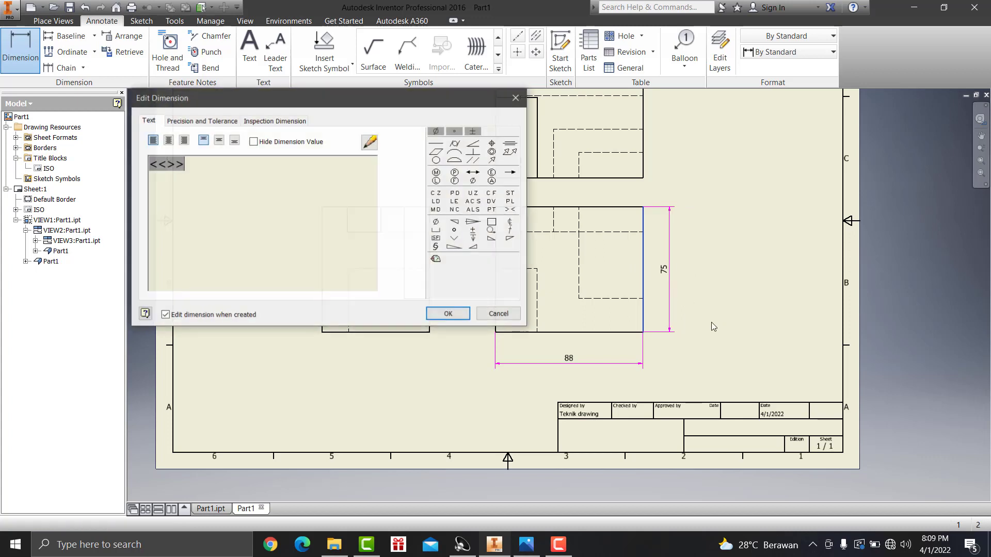
{"action": "left_click", "coordinate": [450, 314]}
{"action": "mouse_move", "coordinate": [521, 264]}
{"action": "middle_mouse_down"}
{"action": "mouse_move", "coordinate": [571, 276]}
{"action": "mouse_move", "coordinate": [577, 294]}
{"action": "middle_mouse_up"}
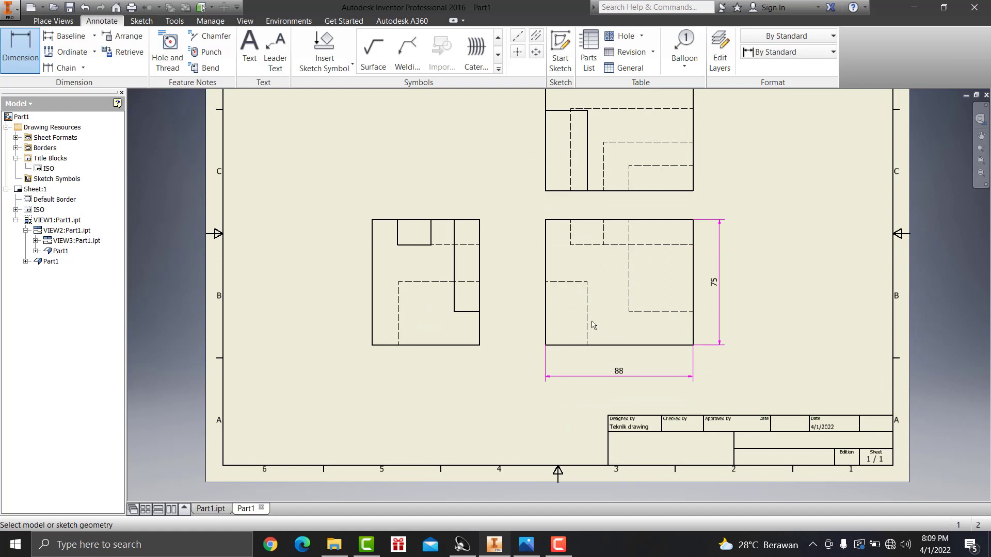
{"action": "scroll", "coordinate": [573, 258], "scroll_direction": "up", "scroll_amount": 3}
{"action": "scroll", "coordinate": [562, 295], "scroll_direction": "up", "scroll_amount": 2}
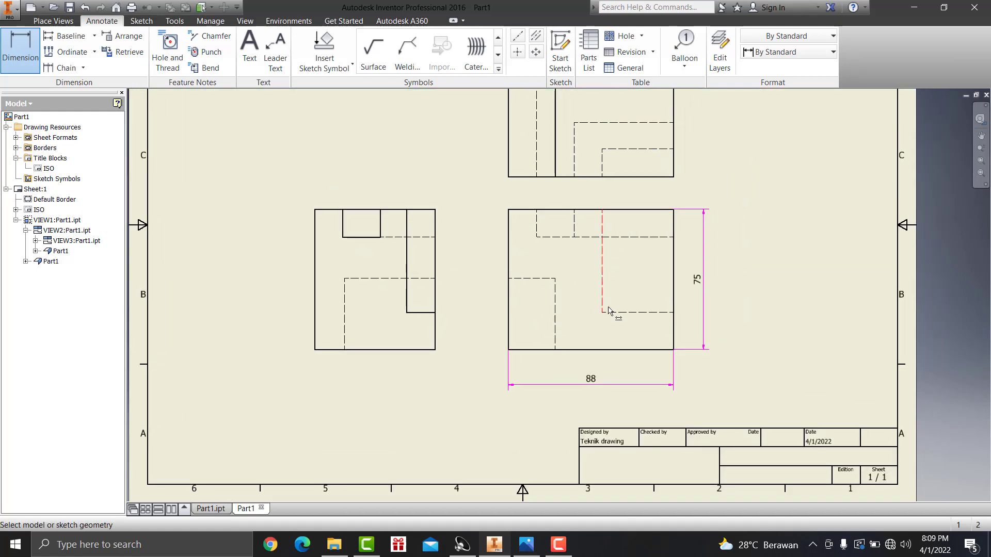
{"action": "middle_click_drag", "start_coordinate": [566, 278], "coordinate": [642, 287]}
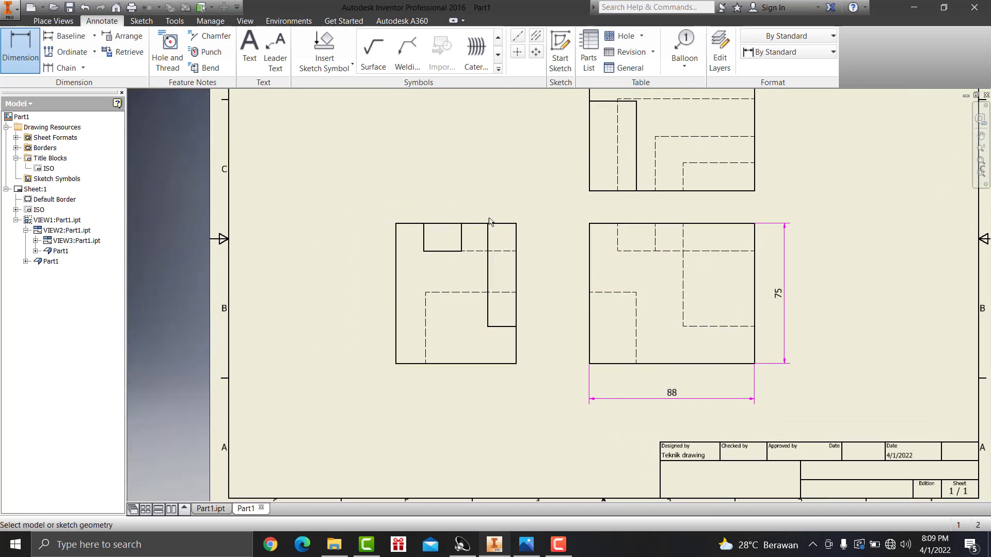
{"action": "mouse_move", "coordinate": [552, 332]}
{"action": "middle_mouse_down"}
{"action": "mouse_move", "coordinate": [571, 325]}
{"action": "mouse_move", "coordinate": [529, 381]}
{"action": "middle_mouse_up"}
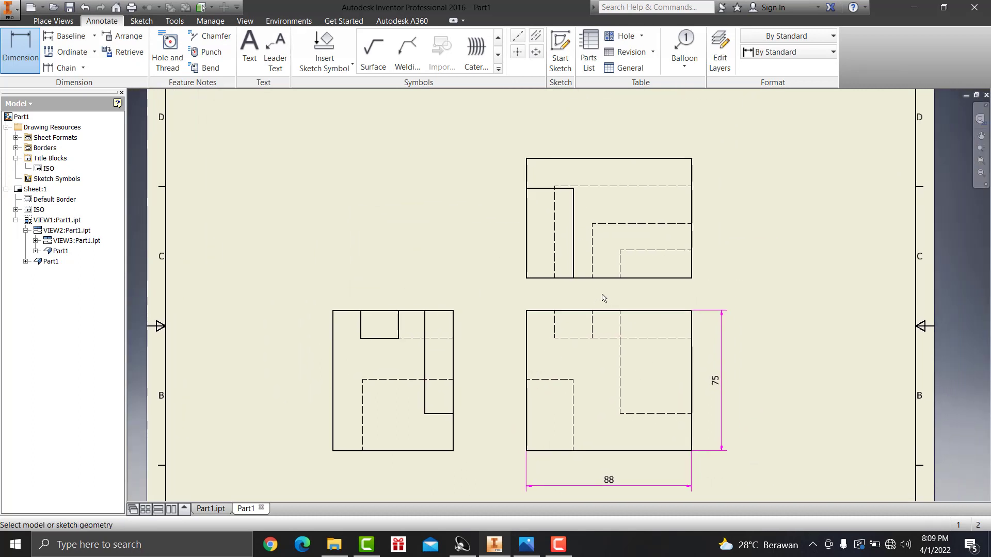
{"action": "middle_click_drag", "start_coordinate": [628, 265], "coordinate": [632, 164]}
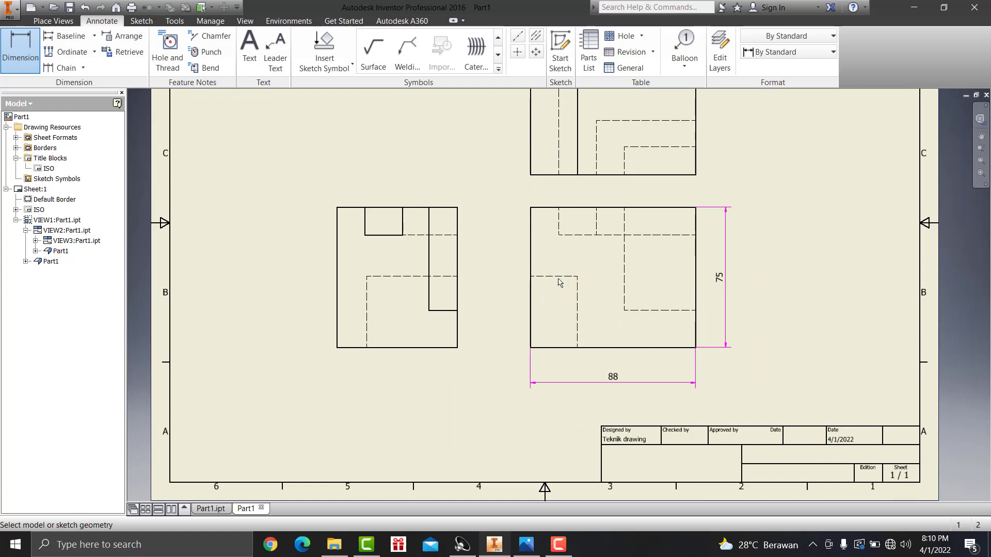
Dimension the lower-right view's hidden steps at 25, 38 and 15.
{"action": "left_click", "coordinate": [557, 276]}
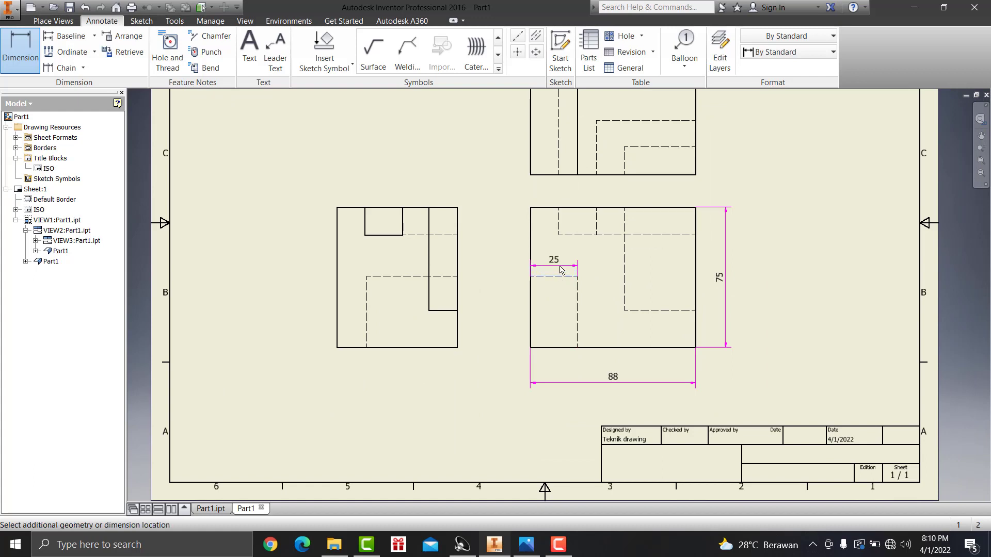
{"action": "left_click", "coordinate": [561, 269]}
{"action": "left_click", "coordinate": [448, 314]}
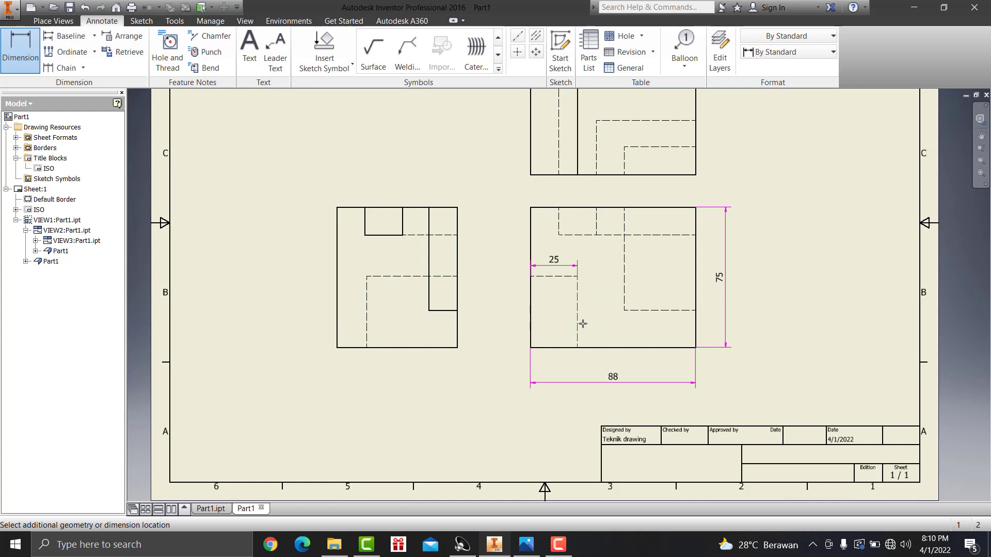
{"action": "left_click", "coordinate": [579, 277]}
{"action": "left_click", "coordinate": [596, 310]}
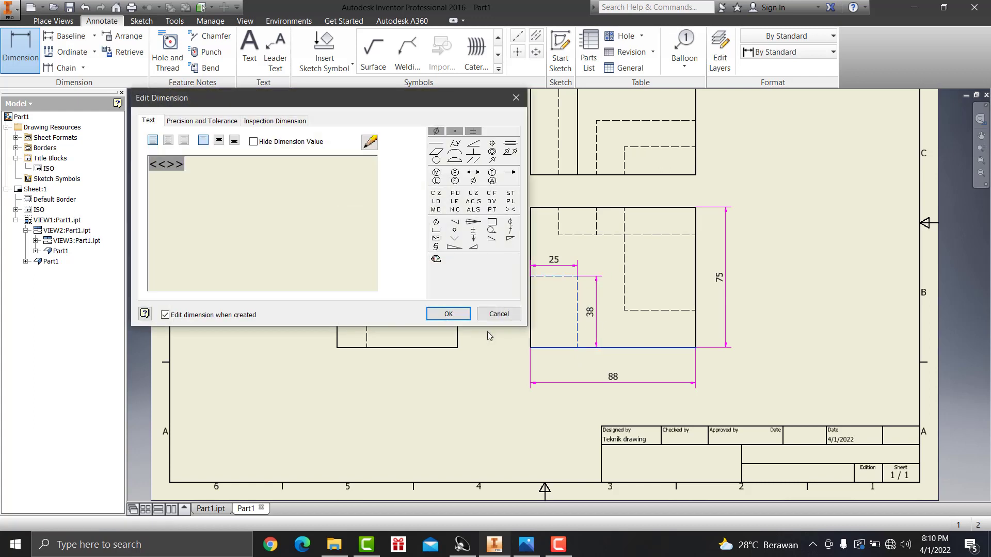
{"action": "left_click", "coordinate": [449, 314]}
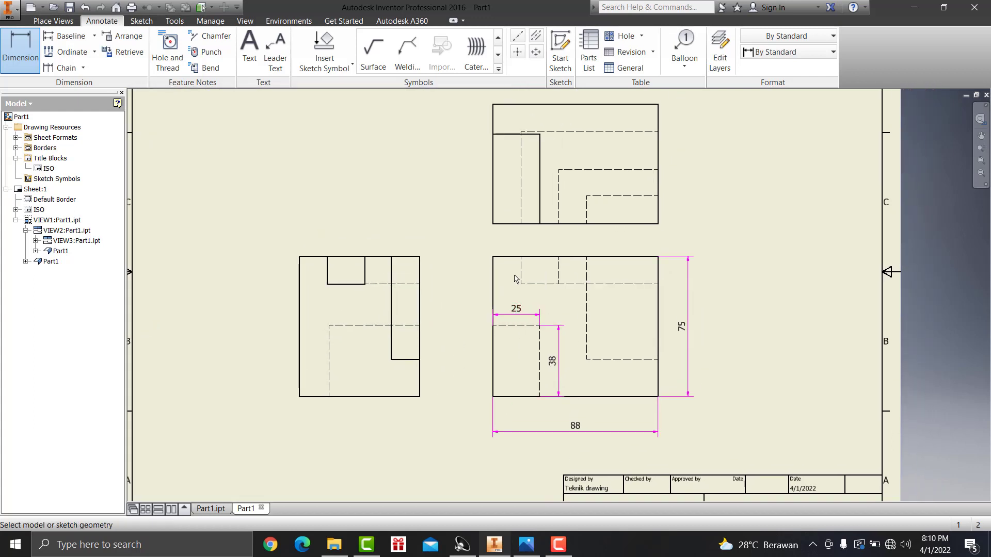
{"action": "left_click", "coordinate": [522, 273]}
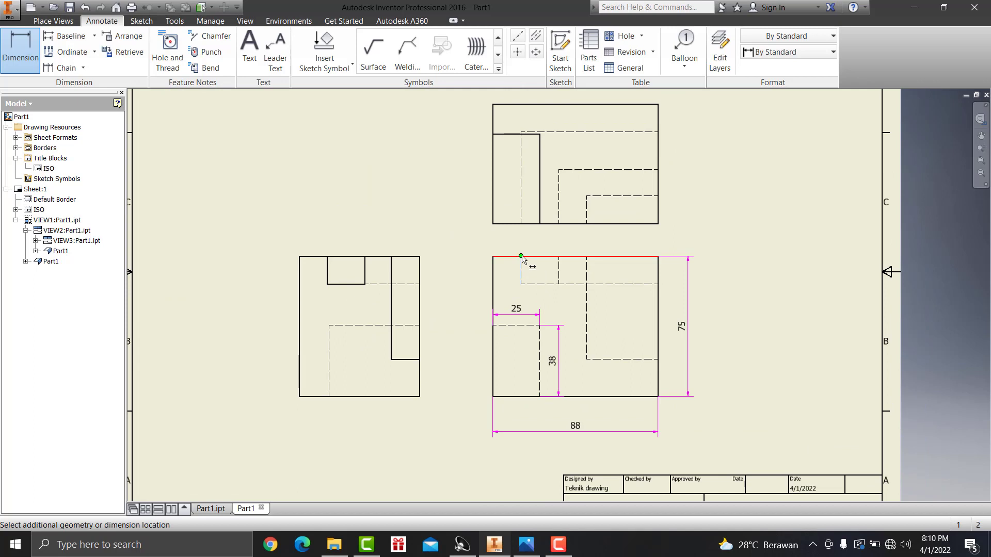
{"action": "left_click", "coordinate": [521, 257]}
{"action": "left_click", "coordinate": [466, 273]}
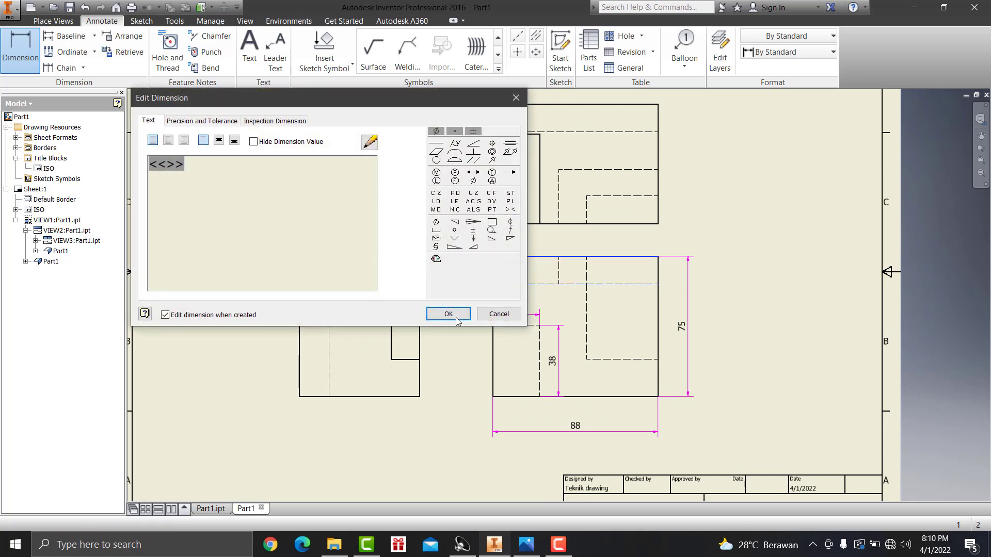
{"action": "left_click", "coordinate": [448, 313]}
Add the horizontal 38 and vertical 55 hidden-edge dimensions to the lower-right view.
{"action": "middle_click_drag", "start_coordinate": [607, 291], "coordinate": [641, 258]}
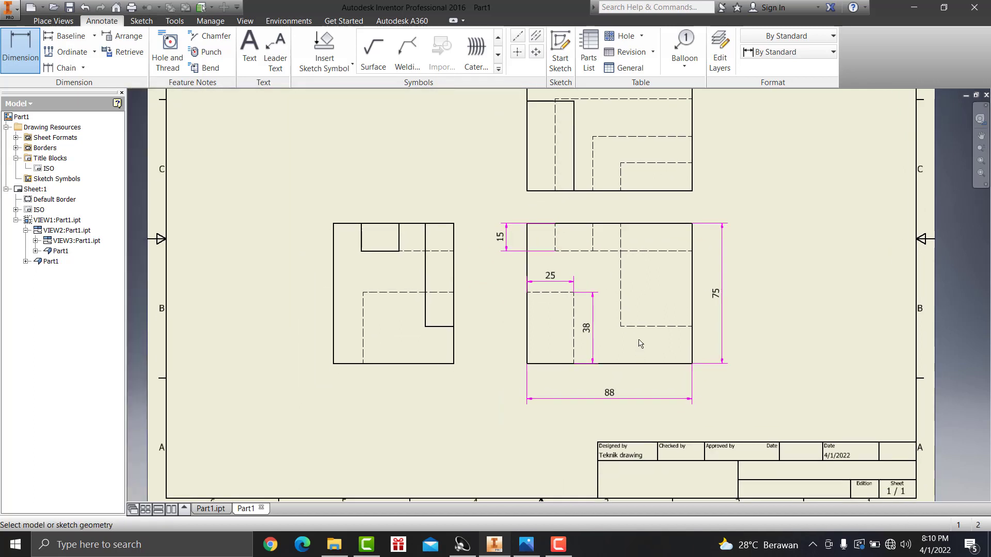
{"action": "left_click", "coordinate": [640, 328]}
{"action": "left_click", "coordinate": [641, 346]}
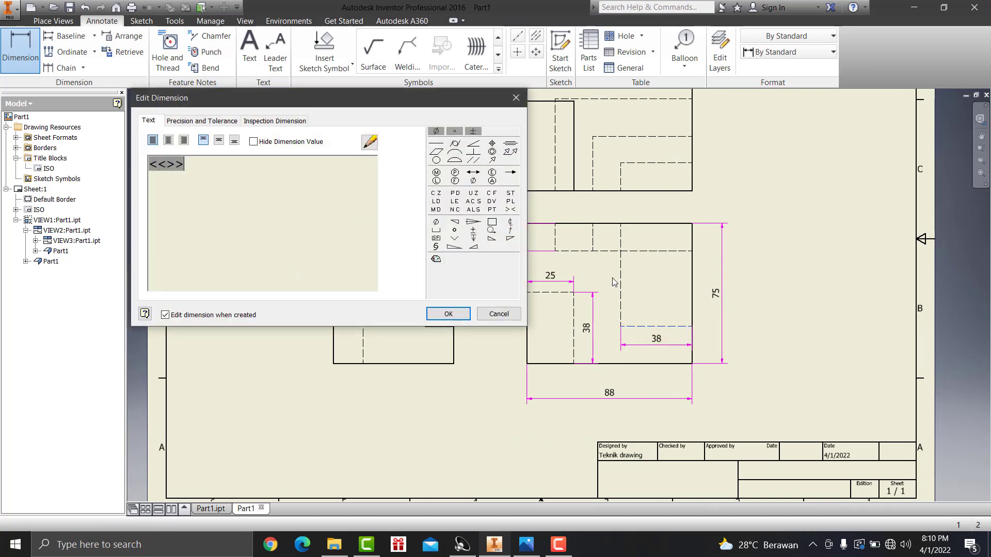
{"action": "left_click", "coordinate": [449, 316]}
{"action": "left_click", "coordinate": [620, 281]}
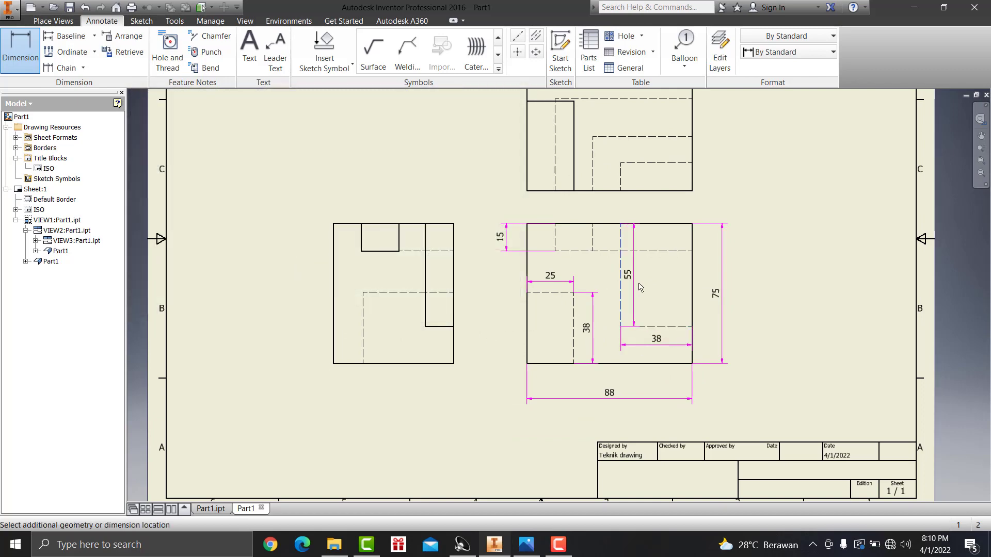
{"action": "left_click", "coordinate": [643, 279]}
{"action": "left_click", "coordinate": [449, 314]}
{"action": "scroll", "coordinate": [482, 328], "scroll_direction": "down", "scroll_amount": 1}
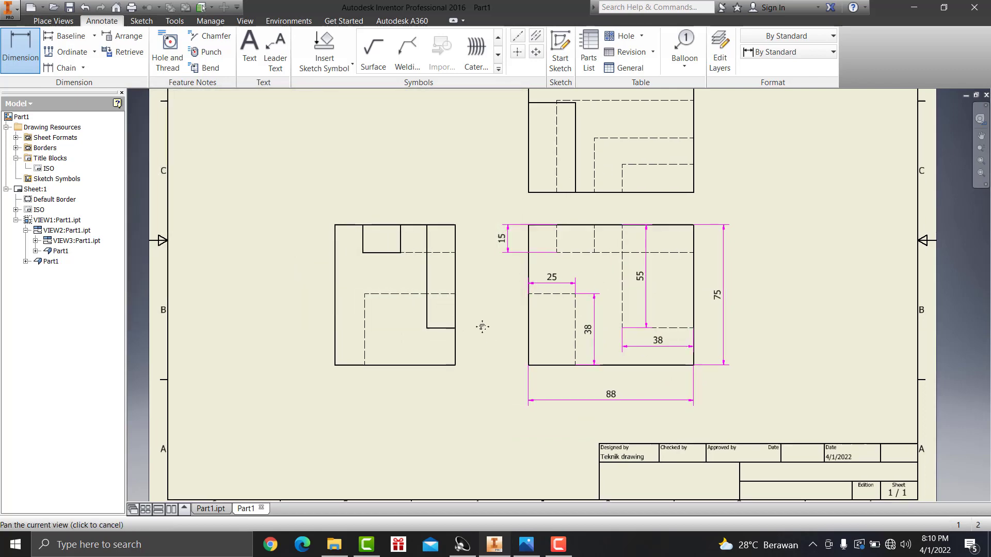
{"action": "scroll", "coordinate": [465, 348], "scroll_direction": "up", "scroll_amount": 1}
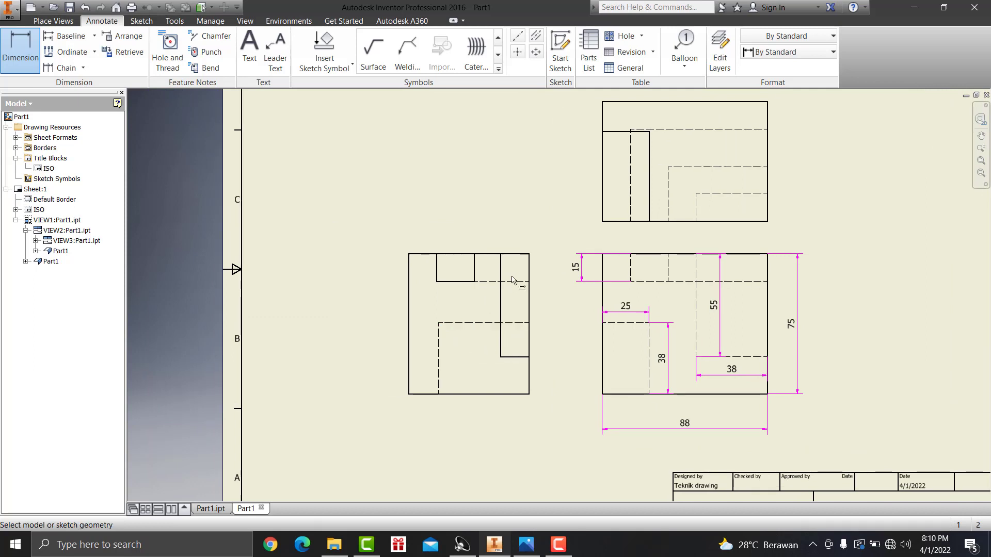
{"action": "scroll", "coordinate": [448, 294], "scroll_direction": "down", "scroll_amount": 1}
{"action": "scroll", "coordinate": [709, 205], "scroll_direction": "up", "scroll_amount": 1}
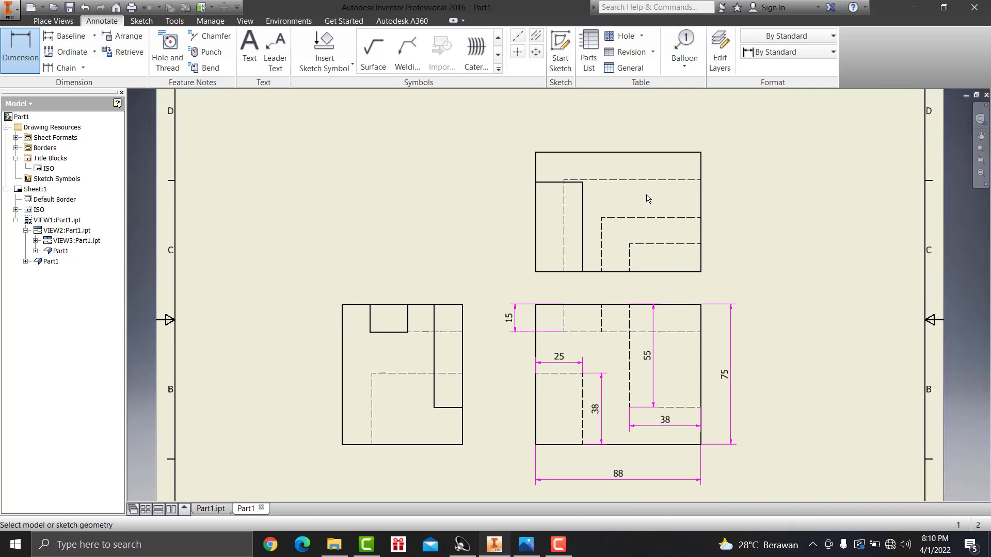
Dimension the left view's width as 48.
{"action": "middle_click_drag", "start_coordinate": [649, 199], "coordinate": [762, 114]}
{"action": "left_click", "coordinate": [519, 288]}
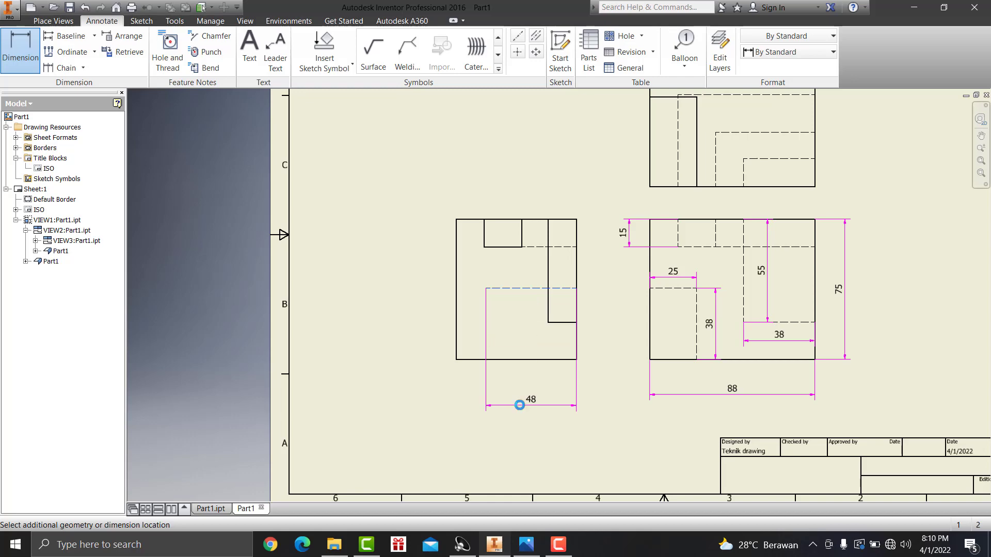
{"action": "left_click", "coordinate": [519, 405]}
{"action": "left_click", "coordinate": [449, 313]}
{"action": "left_click", "coordinate": [487, 326]}
{"action": "scroll", "coordinate": [473, 381], "scroll_direction": "up", "scroll_amount": 5}
{"action": "scroll", "coordinate": [501, 378], "scroll_direction": "down", "scroll_amount": 3}
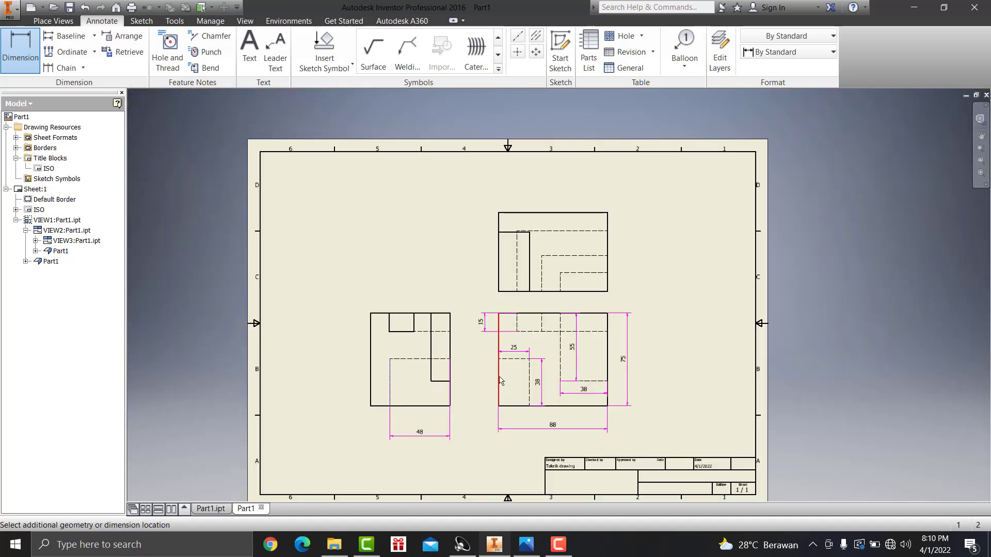
Create projected isometric view VIEW4 from the parent view at the sheet's lower left.
{"action": "left_click", "coordinate": [52, 21]}
{"action": "left_click", "coordinate": [101, 21]}
{"action": "left_click", "coordinate": [43, 23]}
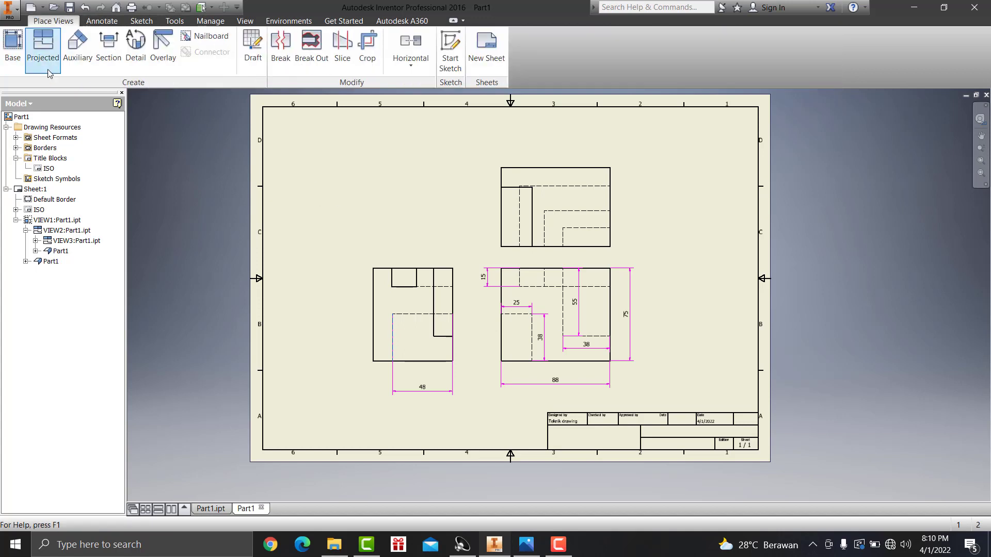
{"action": "left_click", "coordinate": [44, 41]}
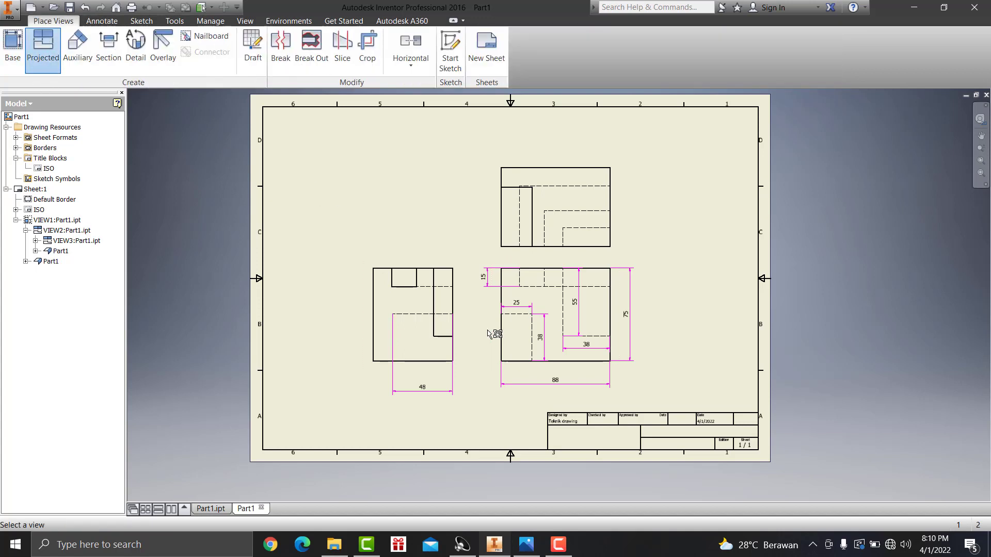
{"action": "left_click", "coordinate": [534, 341]}
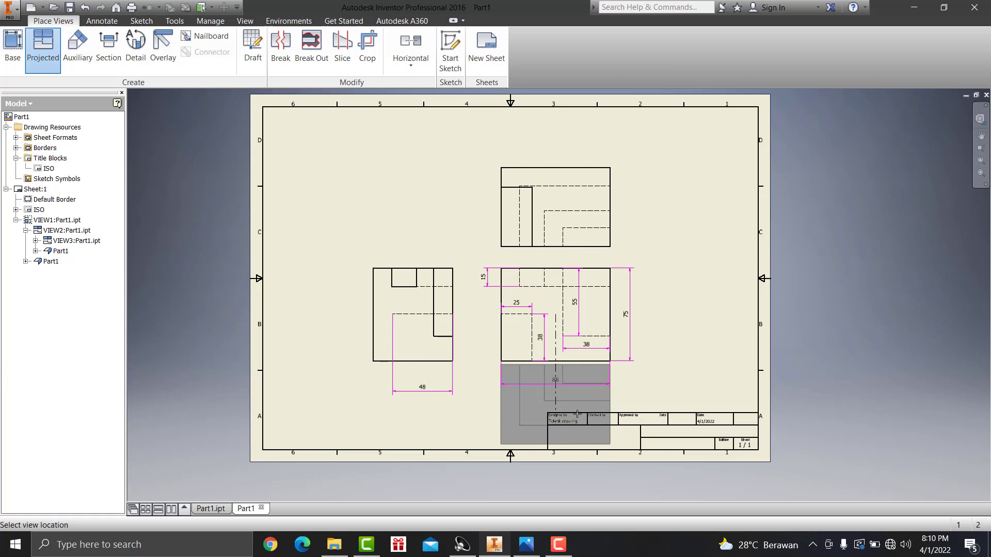
{"action": "left_click", "coordinate": [36, 49]}
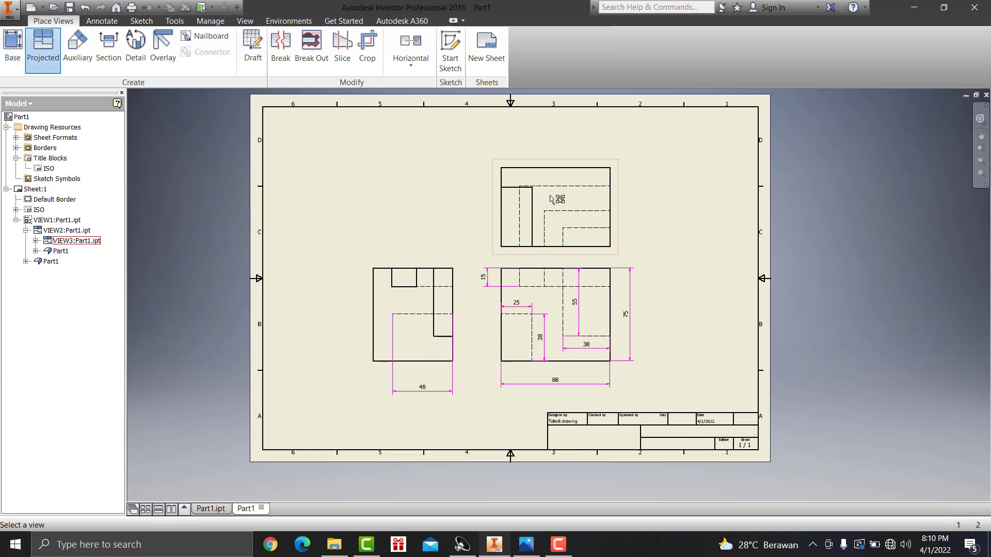
{"action": "left_click", "coordinate": [521, 227]}
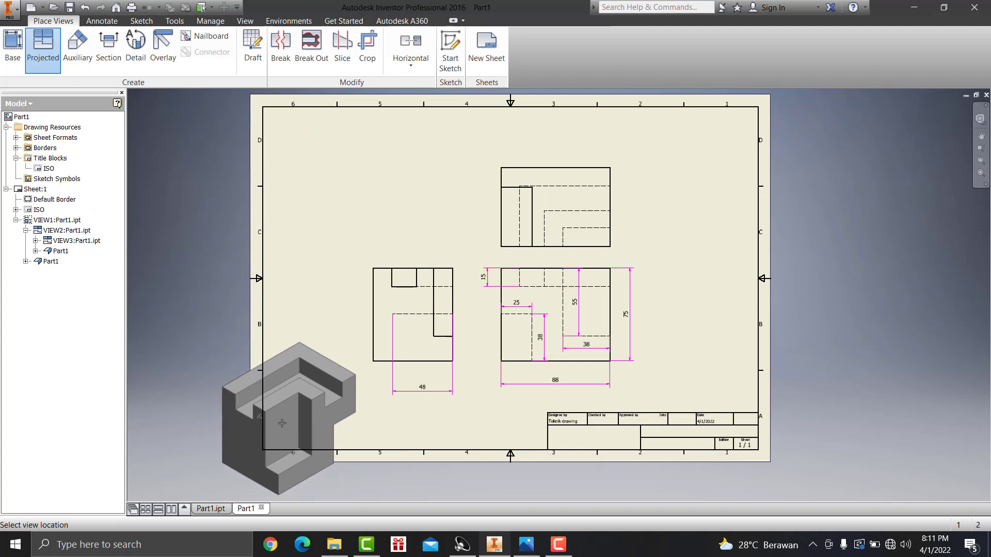
{"action": "left_click", "coordinate": [288, 420]}
{"action": "right_click", "coordinate": [284, 423]}
{"action": "left_click", "coordinate": [325, 423]}
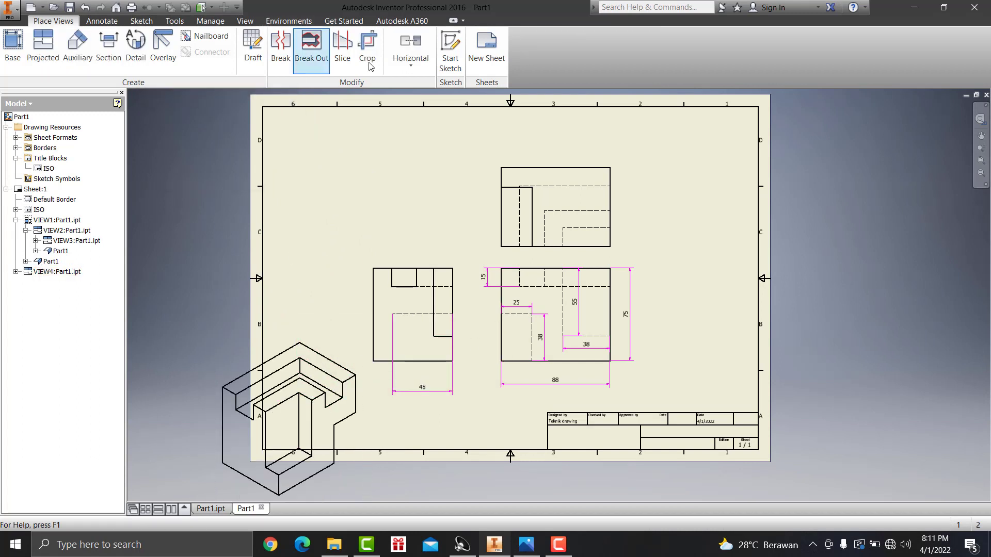
Move the isometric view to the sheet's upper right corner.
{"action": "left_click", "coordinate": [230, 410]}
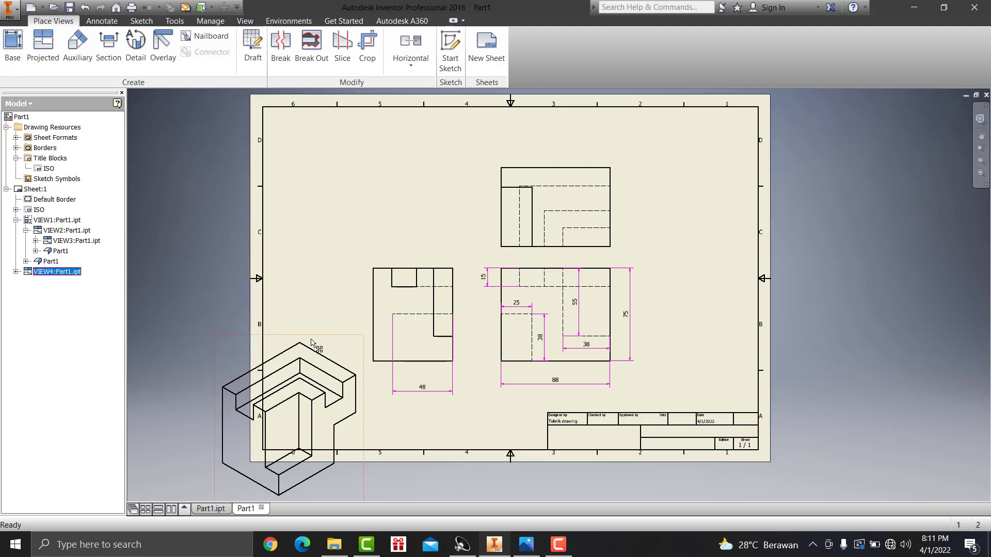
{"action": "left_click_drag", "start_coordinate": [309, 339], "coordinate": [730, 150]}
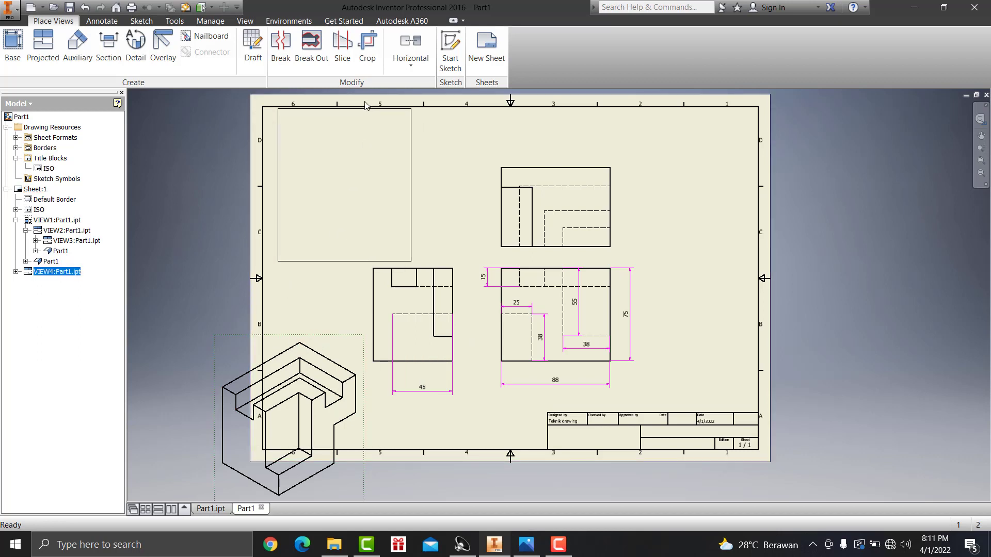
{"action": "left_click_drag", "start_coordinate": [731, 150], "coordinate": [711, 118]}
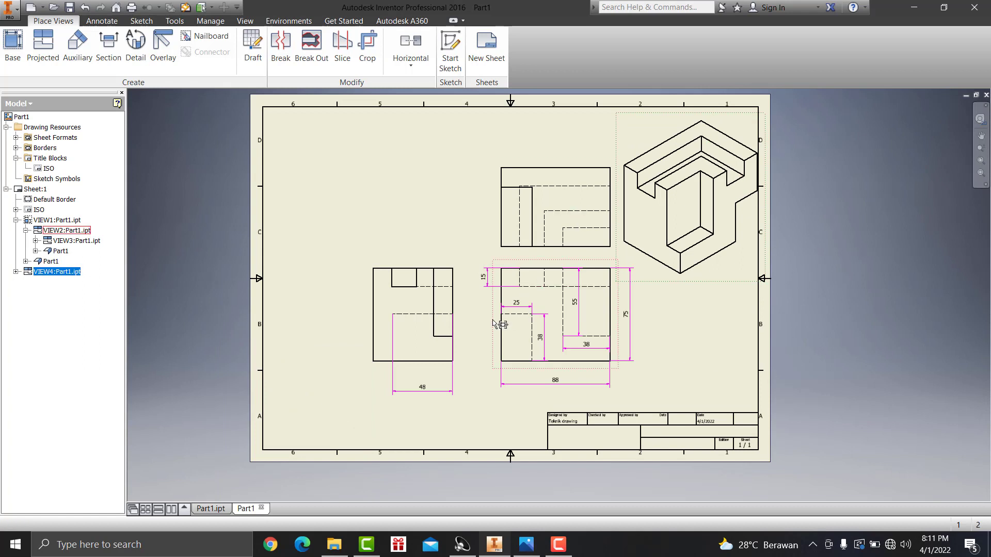
{"action": "key", "text": "Escape"}
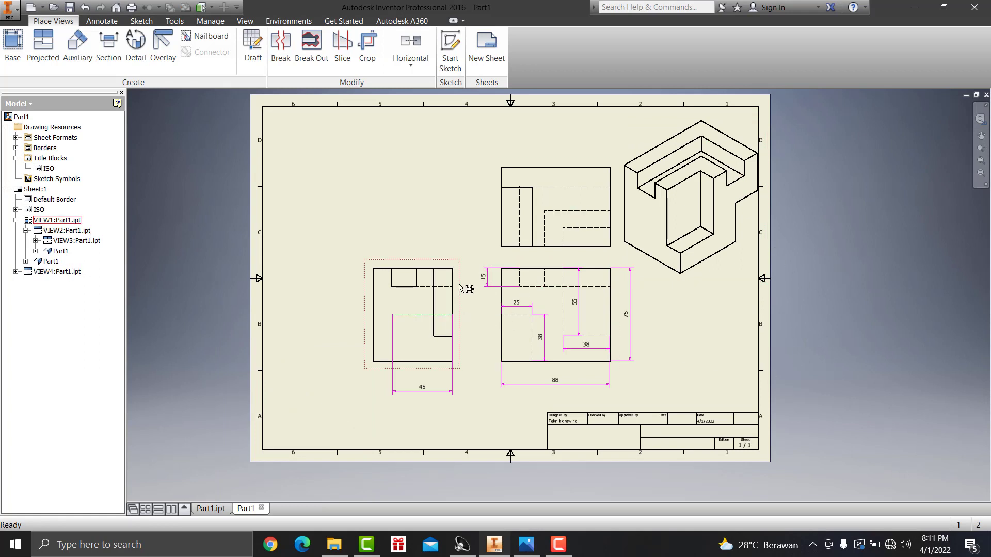
Shift the three orthographic views left and nudge the isometric view beside them.
{"action": "left_click", "coordinate": [461, 288]}
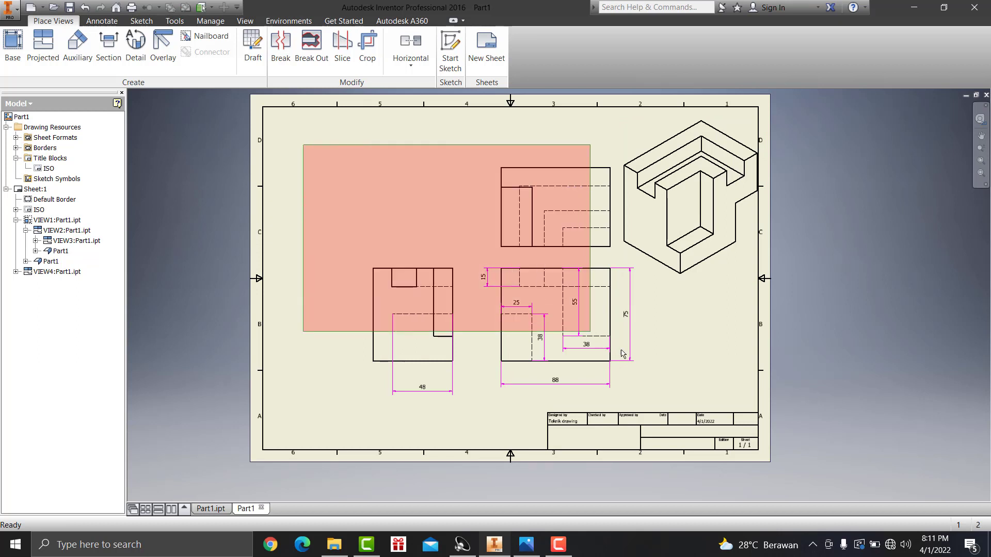
{"action": "left_click_drag", "start_coordinate": [302, 144], "coordinate": [650, 387]}
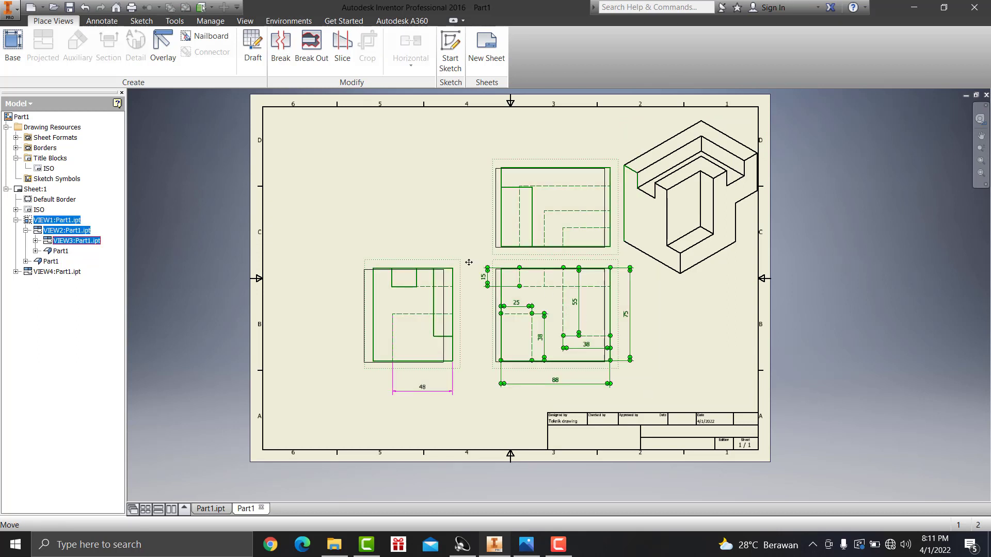
{"action": "left_click_drag", "start_coordinate": [516, 261], "coordinate": [449, 264]}
{"action": "left_click_drag", "start_coordinate": [621, 255], "coordinate": [581, 287]}
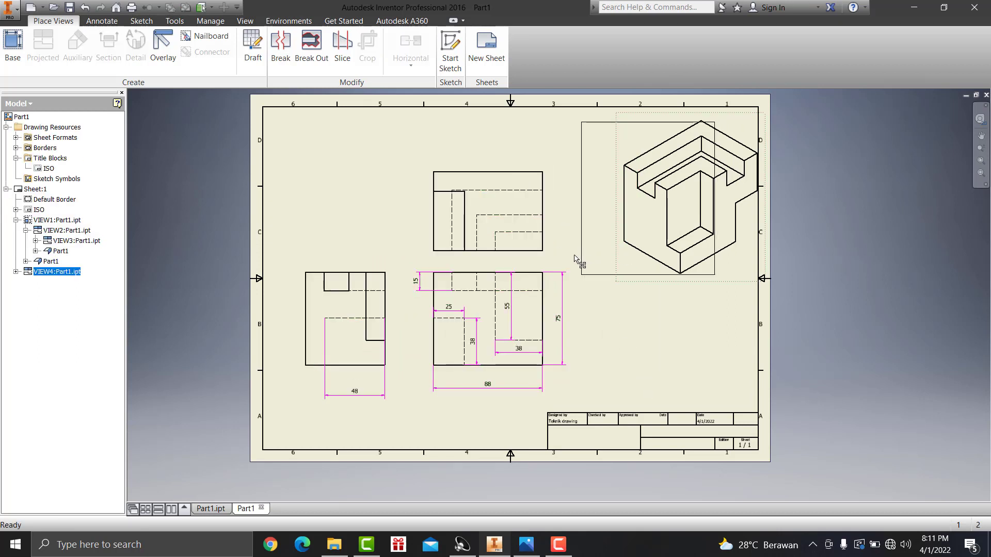
{"action": "left_click", "coordinate": [681, 385]}
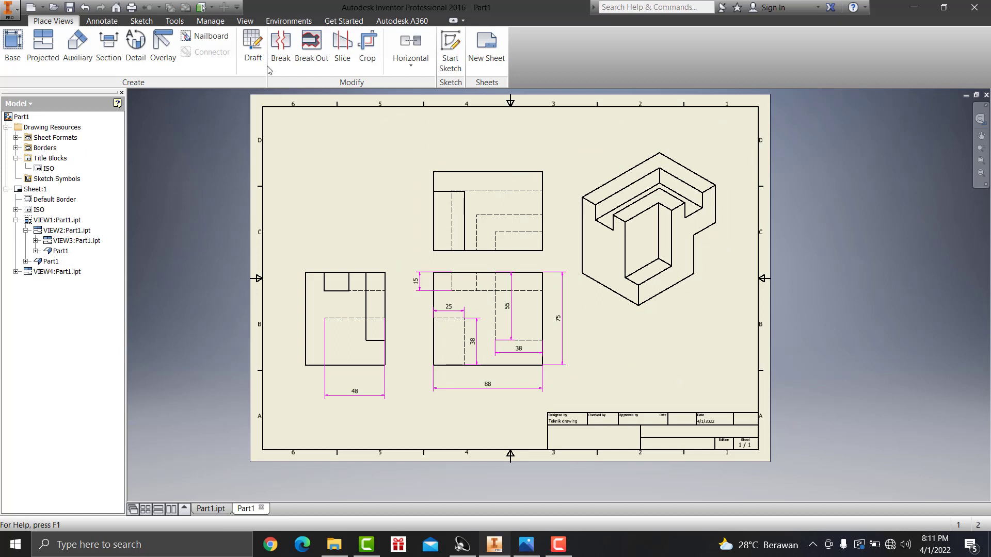
{"action": "scroll", "coordinate": [448, 235], "scroll_direction": "down", "scroll_amount": 3}
Check the finished four-view layout and show the application menu's Export options.
{"action": "left_click", "coordinate": [101, 21]}
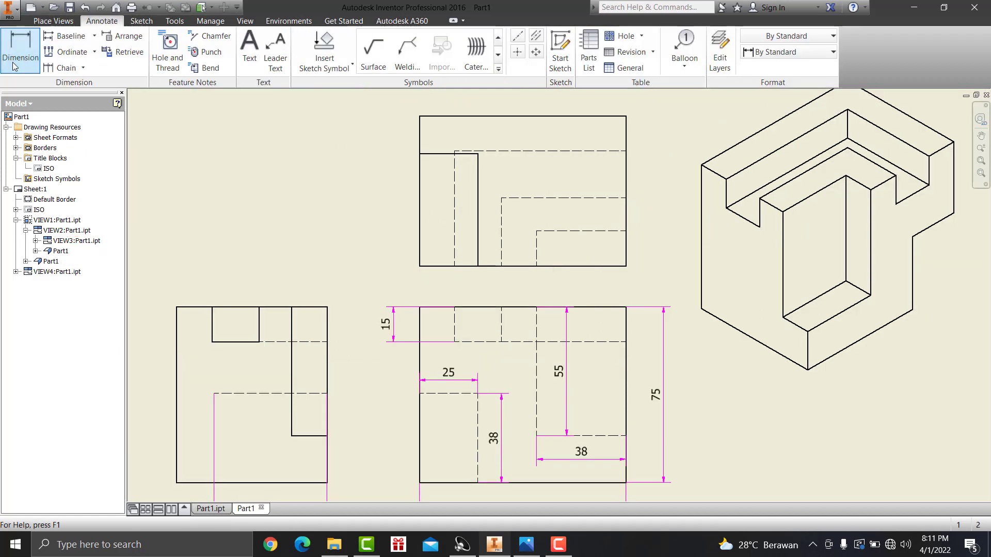
{"action": "left_click", "coordinate": [592, 174]}
{"action": "left_click", "coordinate": [666, 149]}
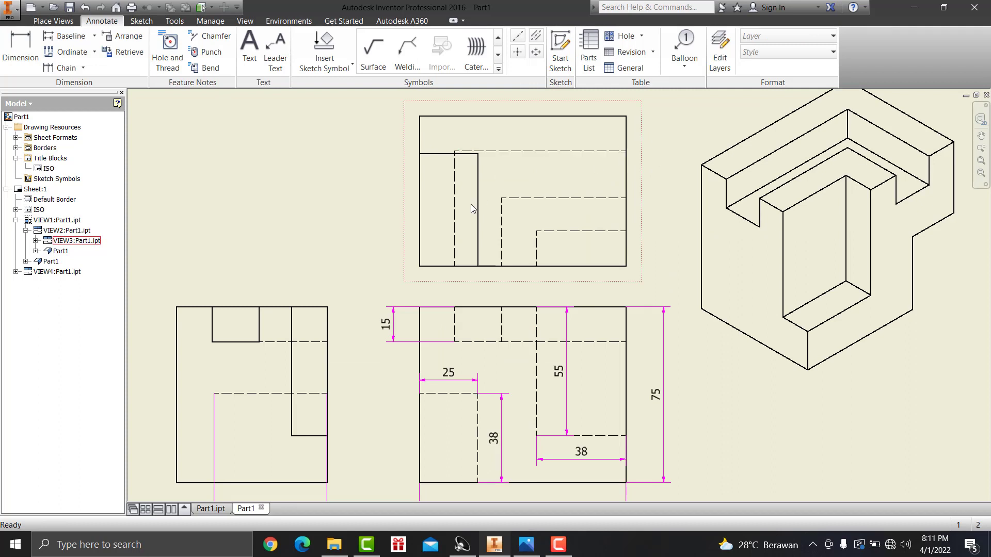
{"action": "scroll", "coordinate": [471, 207], "scroll_direction": "up", "scroll_amount": 3}
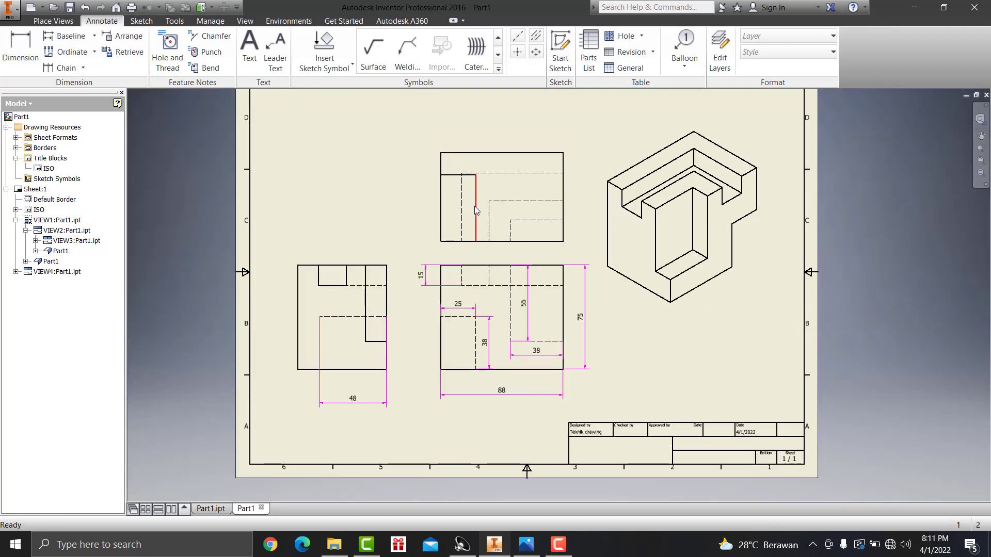
{"action": "left_click", "coordinate": [492, 236]}
{"action": "left_click", "coordinate": [477, 209]}
{"action": "key", "text": "Escape"}
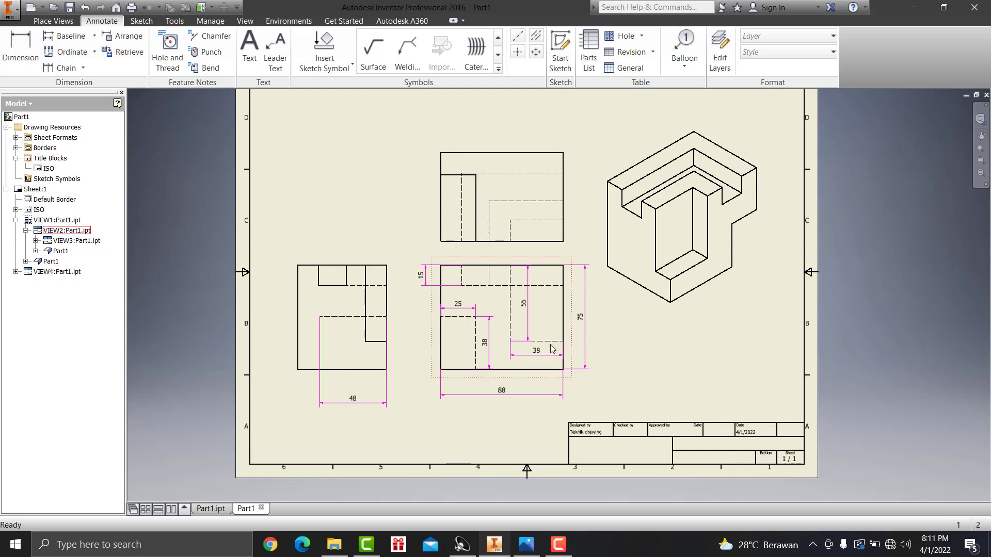
{"action": "scroll", "coordinate": [583, 323], "scroll_direction": "down", "scroll_amount": 3}
{"action": "scroll", "coordinate": [584, 323], "scroll_direction": "up", "scroll_amount": 5}
{"action": "scroll", "coordinate": [561, 312], "scroll_direction": "down", "scroll_amount": 4}
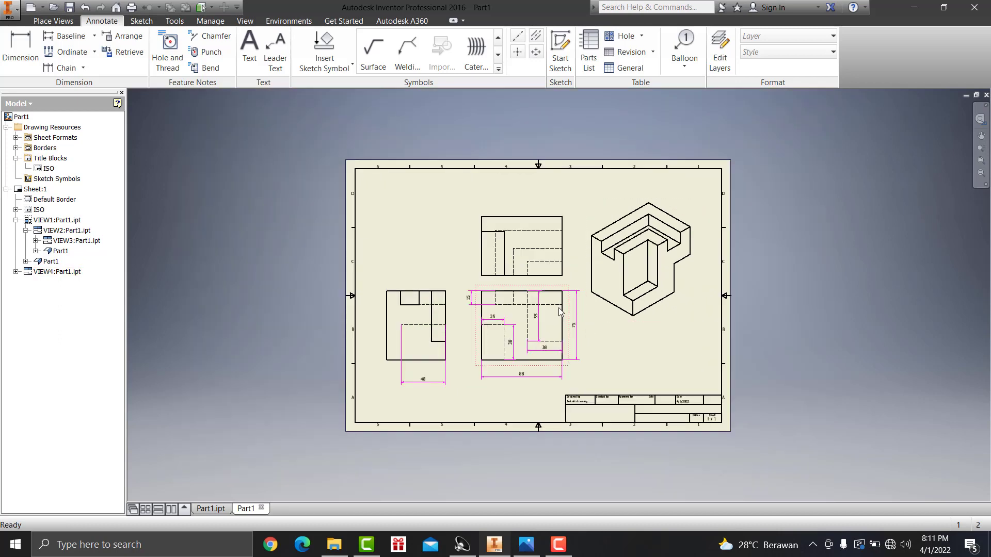
{"action": "left_click", "coordinate": [19, 4]}
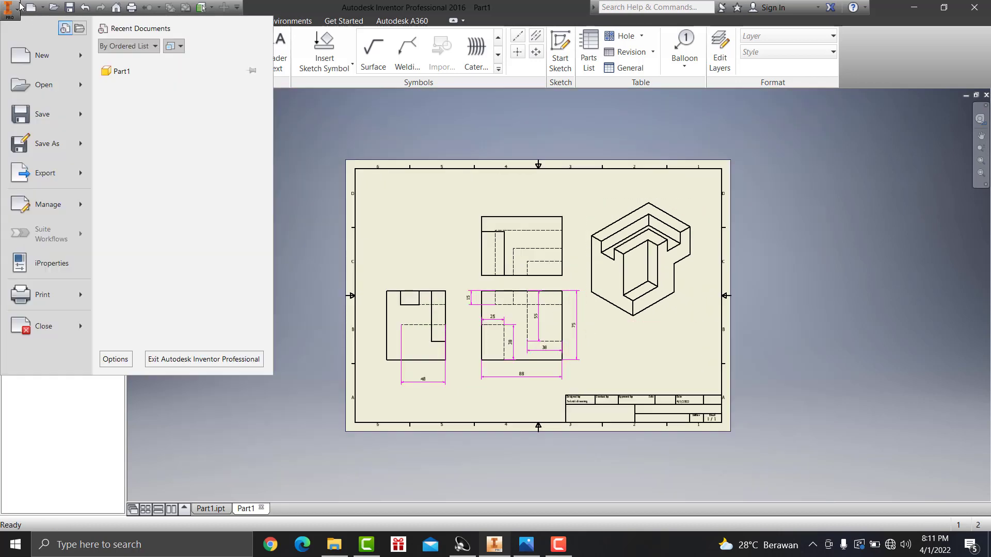
{"action": "mouse_move", "coordinate": [45, 173]}
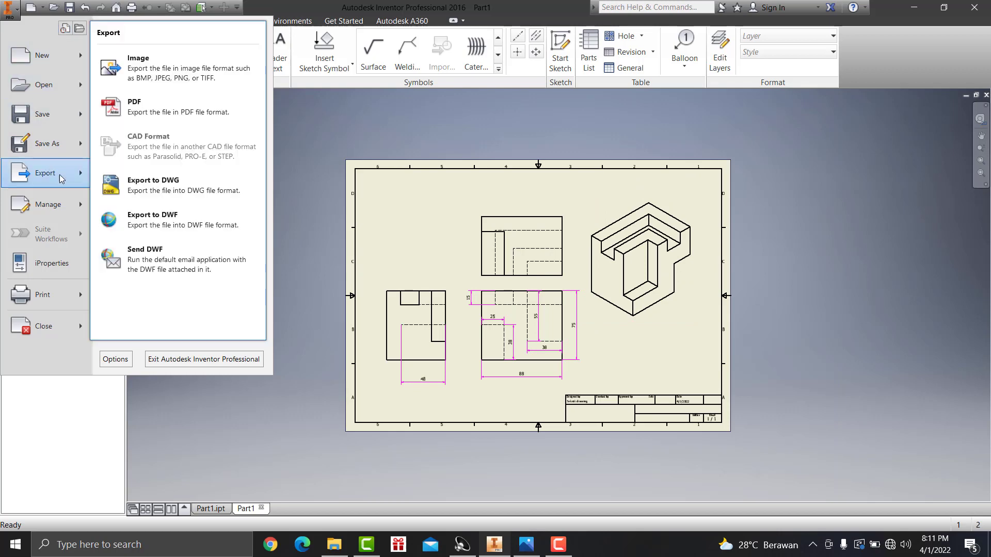
Export the drawing to PDF as Part1.pdf with All colors as black enabled.
{"action": "left_click", "coordinate": [147, 115]}
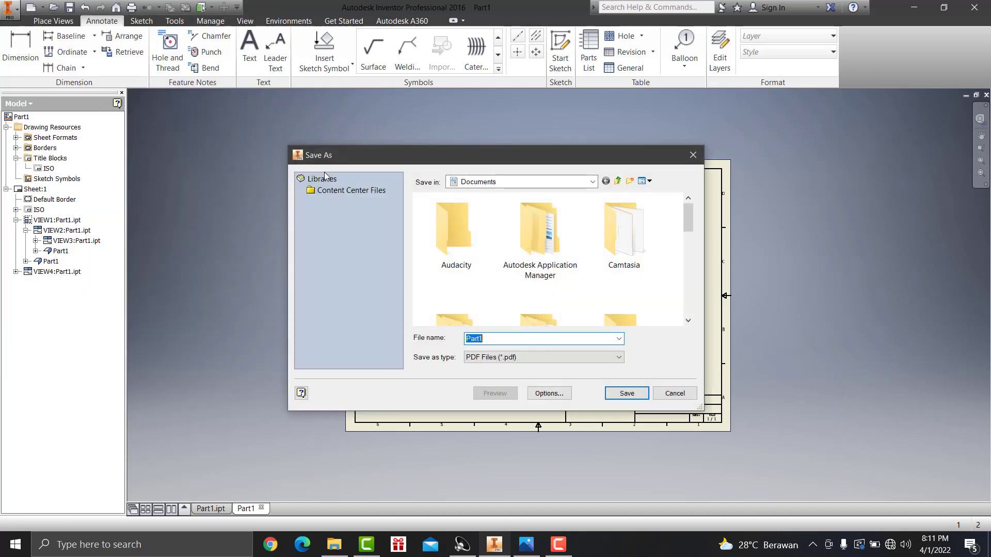
{"action": "left_click", "coordinate": [550, 394]}
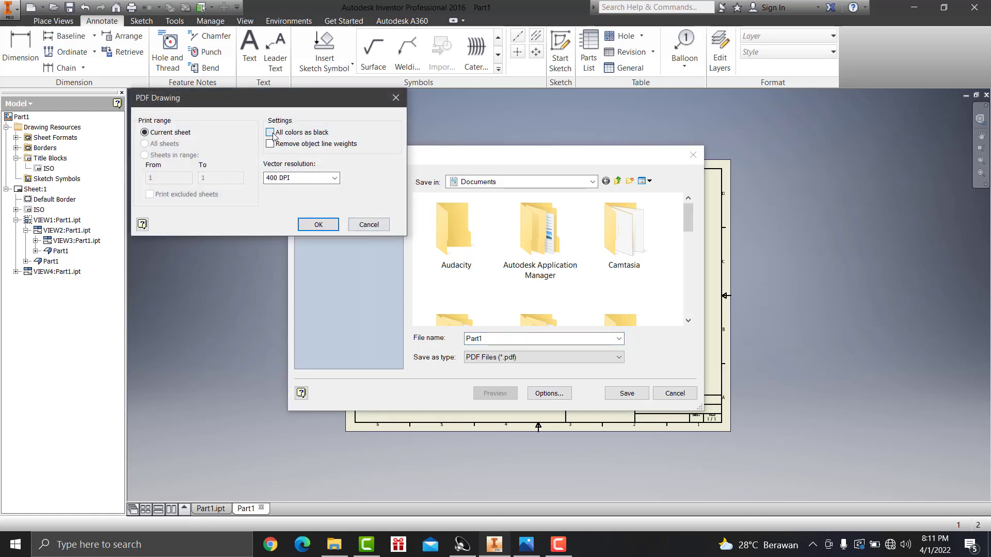
{"action": "left_click", "coordinate": [319, 226]}
{"action": "left_click", "coordinate": [537, 397]}
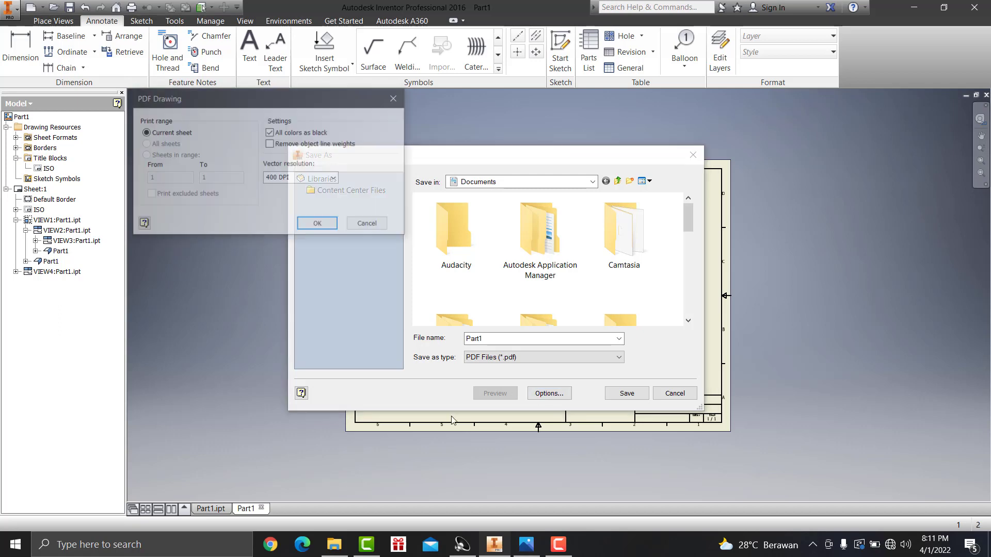
{"action": "left_click", "coordinate": [319, 225]}
{"action": "left_click", "coordinate": [640, 396]}
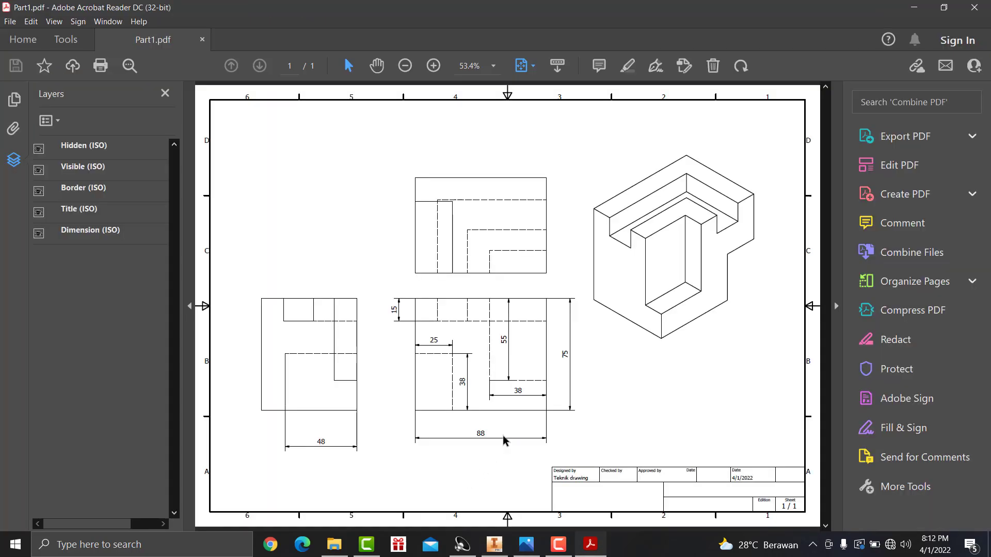
Zoom the PDF to 75% and scroll across the drawing views.
{"action": "left_click", "coordinate": [494, 67]}
{"action": "left_click", "coordinate": [534, 137]}
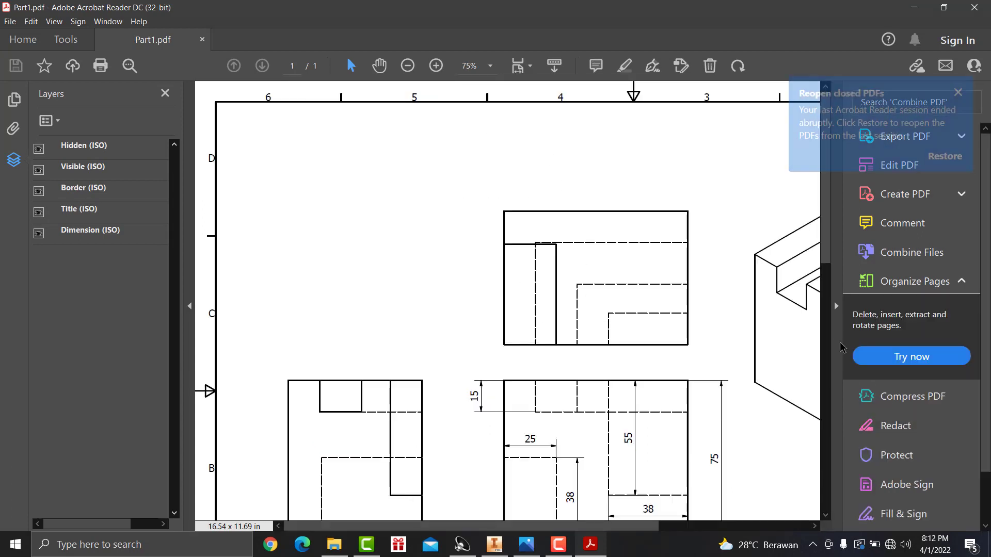
{"action": "scroll", "coordinate": [547, 392], "scroll_direction": "down", "scroll_amount": 4}
{"action": "scroll", "coordinate": [588, 496], "scroll_direction": "down", "scroll_amount": 1}
{"action": "scroll", "coordinate": [598, 530], "scroll_direction": "right", "scroll_amount": 4}
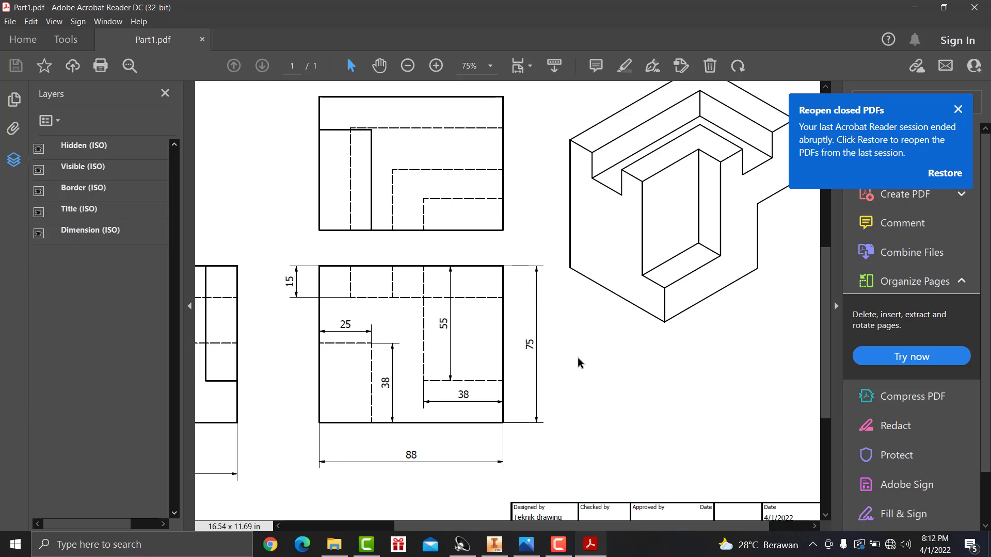
Check the lower part of the sheet and title block, then return to the Inventor drawing.
{"action": "scroll", "coordinate": [825, 299], "scroll_direction": "down", "scroll_amount": 3}
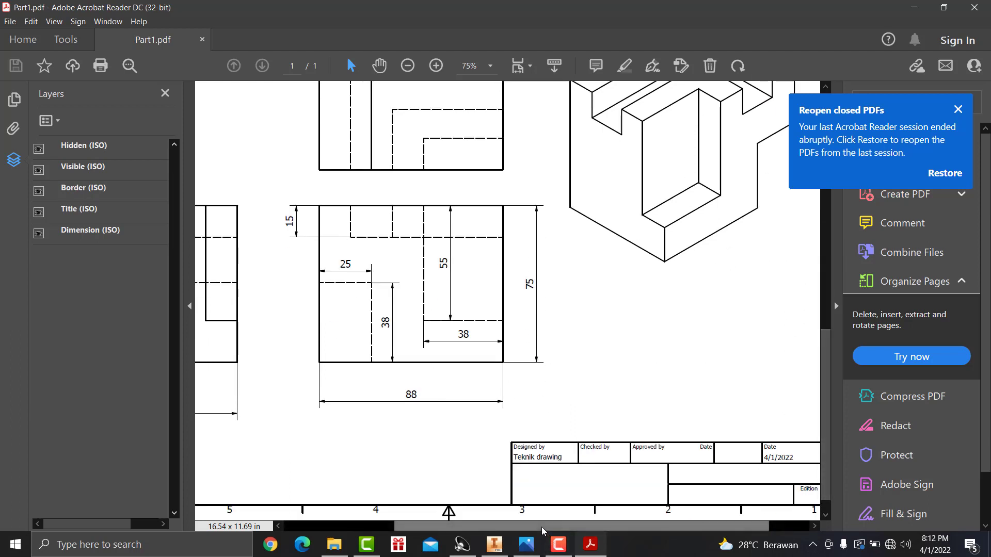
{"action": "mouse_move", "coordinate": [541, 526]}
{"action": "left_mouse_down"}
{"action": "mouse_move", "coordinate": [431, 545]}
{"action": "mouse_move", "coordinate": [604, 548]}
{"action": "left_mouse_up"}
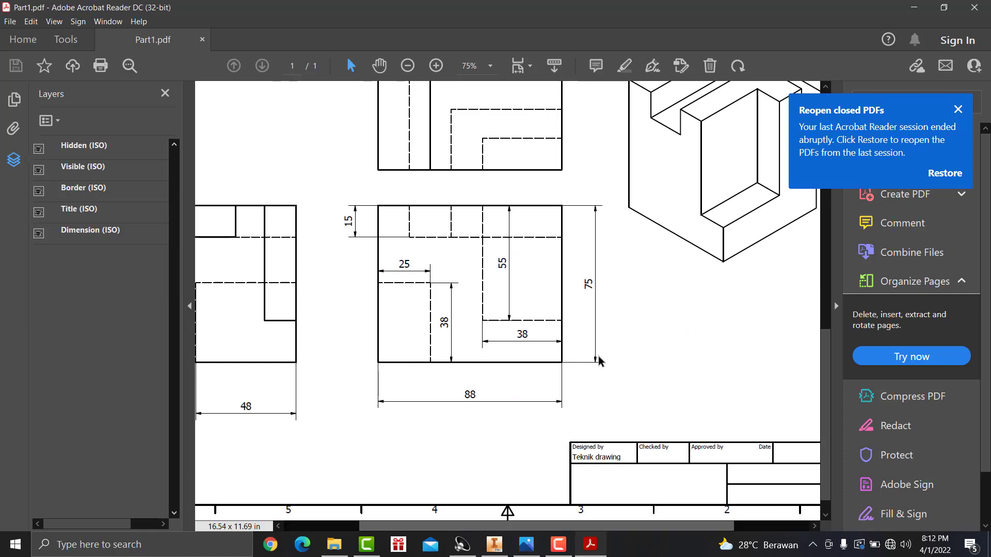
{"action": "left_click", "coordinate": [494, 546]}
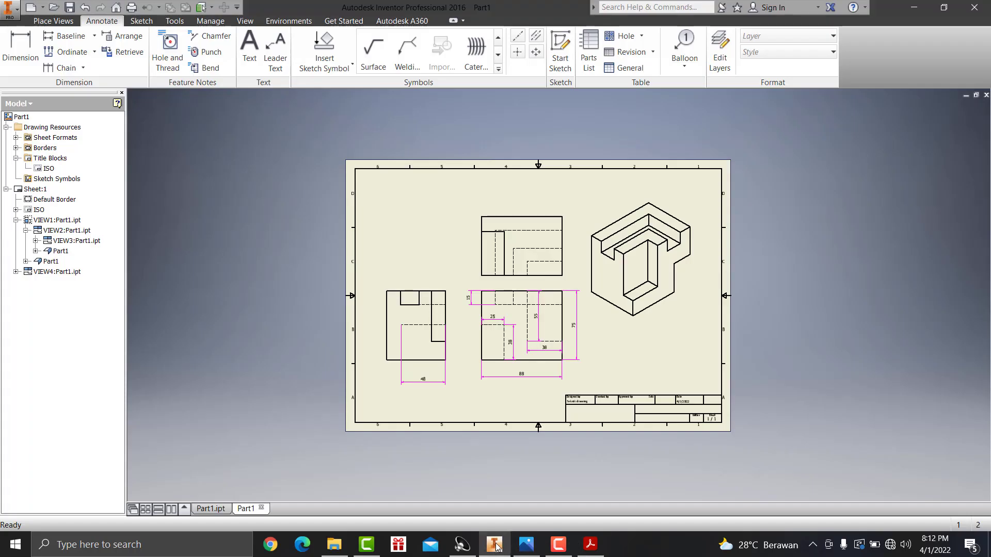